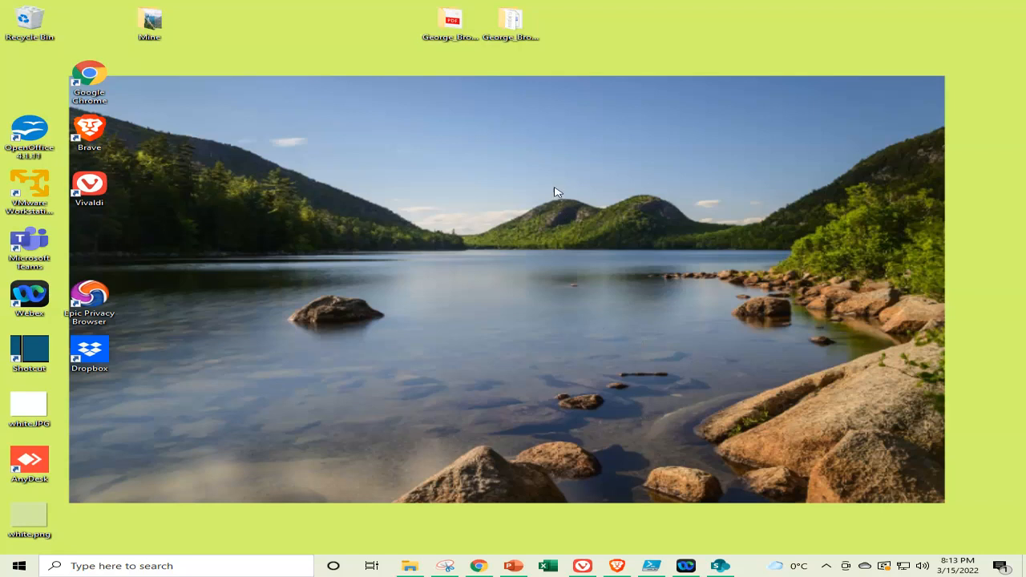
Bring the PowerPoint lecture deck forward, showing slide 133 on User Profiles
left_click(513, 565)
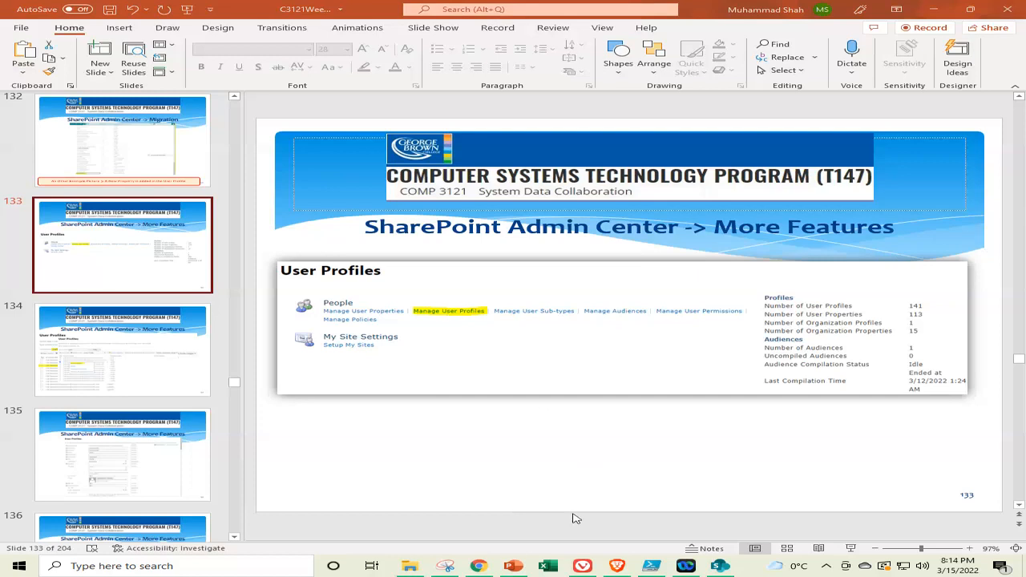
Switch to the browser showing SharePoint's Manage User Properties page
left_click(582, 568)
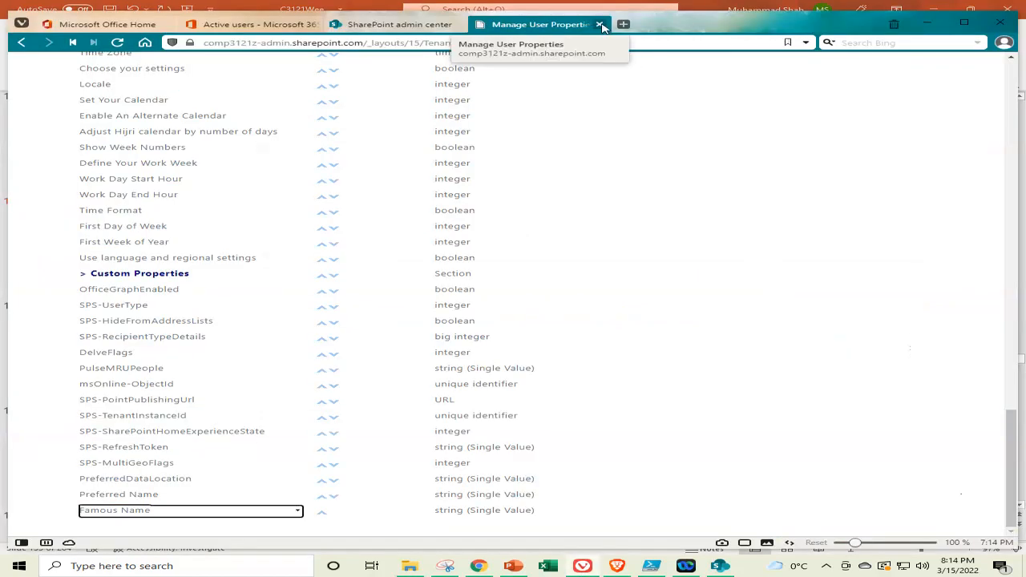
Close the Manage User Properties tab, review the other tabs, and open User profiles in a new tab
left_click(598, 25)
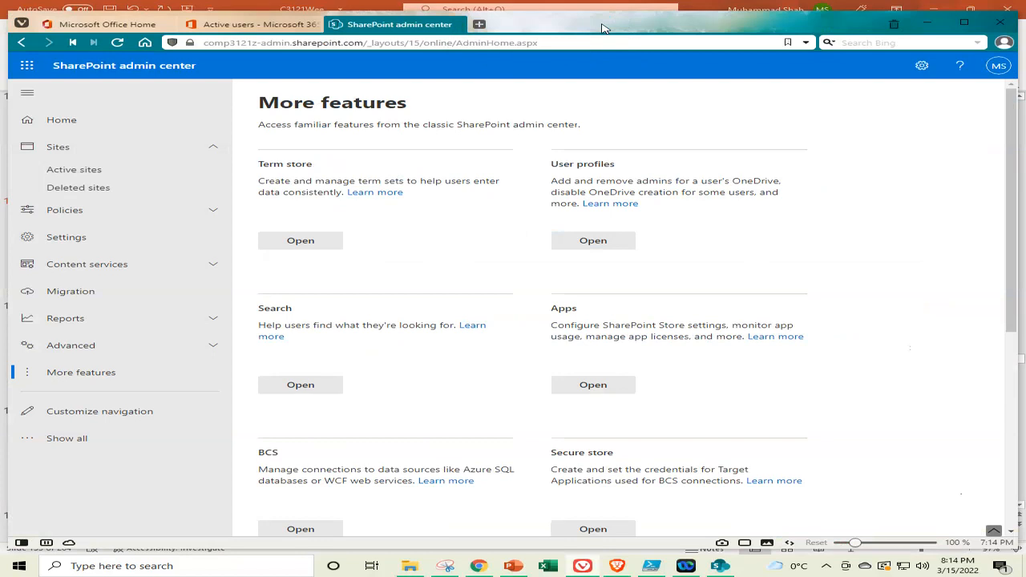
left_click(109, 24)
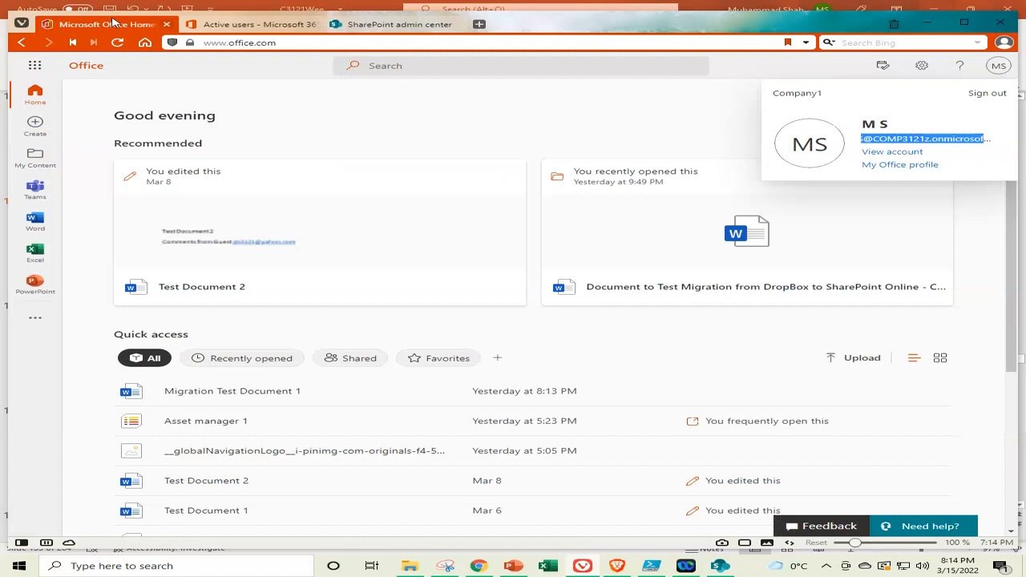
left_click(248, 25)
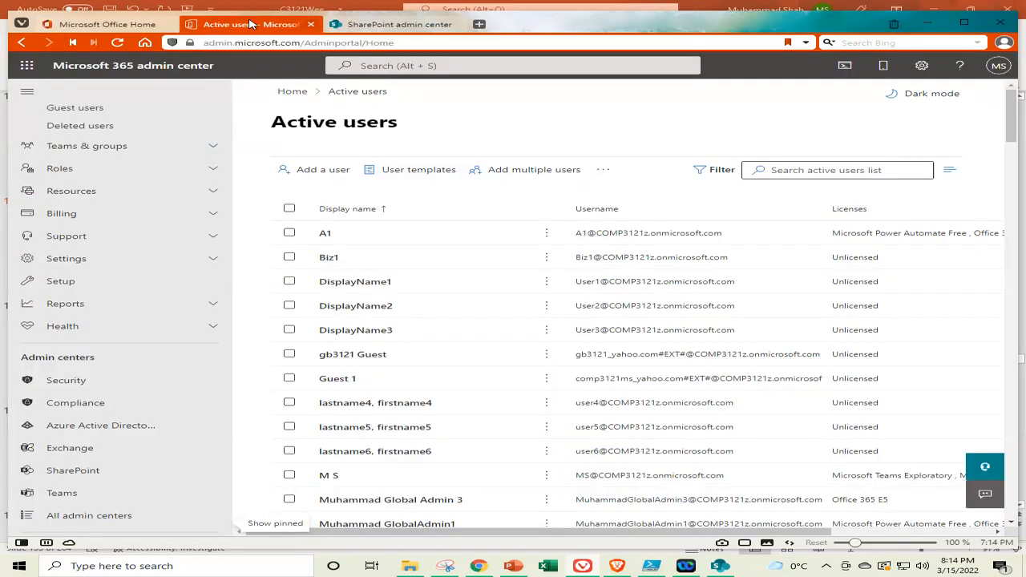
left_click(364, 24)
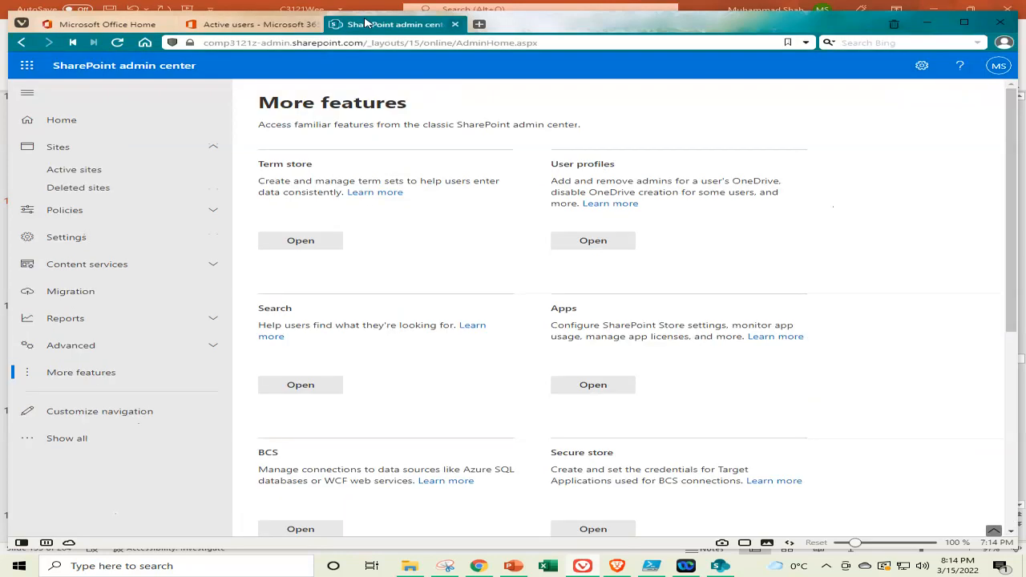
right_click(593, 242)
left_click(676, 247)
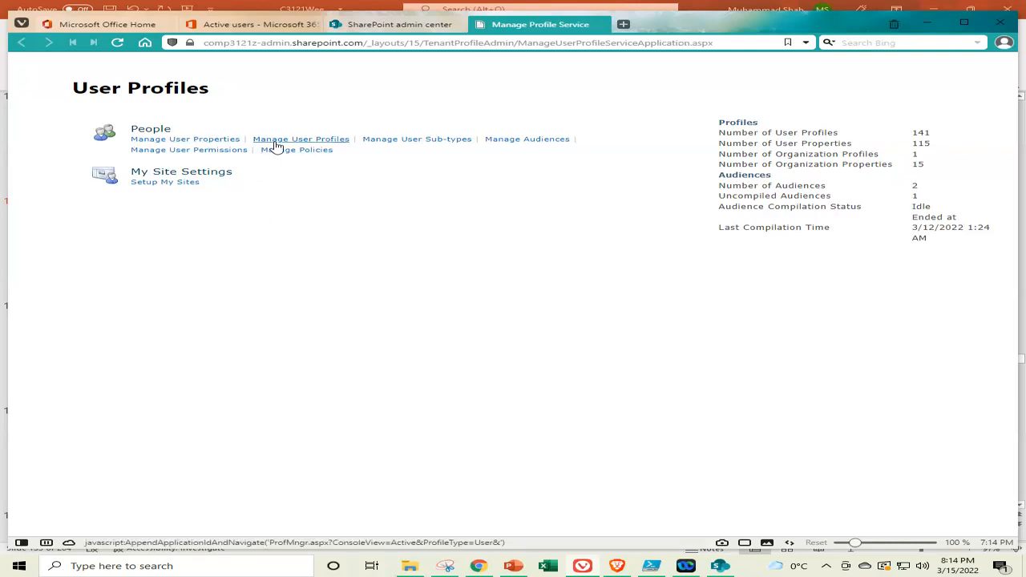
Open Manage User Profiles under People, closing the blank tabs that appeared along the way
left_click(311, 141)
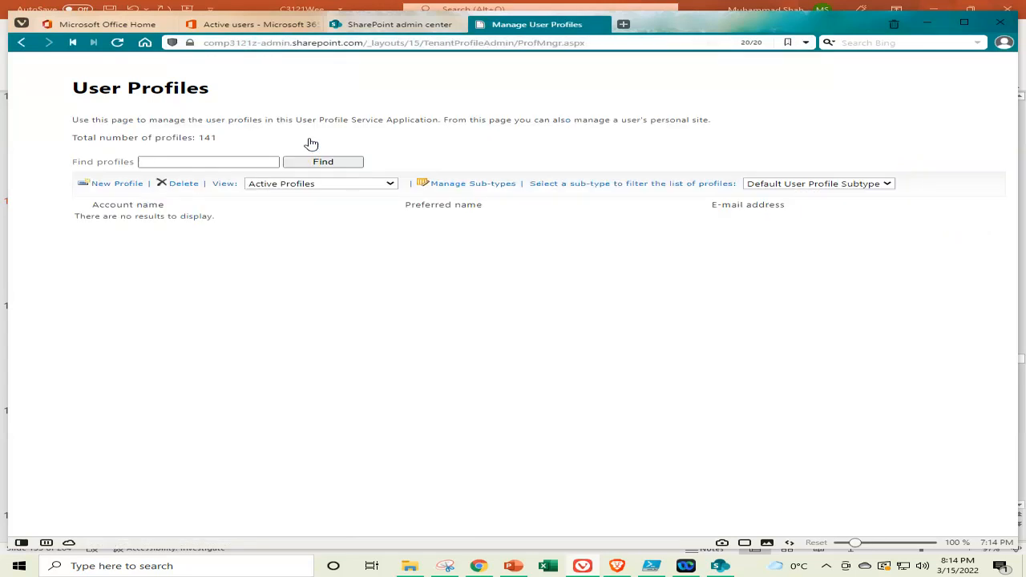
left_click(24, 44)
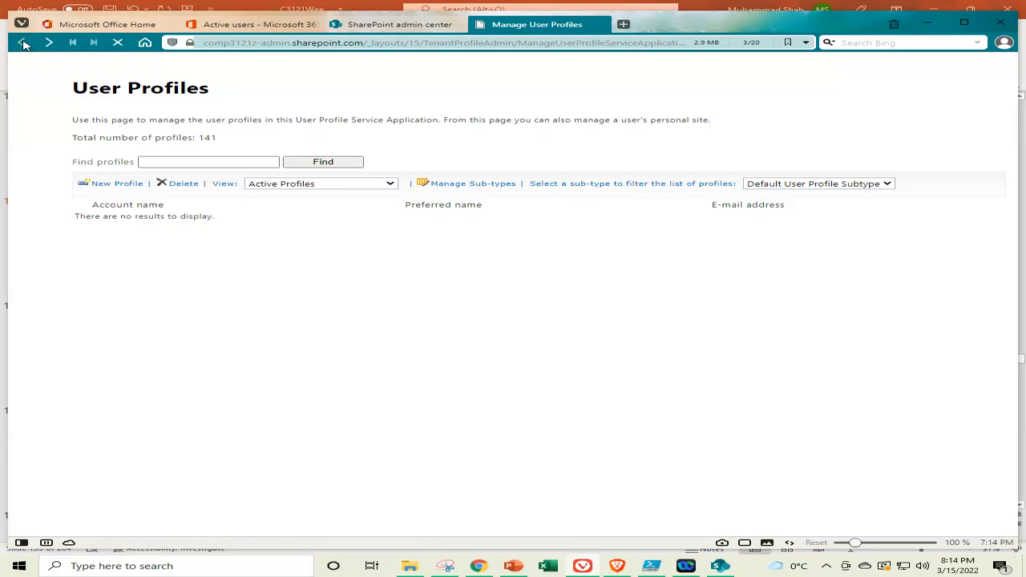
right_click(312, 141)
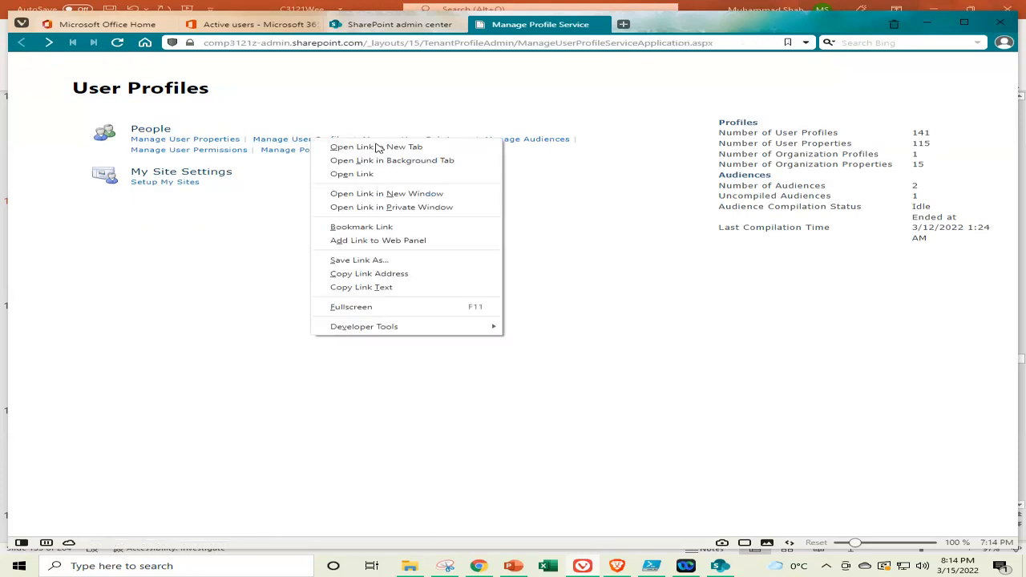
left_click(376, 148)
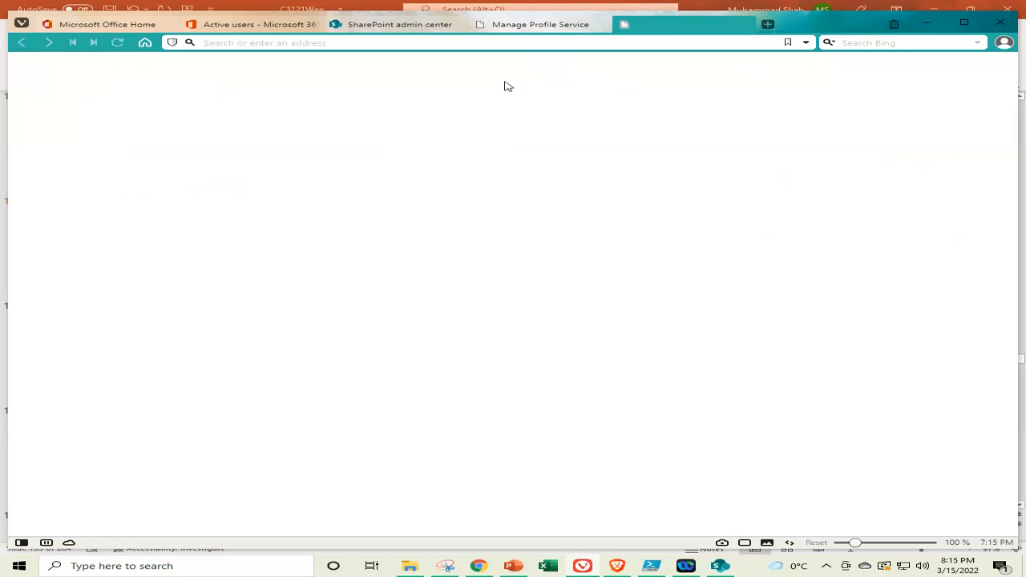
left_click(744, 27)
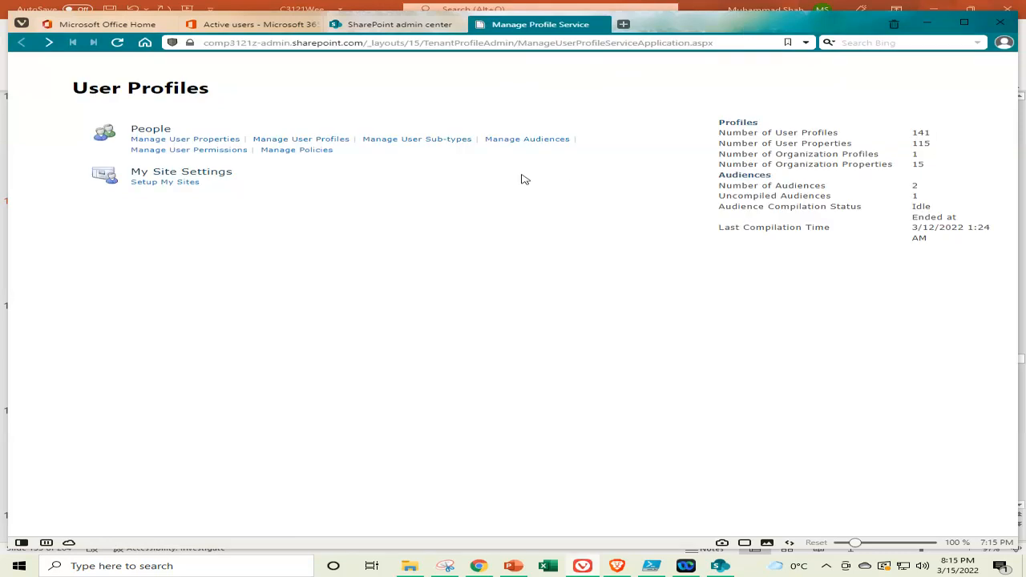
right_click(303, 143)
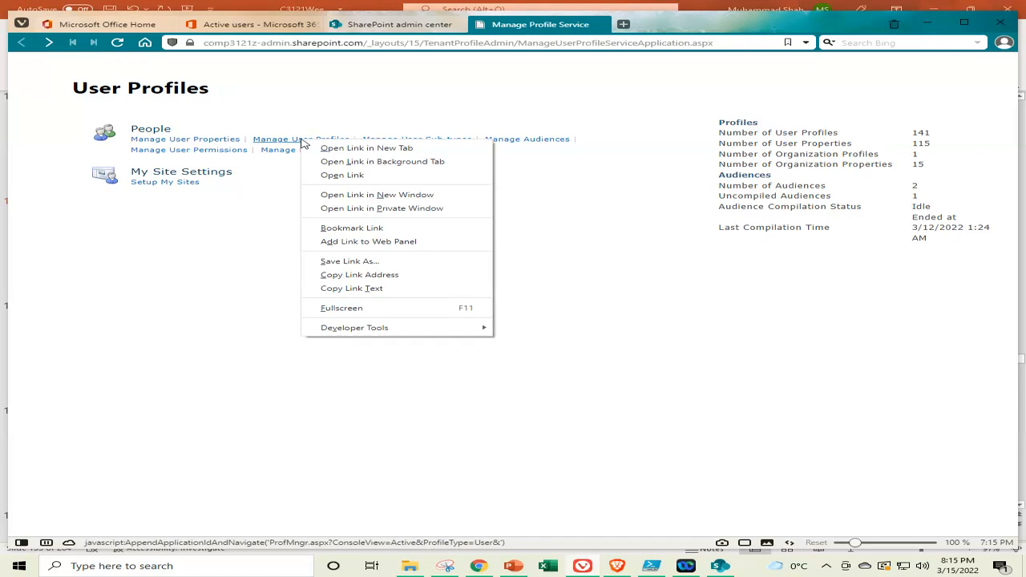
left_click(374, 149)
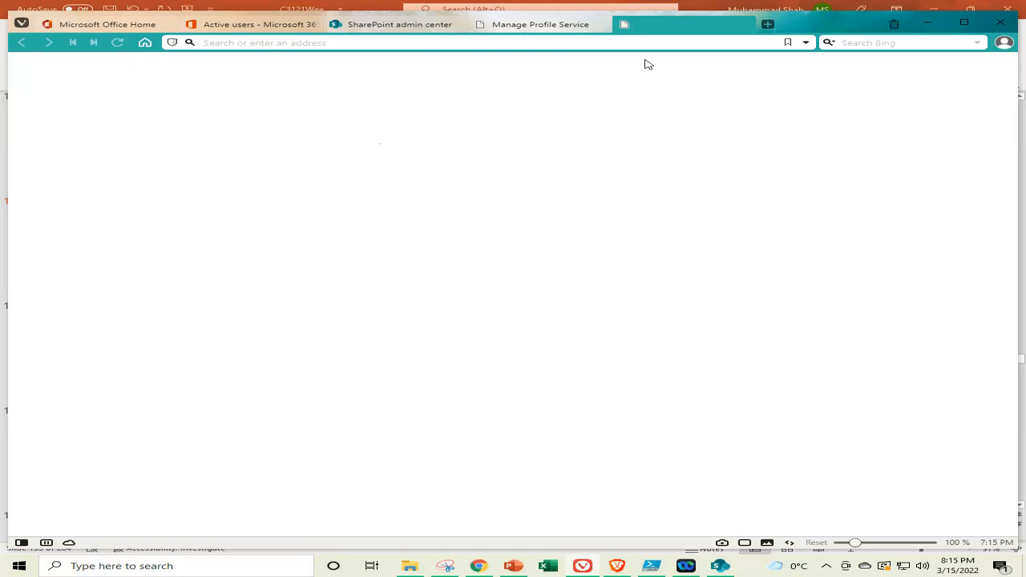
left_click(749, 25)
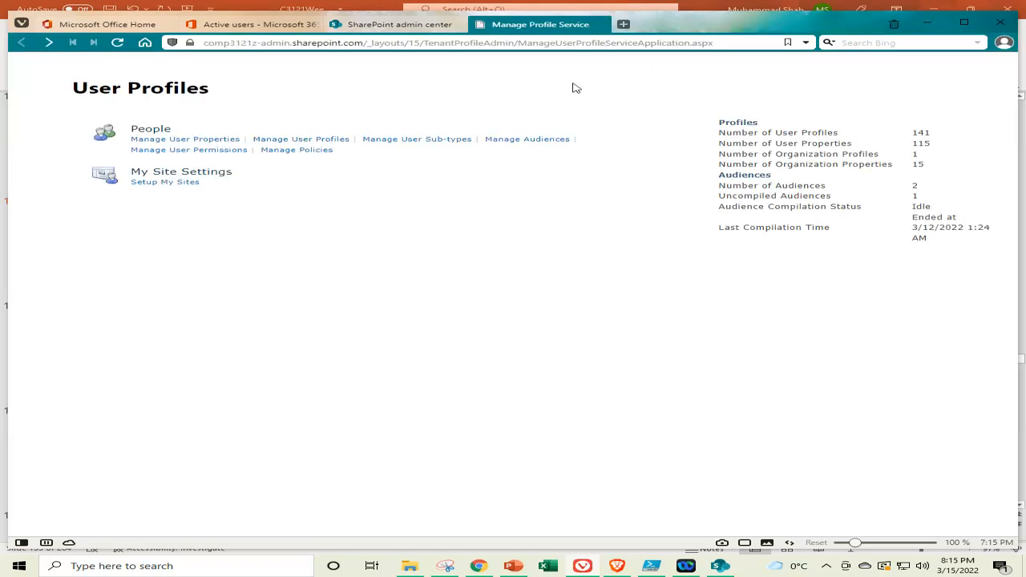
left_click(317, 142)
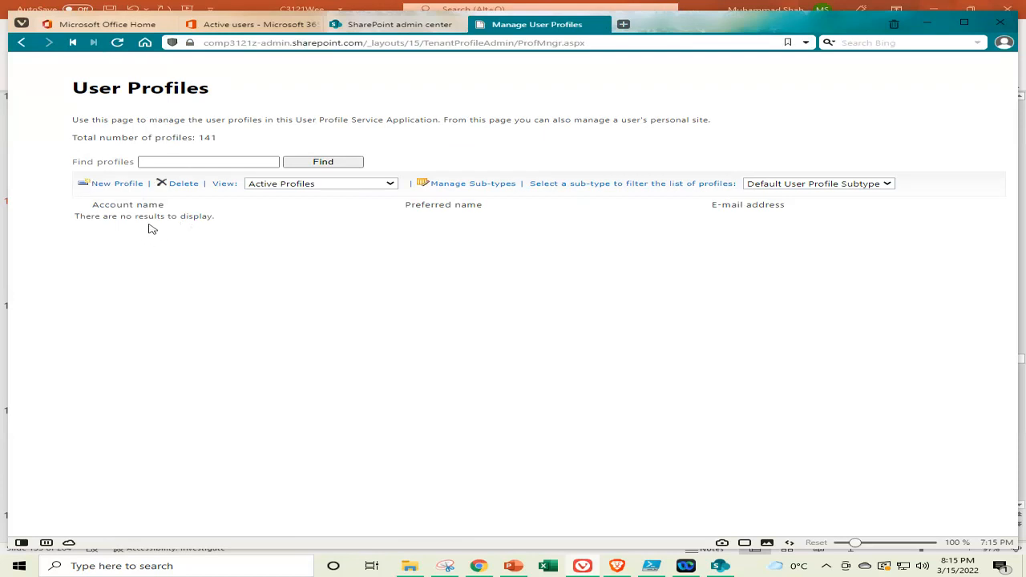
Run a profile search from the earlier term, then change it to user100 so only that profile is returned
left_click(225, 161)
left_click(225, 161)
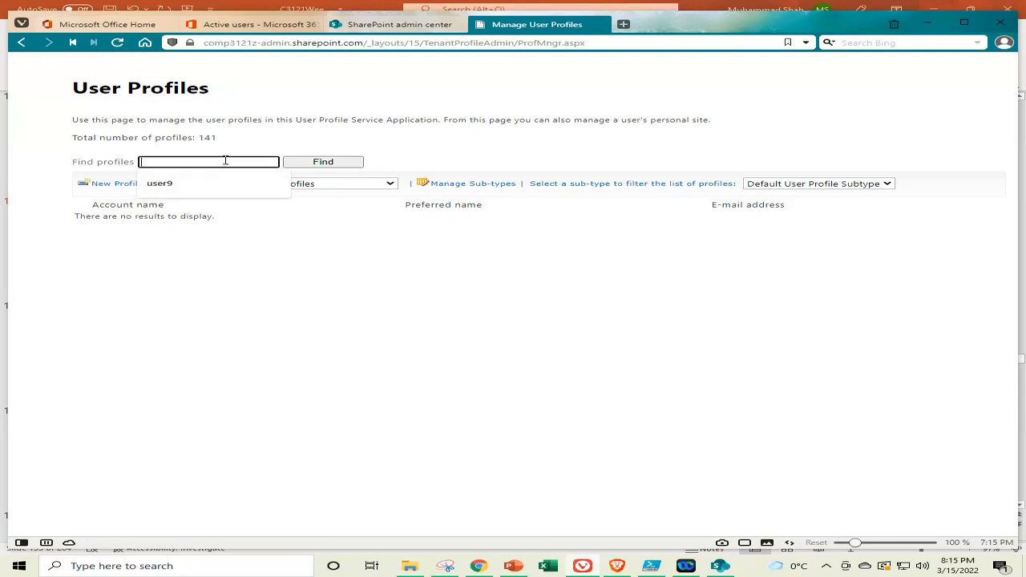
left_click(187, 185)
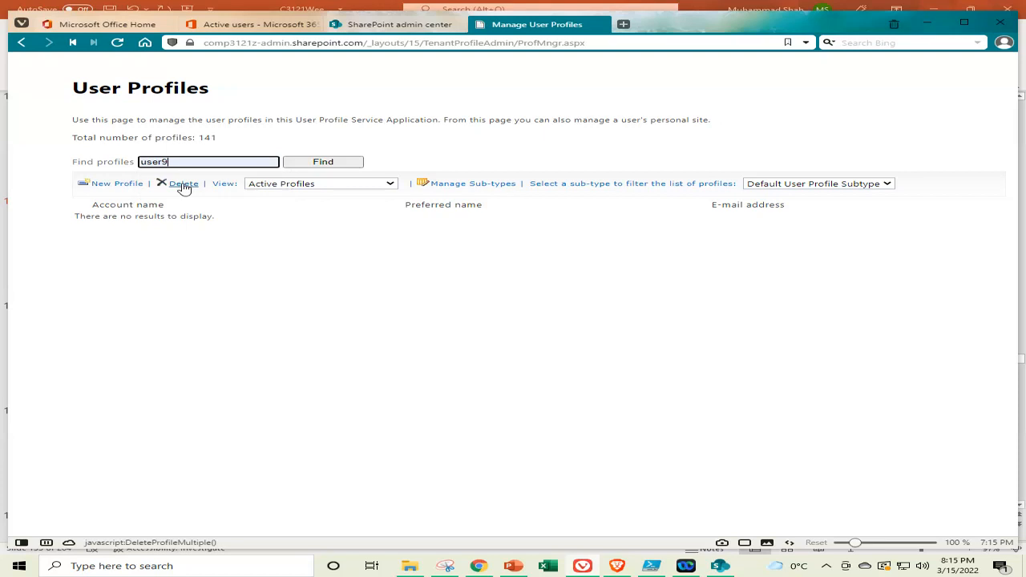
left_click(339, 163)
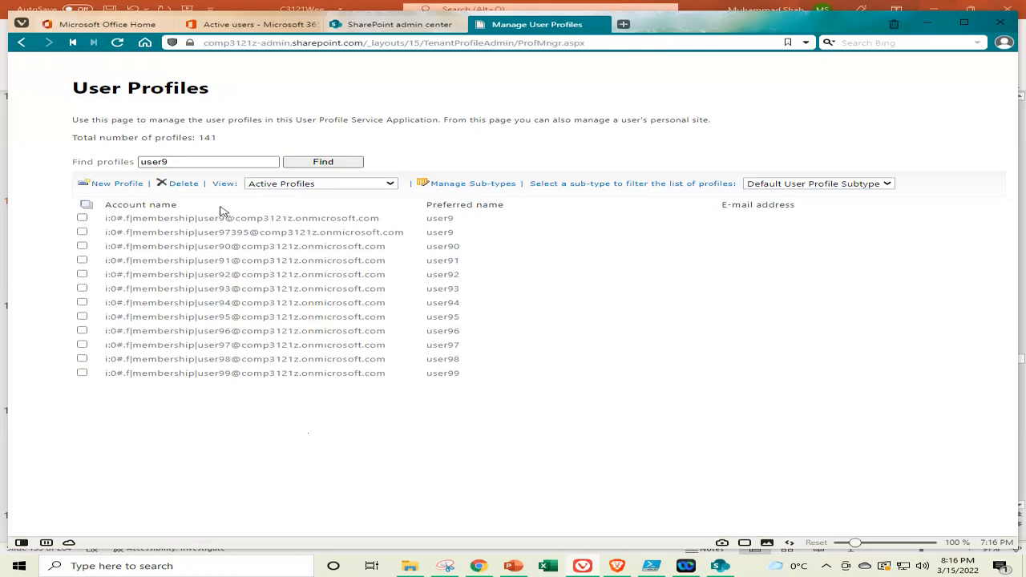
left_click(230, 163)
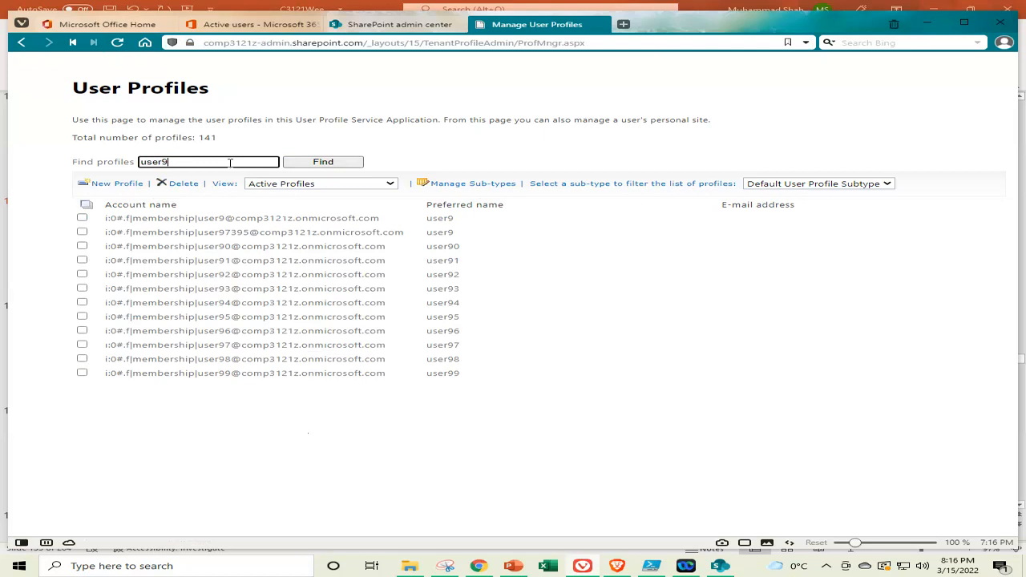
key("BackSpace")
type("100")
key("Return")
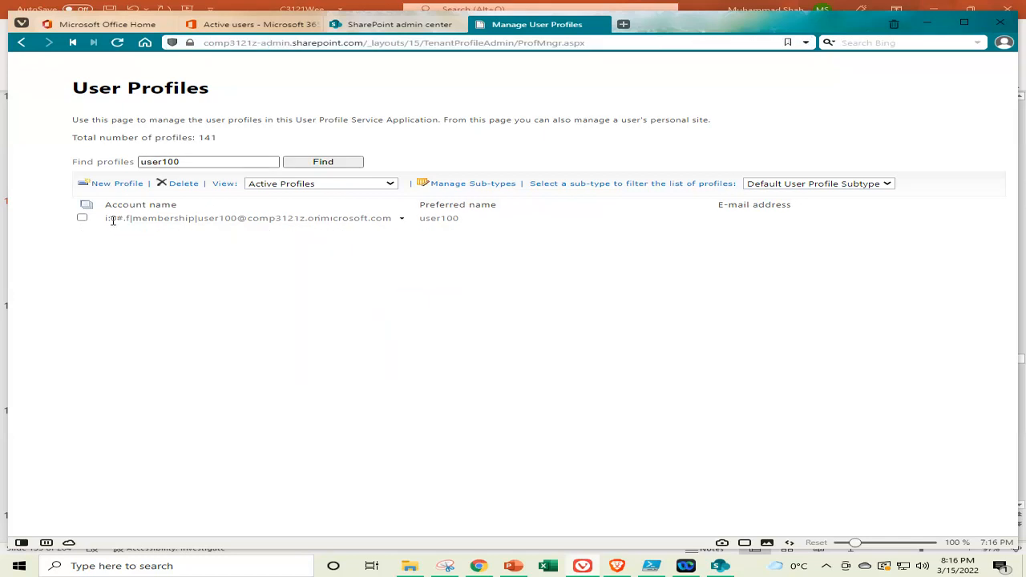
Select the user100 row and choose Edit My Profile from its account dropdown
left_click(81, 219)
left_click(207, 219)
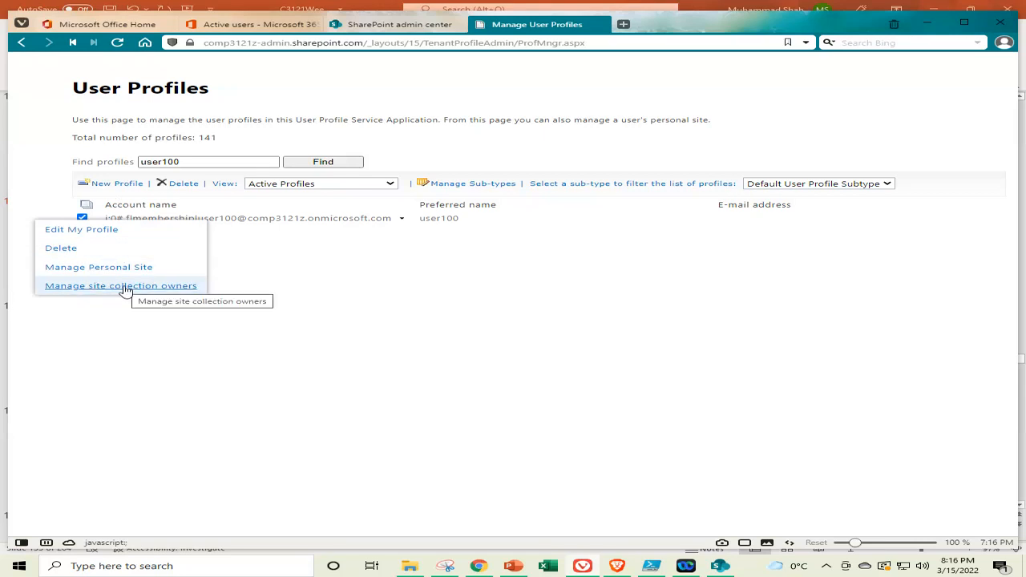
left_click(81, 230)
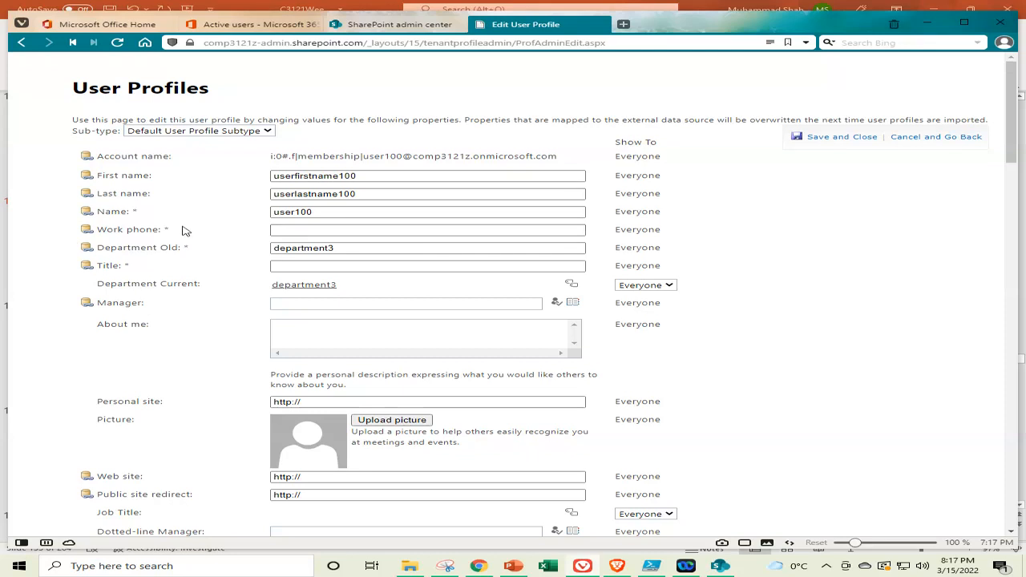
Enter user100 in the Title field and keep Department Current visible to Everyone
left_click(371, 227)
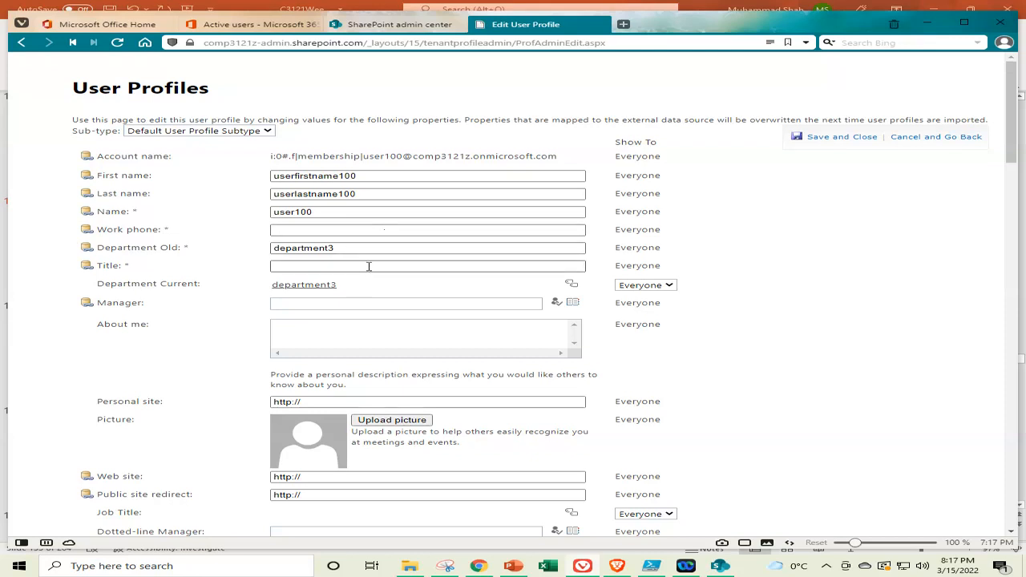
left_click(370, 267)
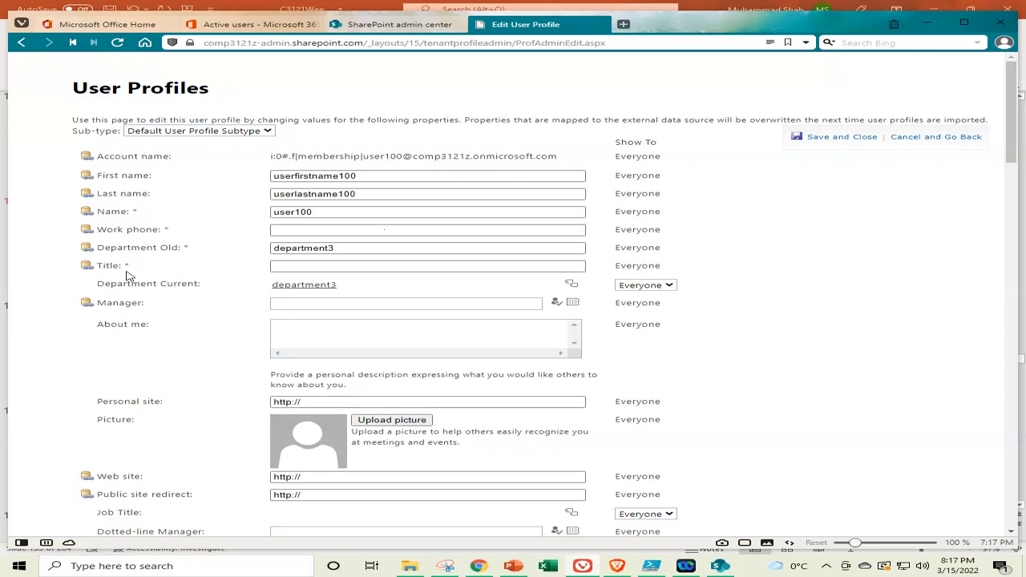
left_click(378, 267)
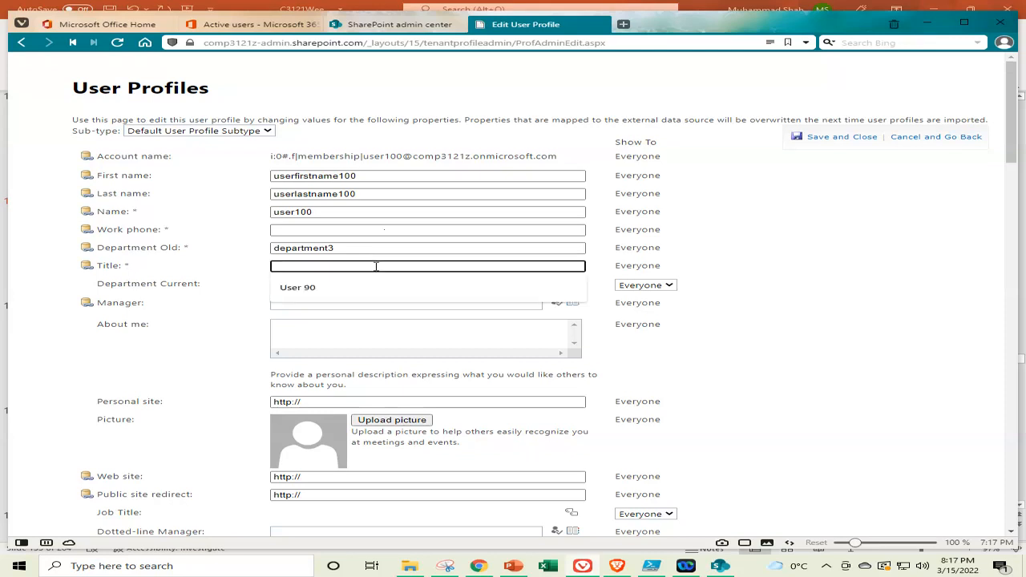
type("user100")
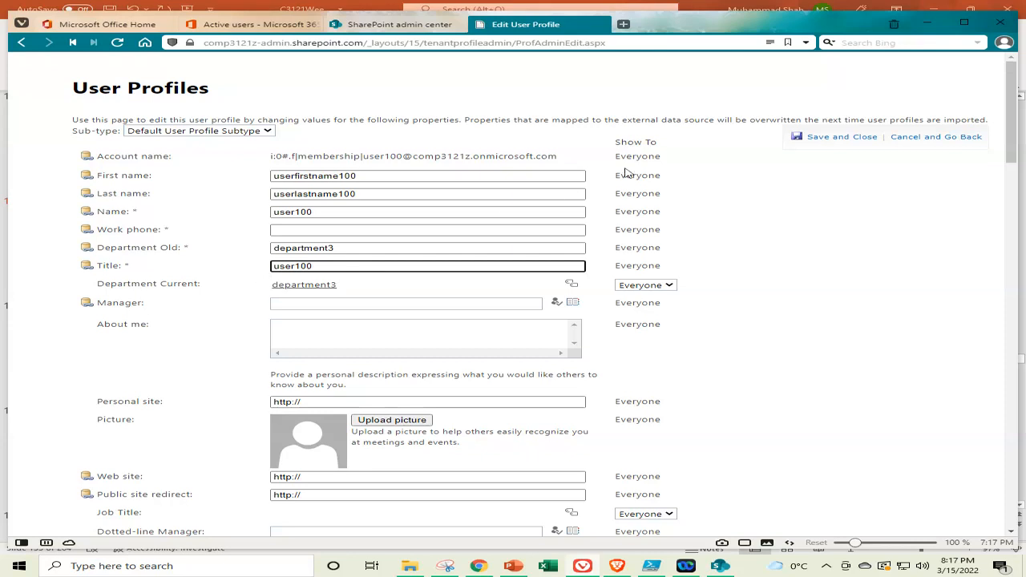
left_click(670, 286)
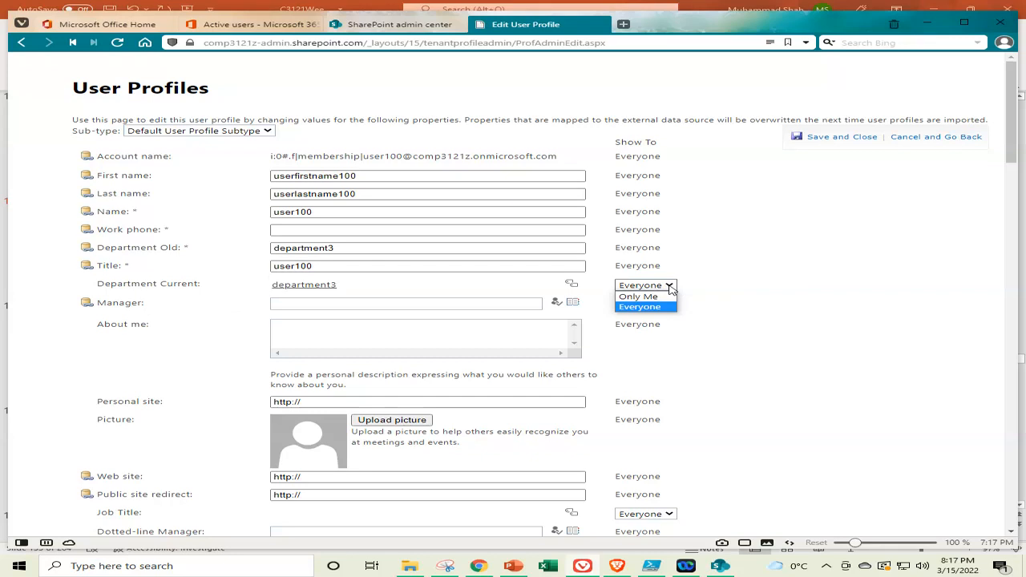
left_click(688, 288)
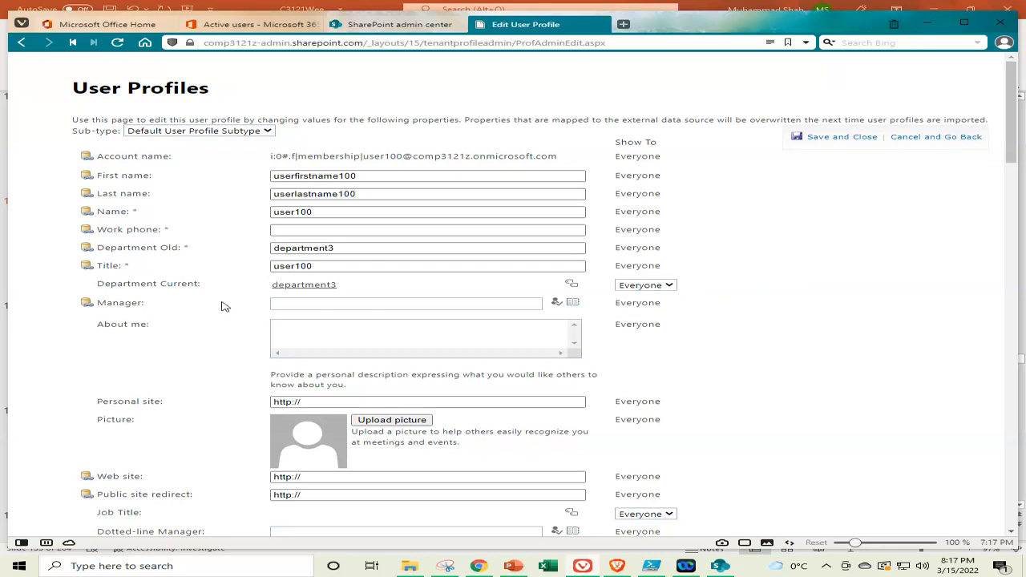
Scroll to the bottom of the form to reveal the empty Preferred Name and Famous Name fields
scroll(224, 307, "down", 3)
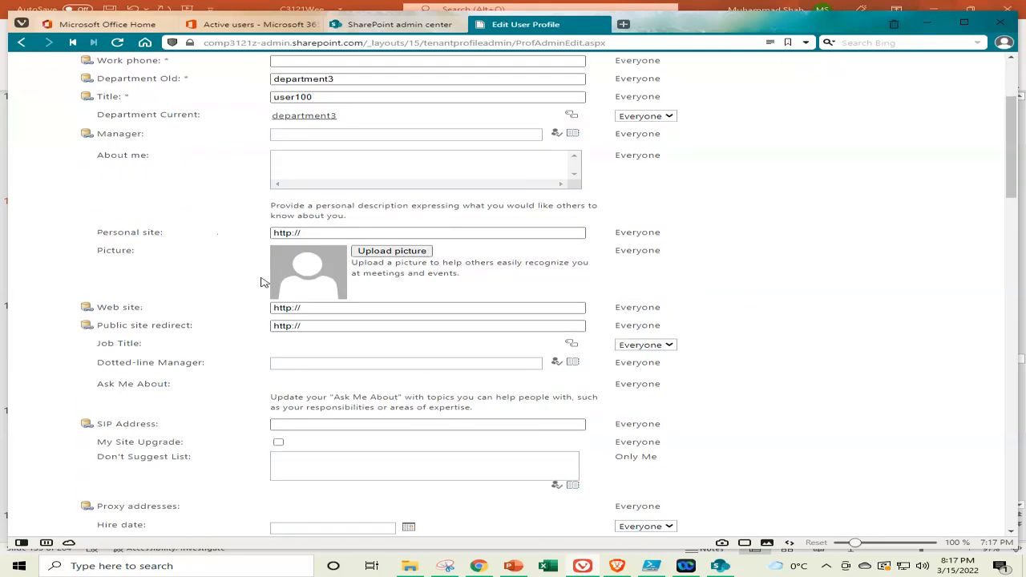
scroll(228, 286, "down", 1)
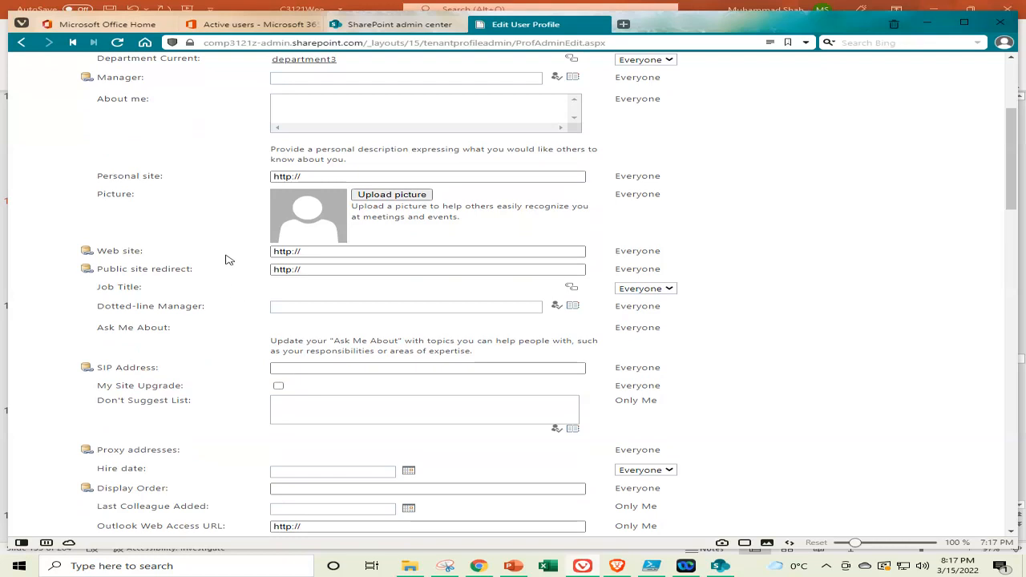
scroll(237, 262, "down", 2)
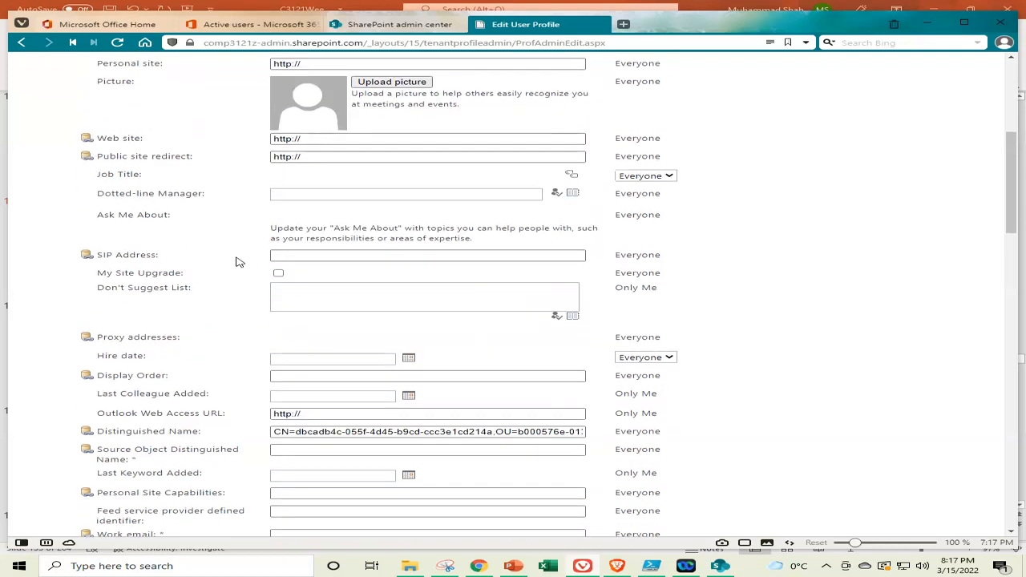
scroll(252, 260, "down", 2)
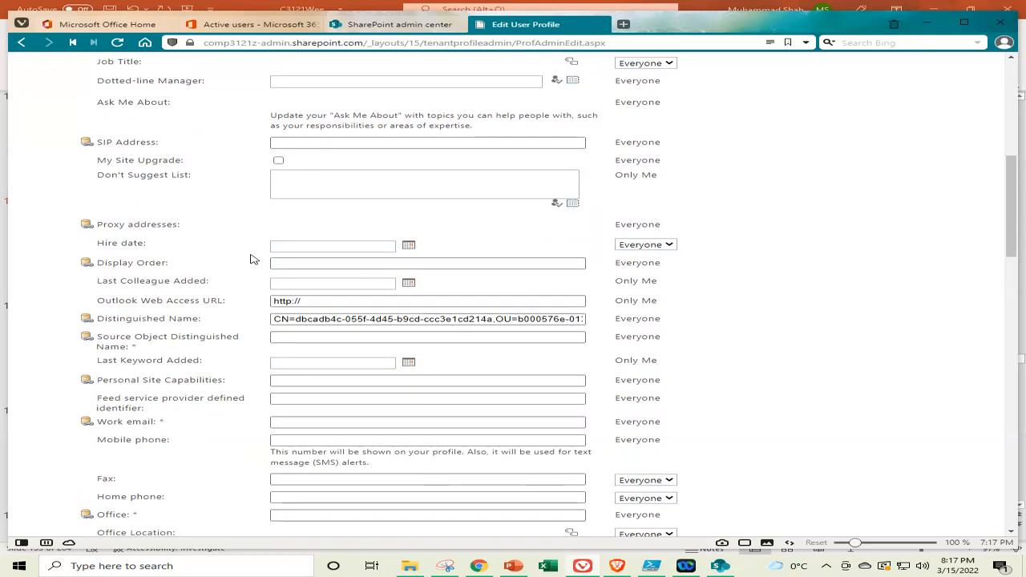
scroll(251, 261, "down", 1)
scroll(248, 261, "down", 3)
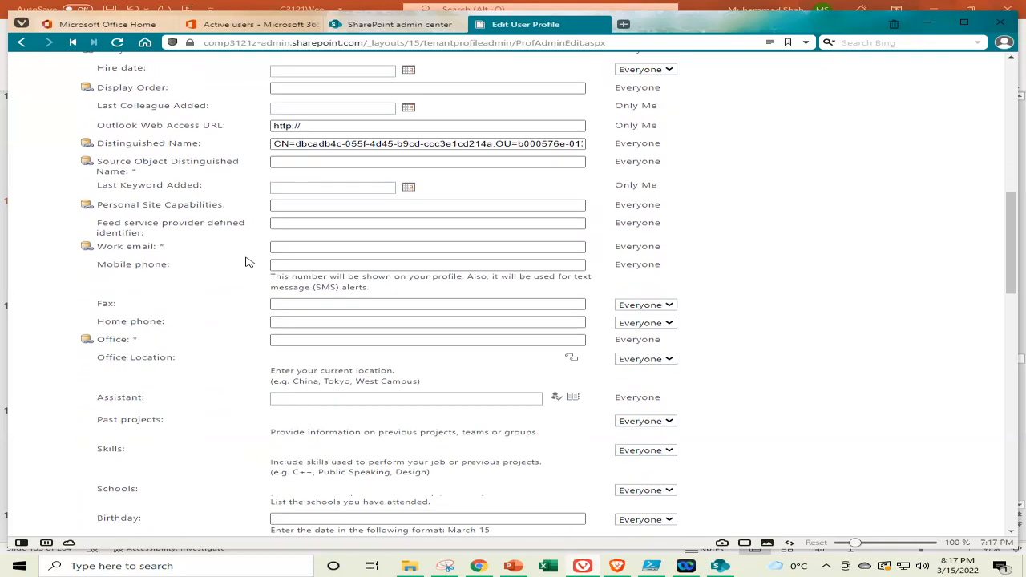
scroll(247, 265, "down", 4)
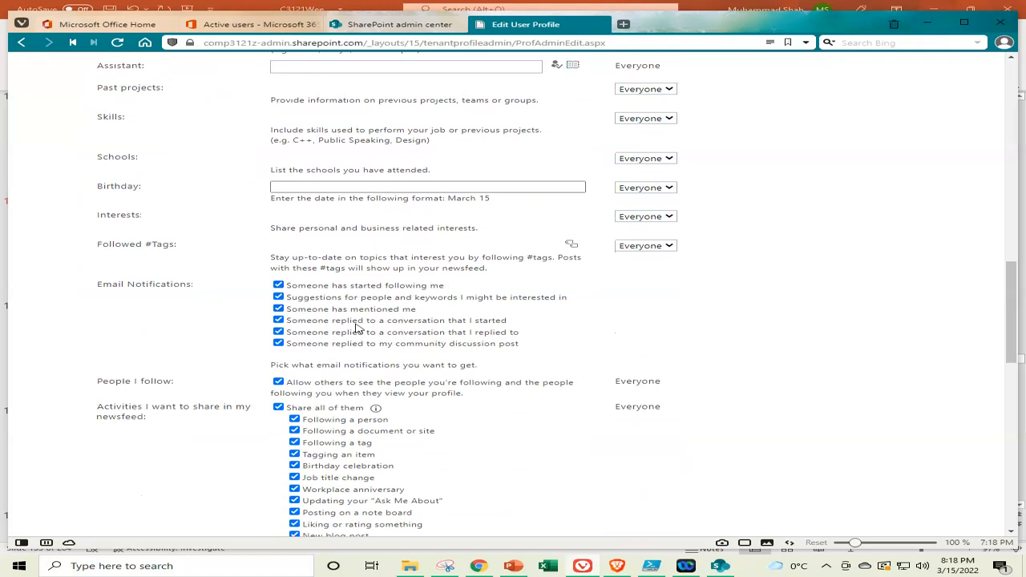
scroll(229, 303, "down", 2)
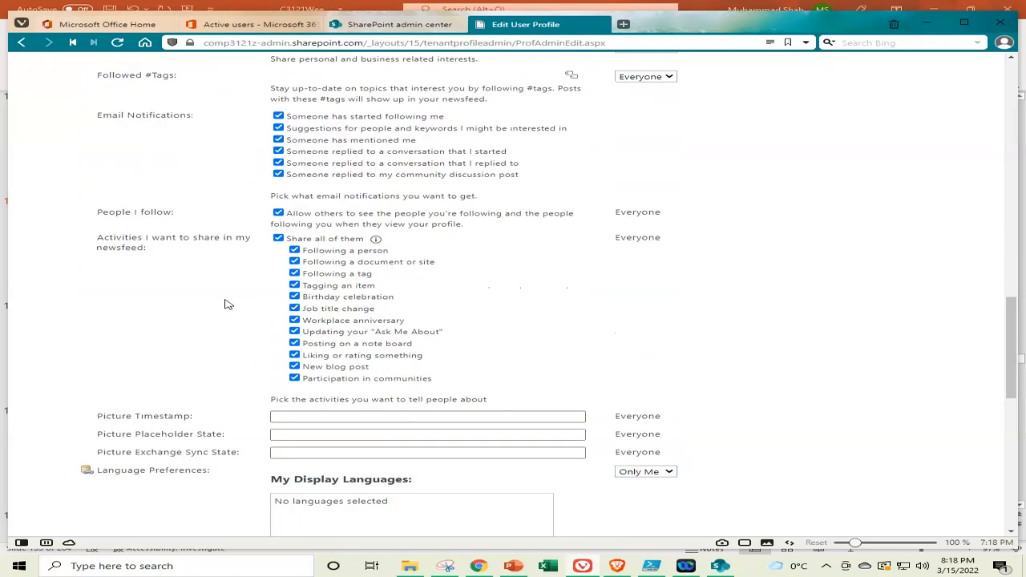
scroll(223, 306, "down", 2)
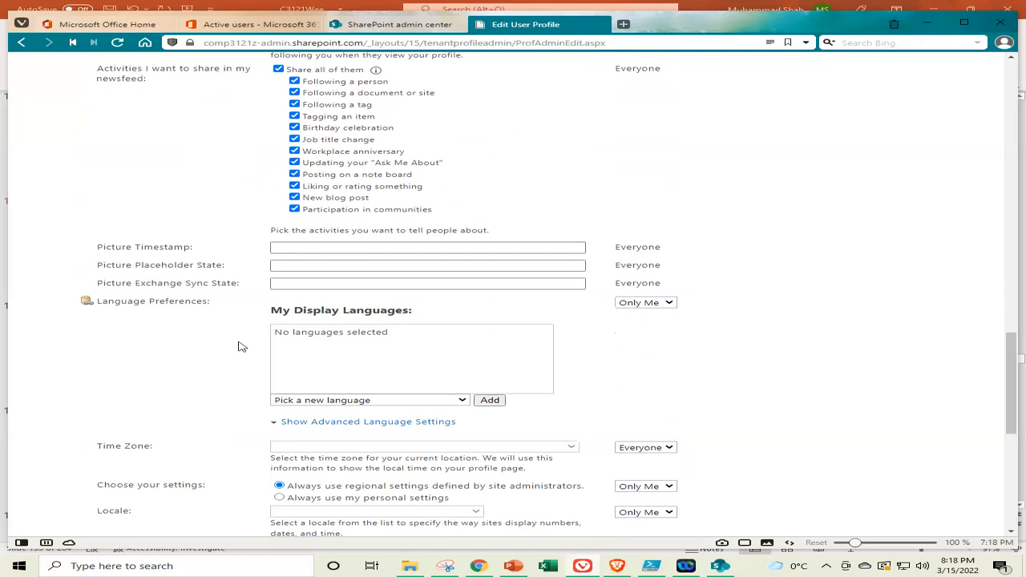
scroll(236, 343, "down", 2)
scroll(245, 341, "down", 2)
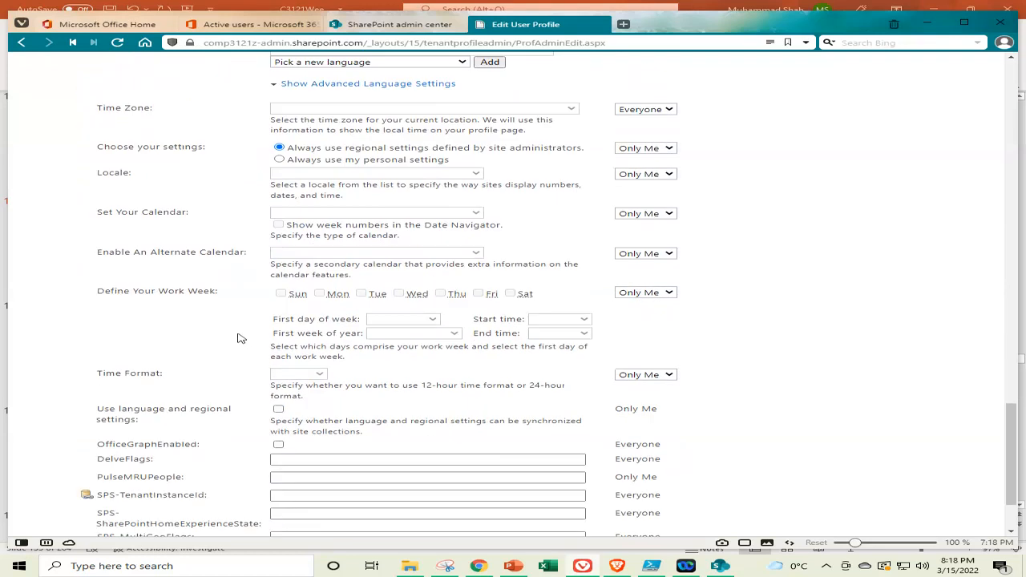
scroll(210, 325, "down", 2)
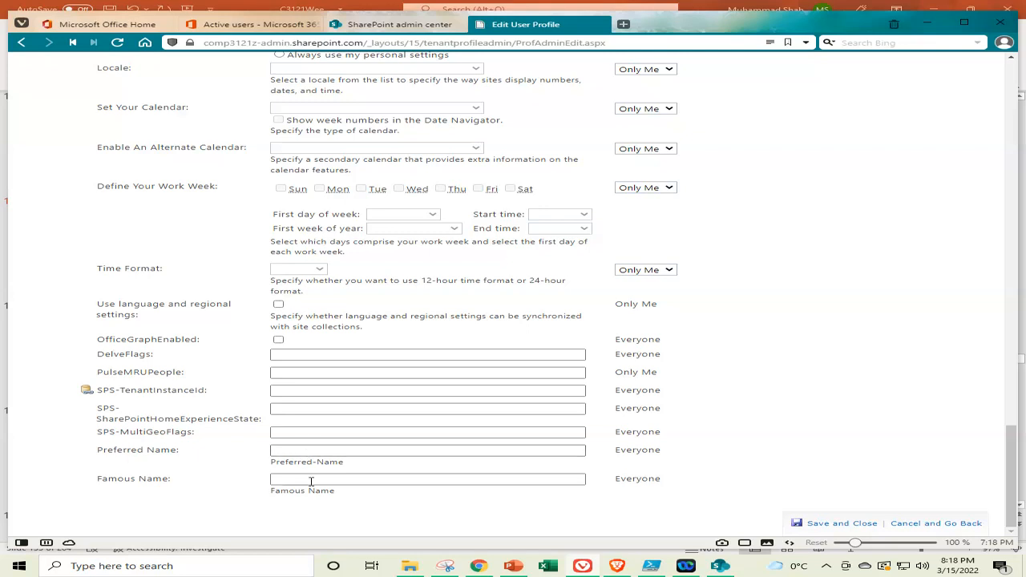
Enter Preferred Name 'User 100' and Famous Name 'User One Hundred', then Save and Close
left_click(341, 449)
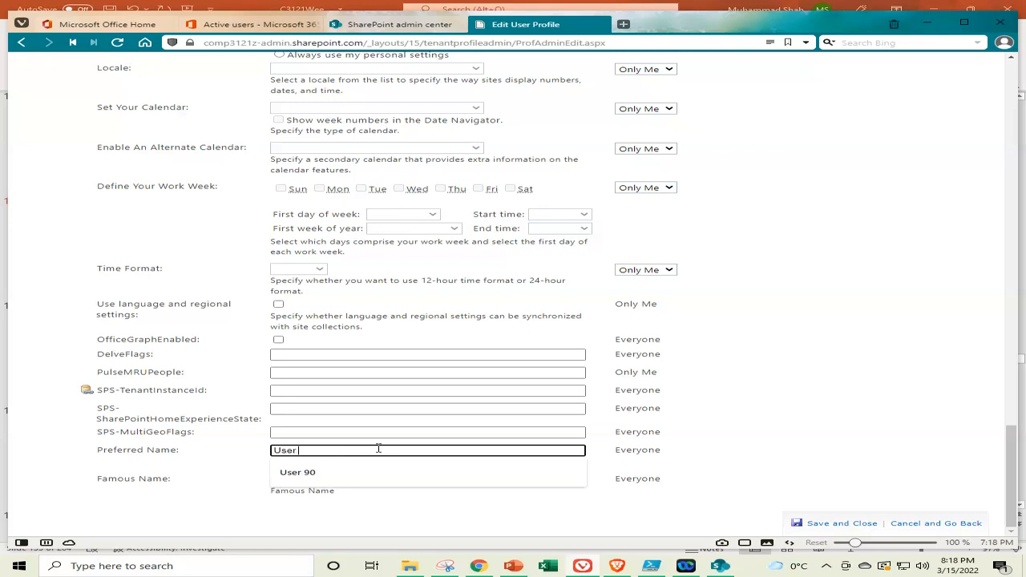
type("User 100")
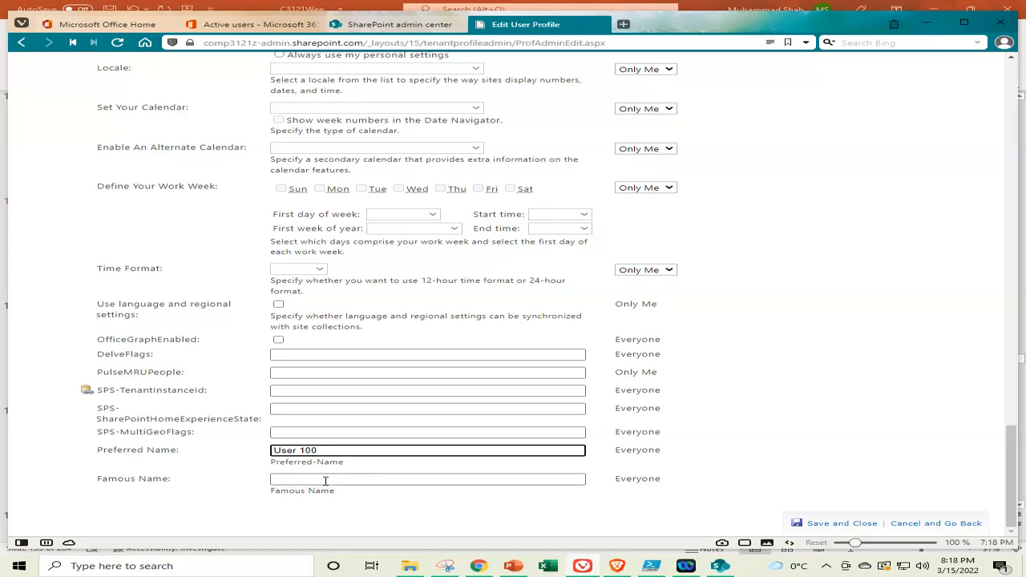
left_click(328, 480)
type("U")
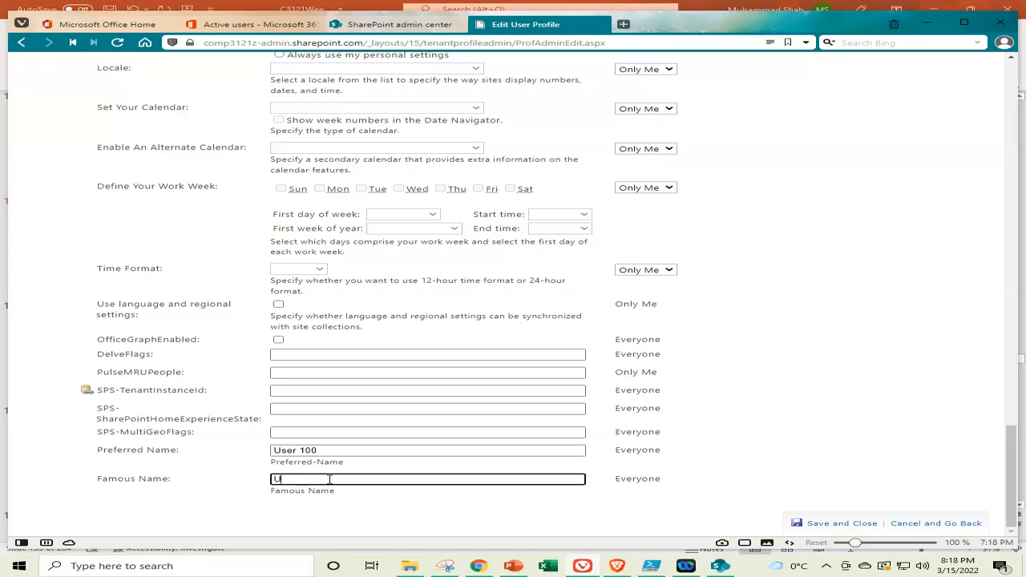
type("ser")
type(" 100")
type("One Hundred")
left_click(842, 525)
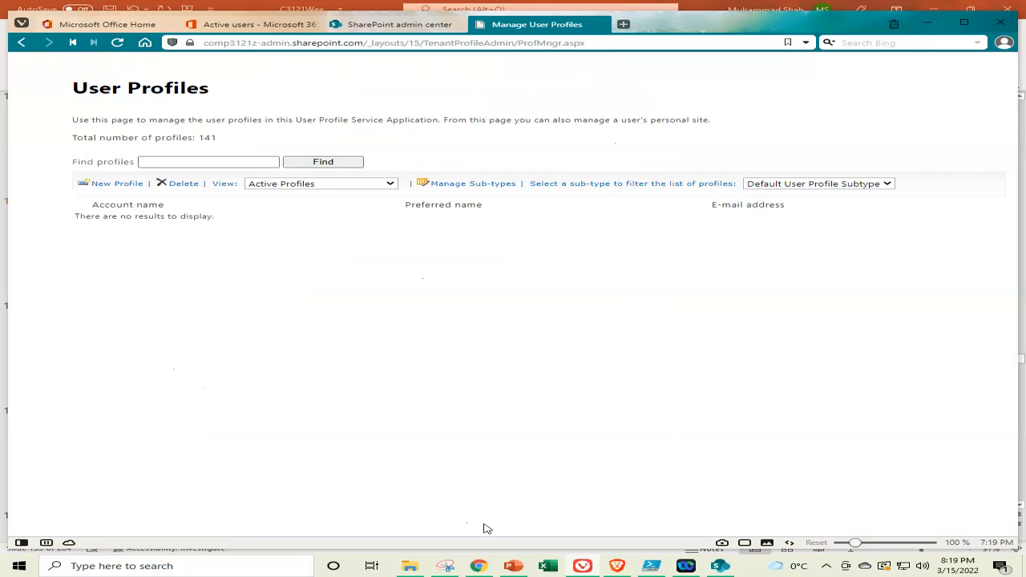
Return to PowerPoint and step from slide 134 to slide 139, the edited-profile picture slide
left_click(517, 568)
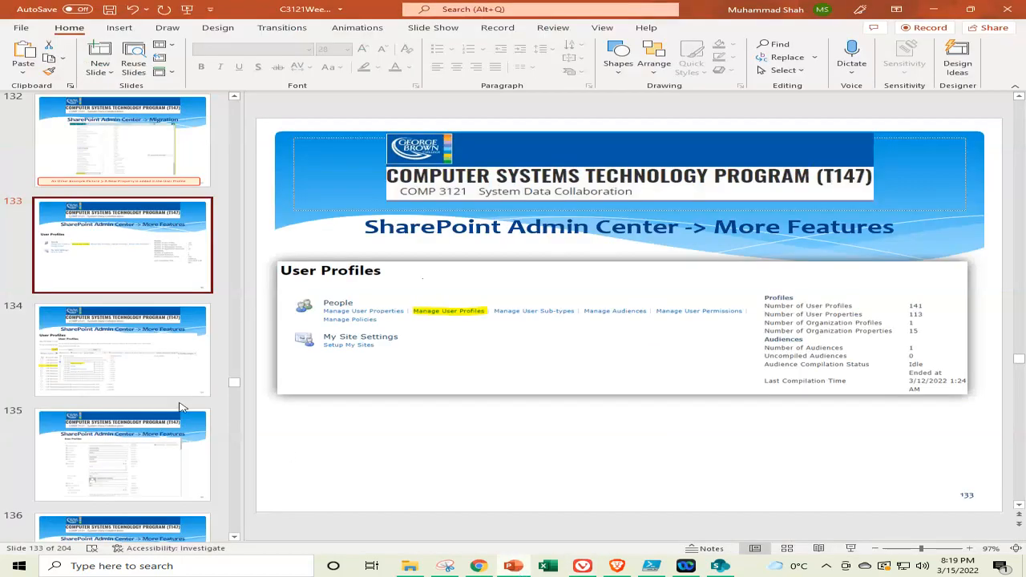
left_click(141, 359)
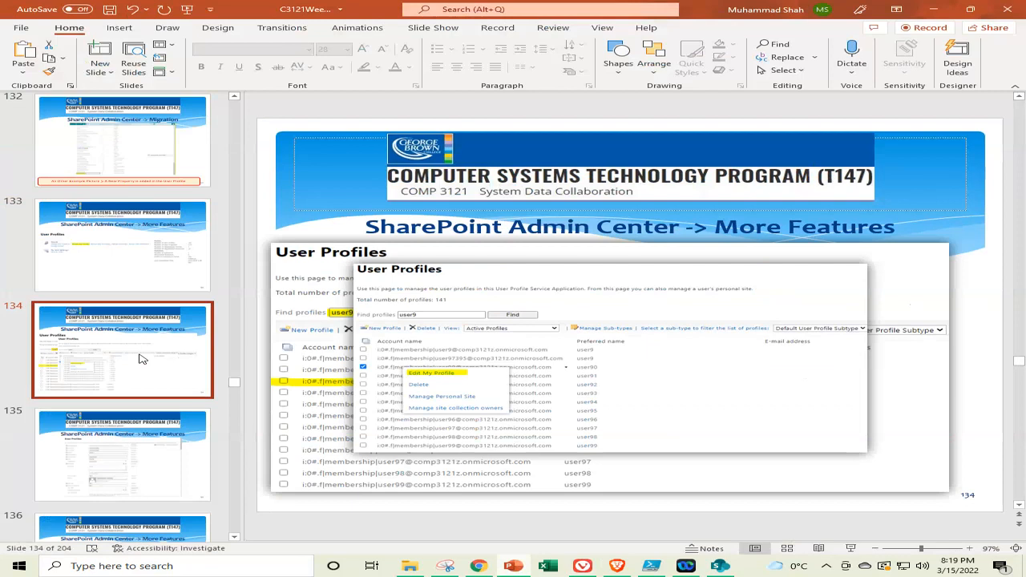
key("Down")
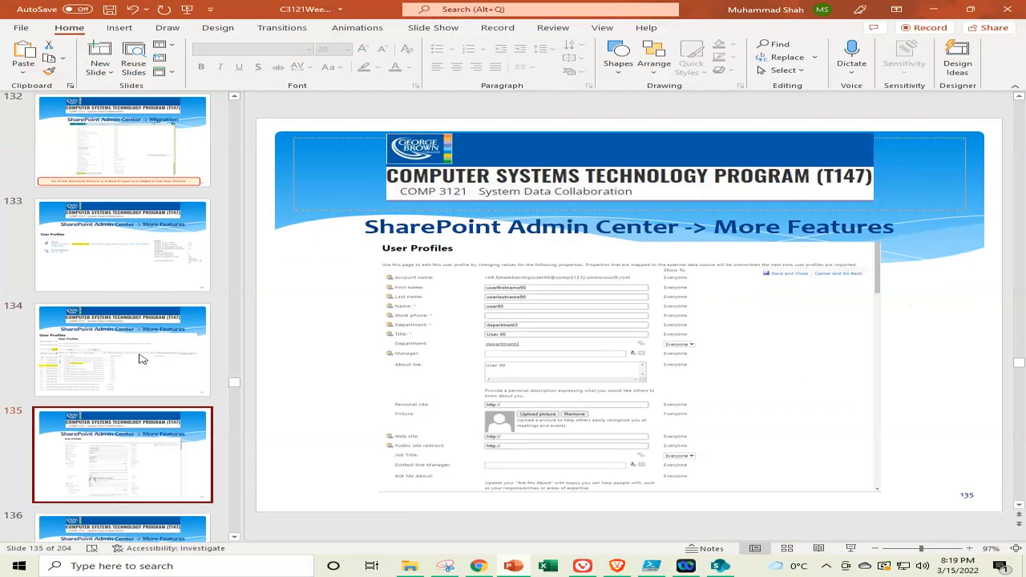
key("Down")
key("Down")
key("Down")
key("Down")
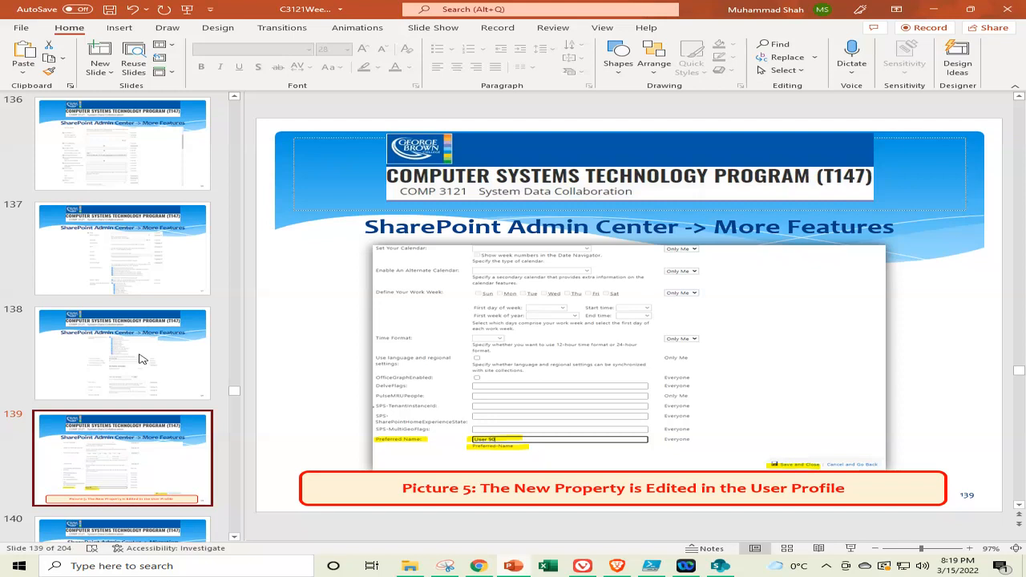
key("Down")
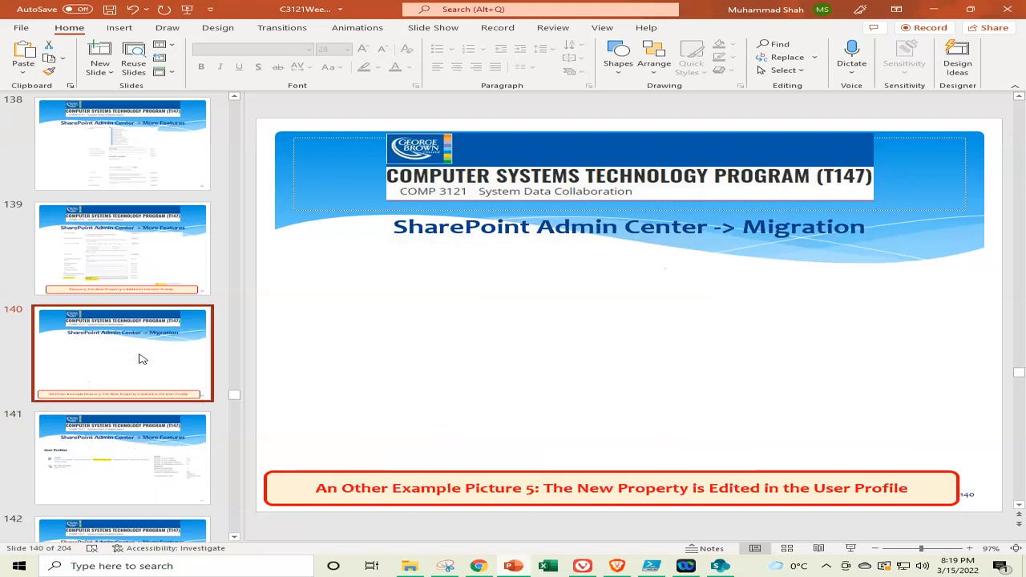
Search for user100 again, open Edit My Profile, and scroll to the saved Preferred and Famous Name values
left_click(513, 566)
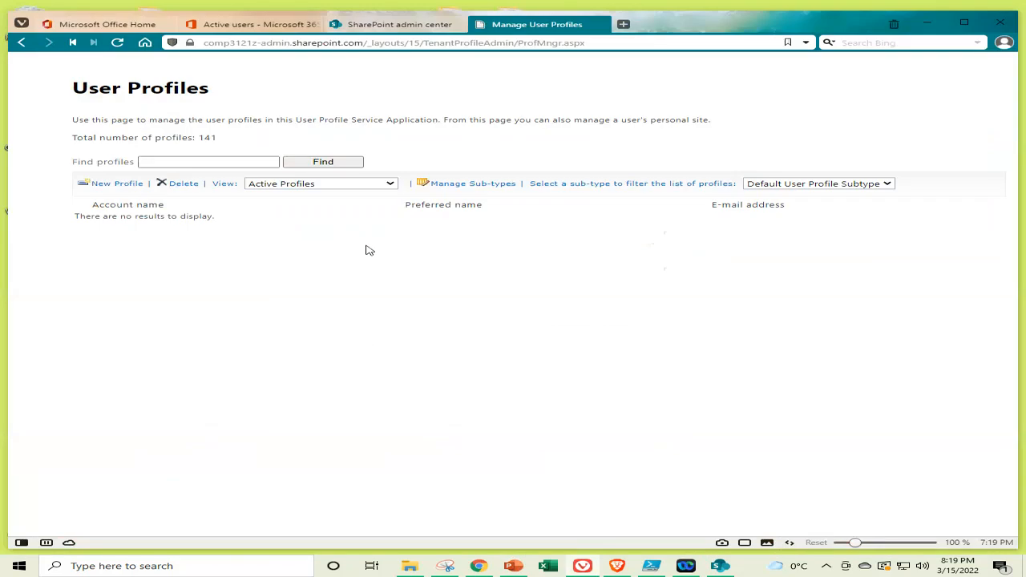
left_click(218, 161)
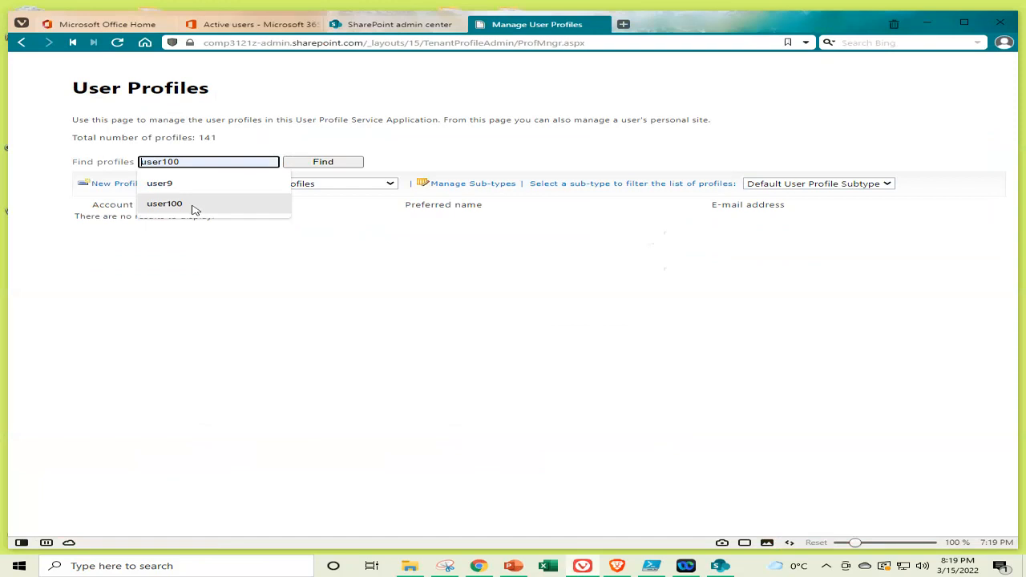
left_click(195, 207)
left_click(293, 161)
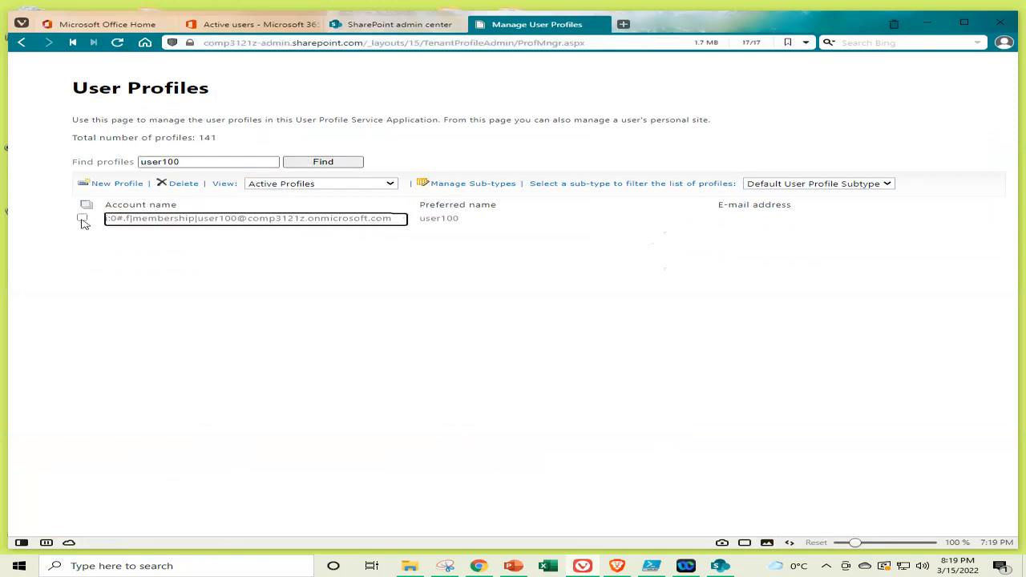
left_click(82, 219)
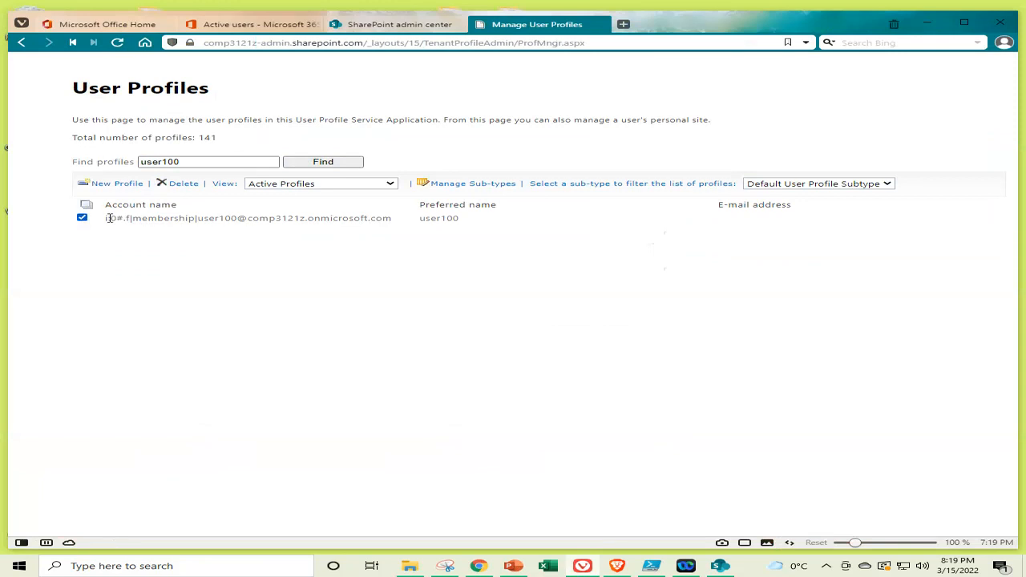
left_click(142, 220)
left_click(192, 233)
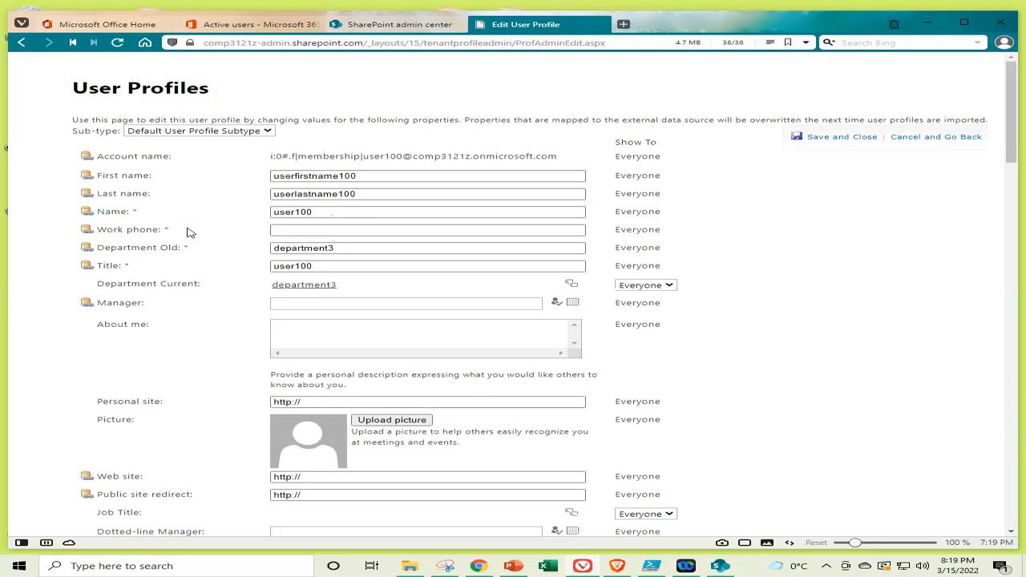
scroll(190, 232, "down", 15)
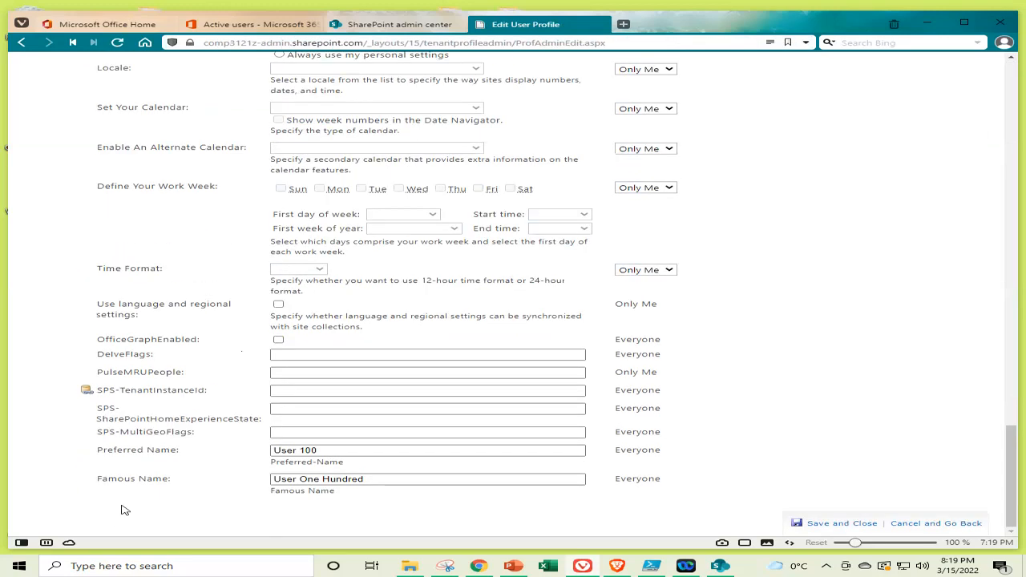
left_click(445, 568)
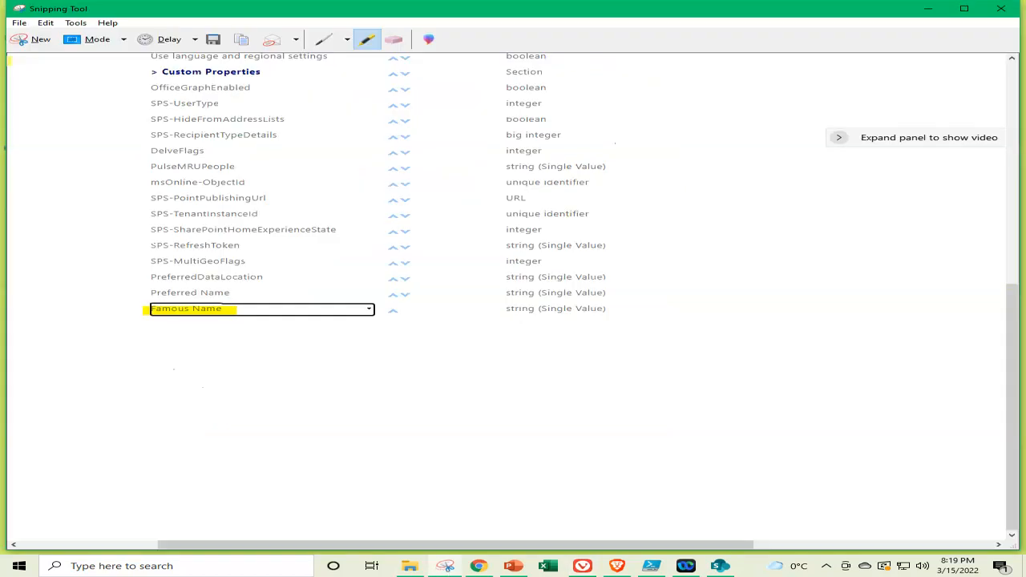
Snip the browser page showing Preferred Name 'User 100' and Famous Name 'User One Hundred', then paste it onto slide 140
left_click(35, 40)
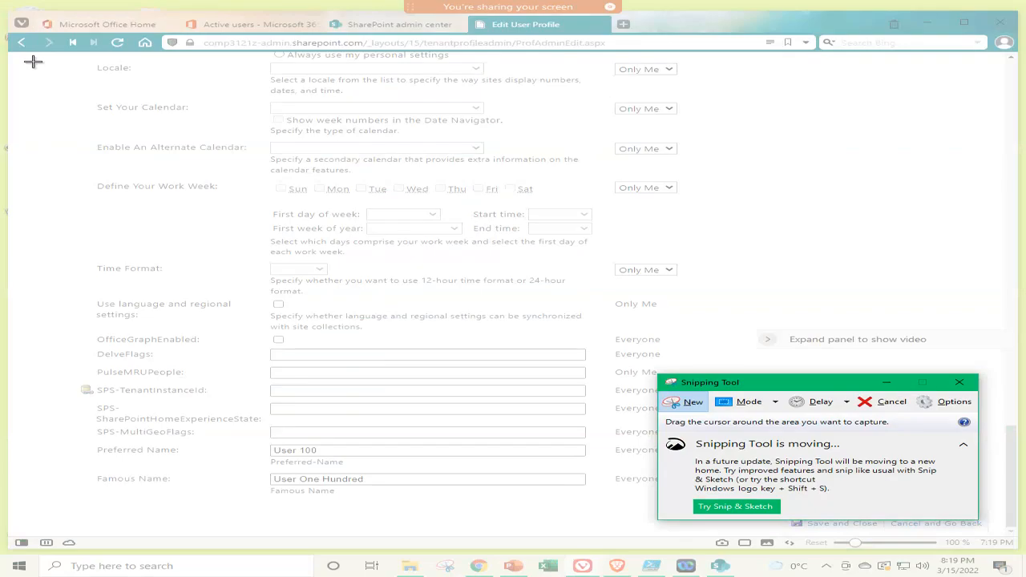
left_click_drag(6, 30, 1022, 535)
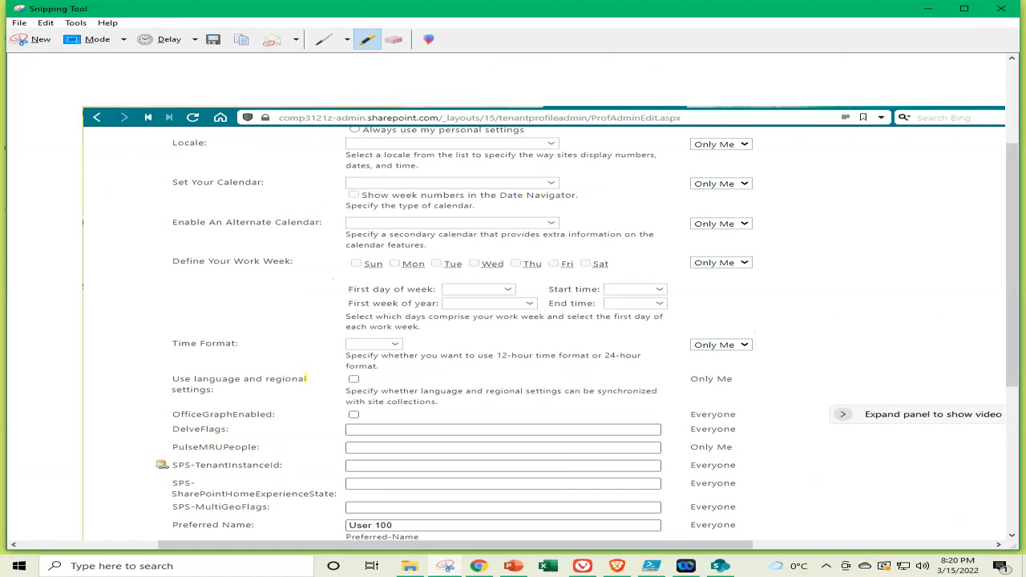
left_click(513, 566)
left_click(628, 360)
key("ctrl+v")
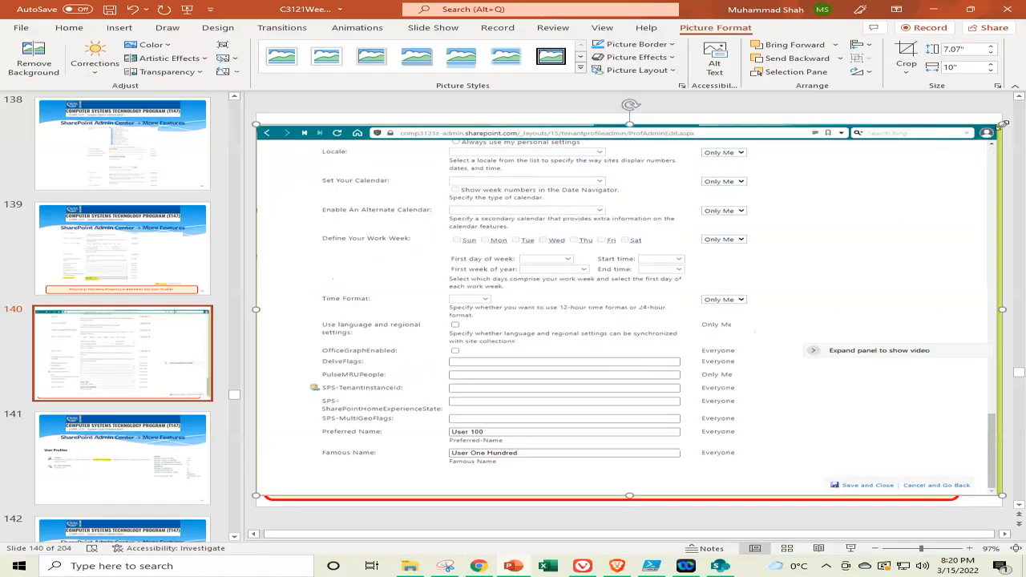
Resize the pasted profile screenshot to 4.32" x 6.11" so it sits above the caption
left_click_drag(1002, 124, 751, 315)
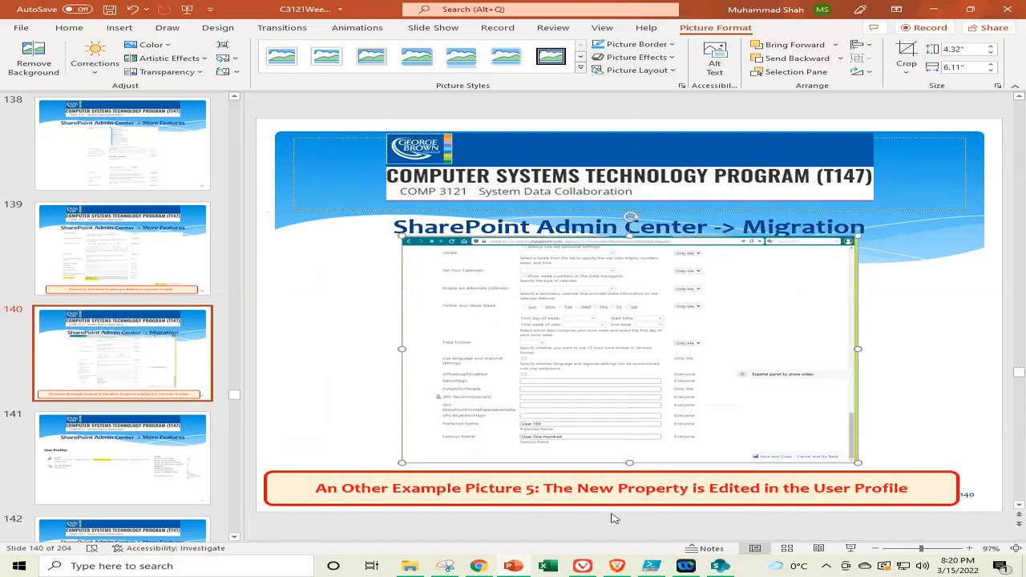
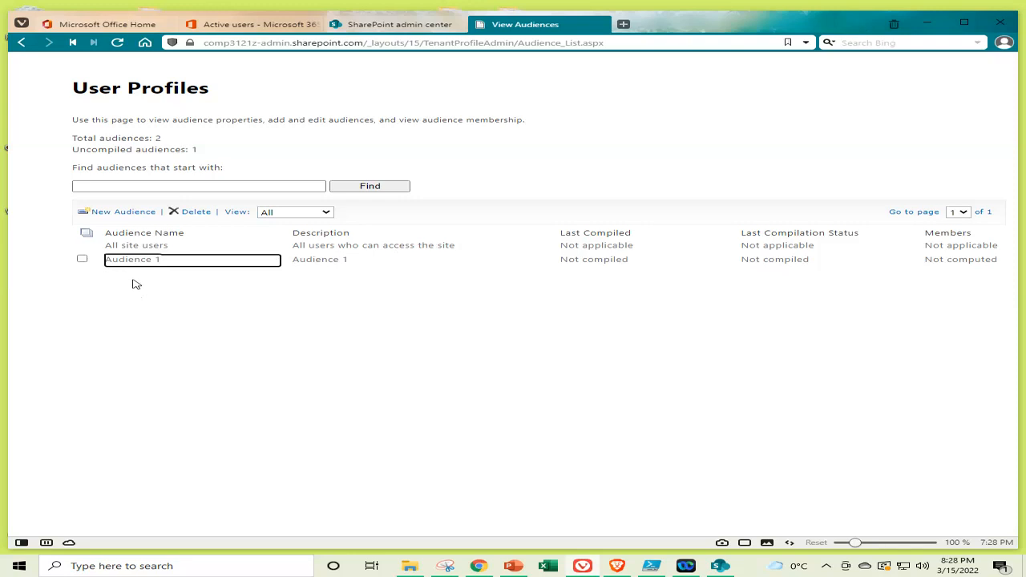
Start a new audience named 'Audience 2' with the description 'Audience 2'
left_click(123, 212)
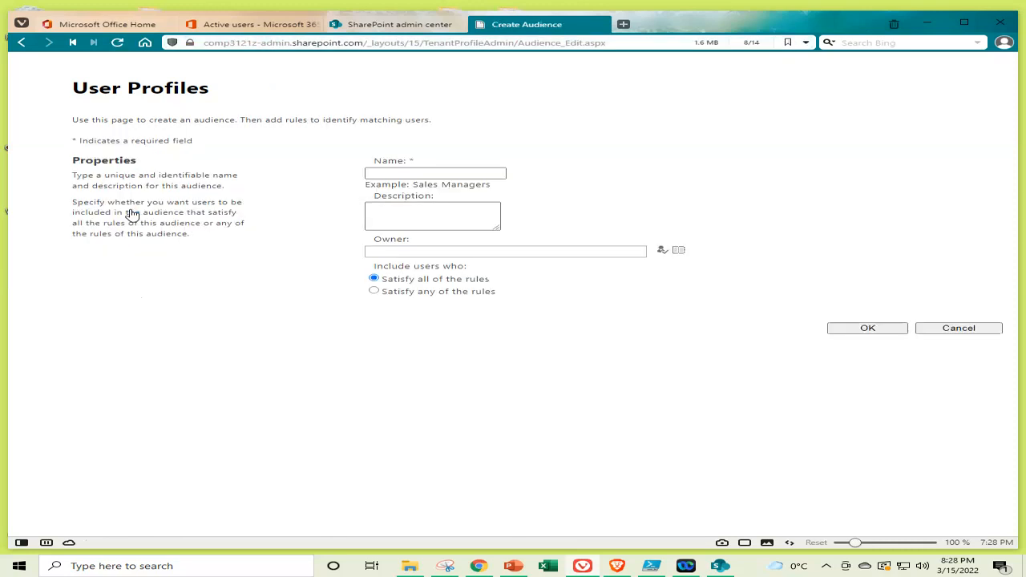
left_click(447, 172)
left_click(446, 172)
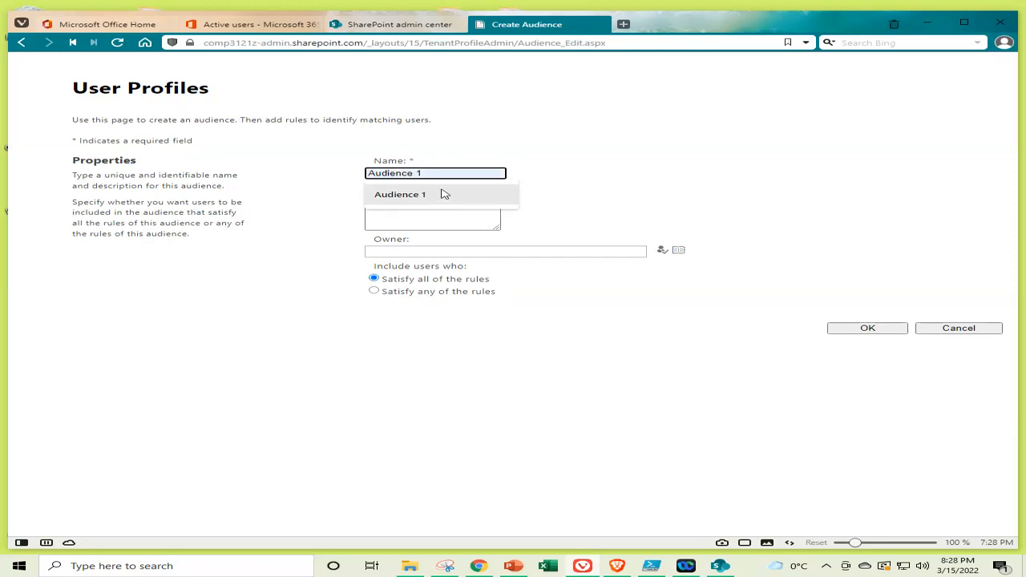
left_click(442, 195)
key("BackSpace")
type("2")
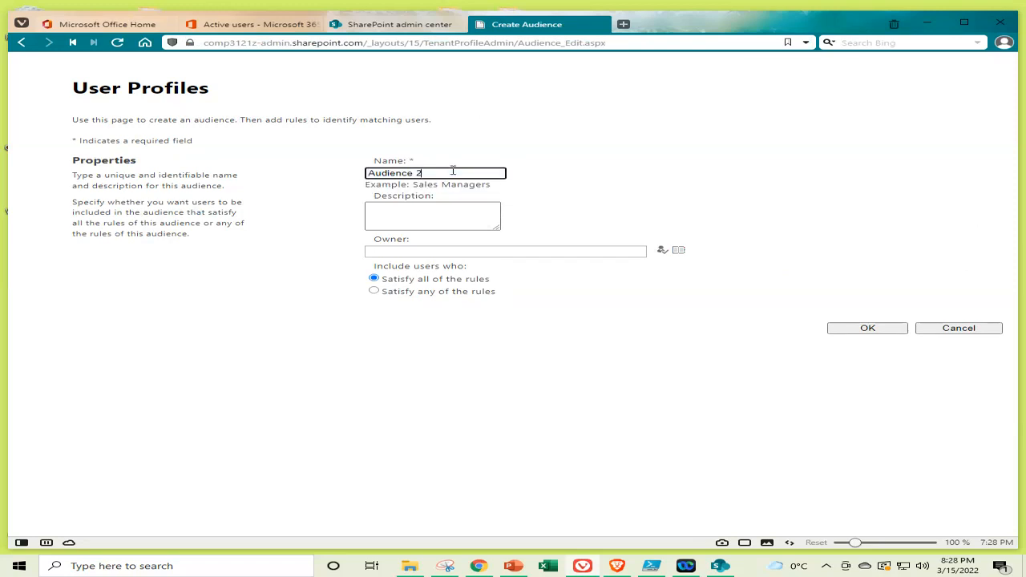
key("ctrl+a")
key("ctrl+c")
key("Tab")
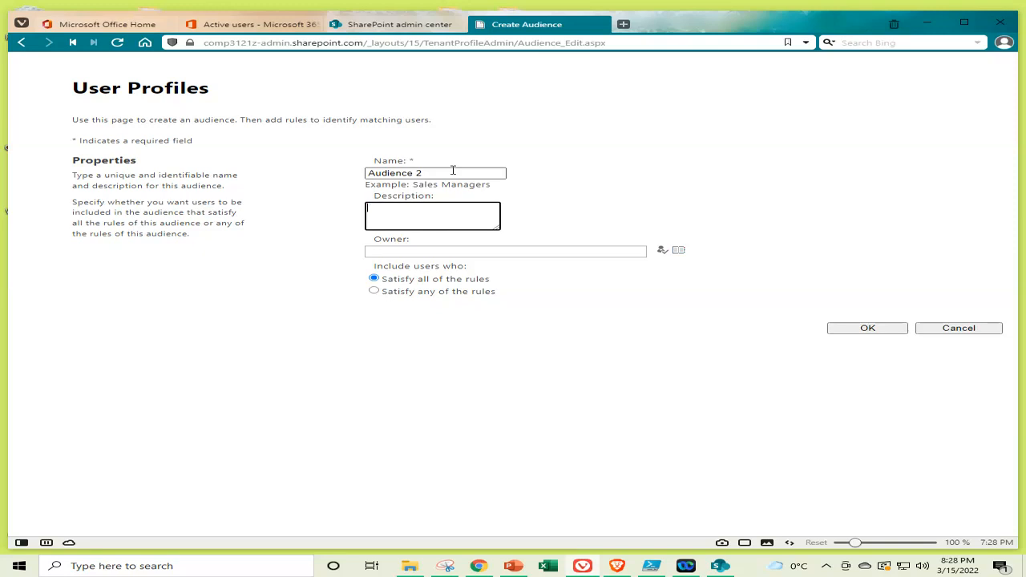
key("ctrl+v")
Set and verify the audience owner, include users satisfying any rule, and save the audience
left_click(464, 250)
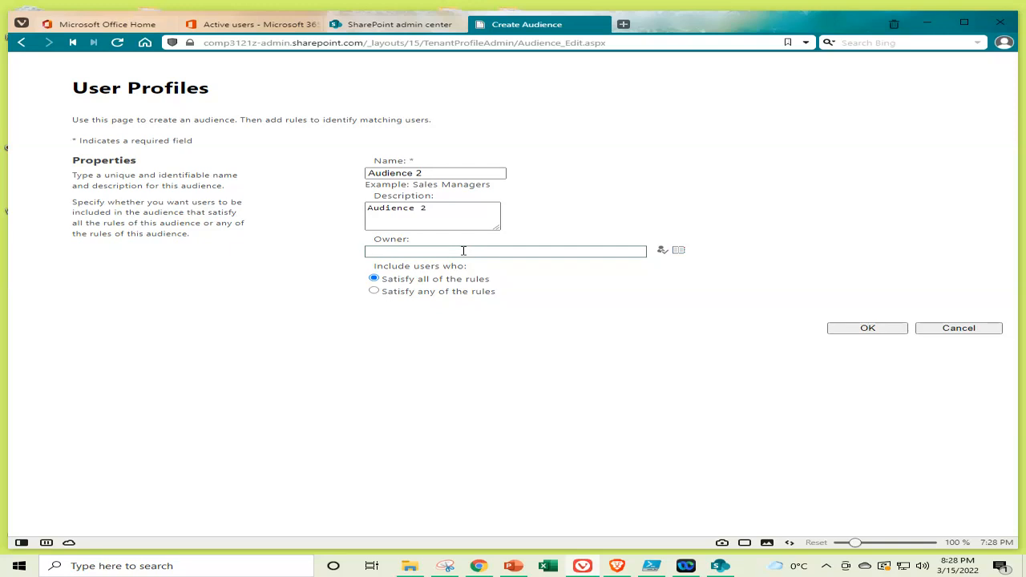
type("ms")
left_click(664, 251)
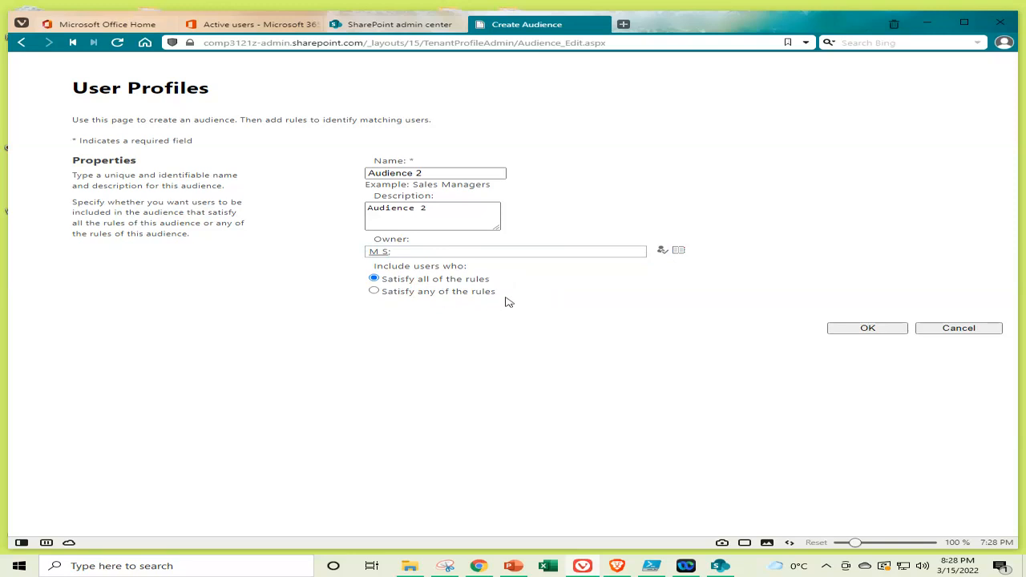
left_click(374, 291)
left_click(868, 327)
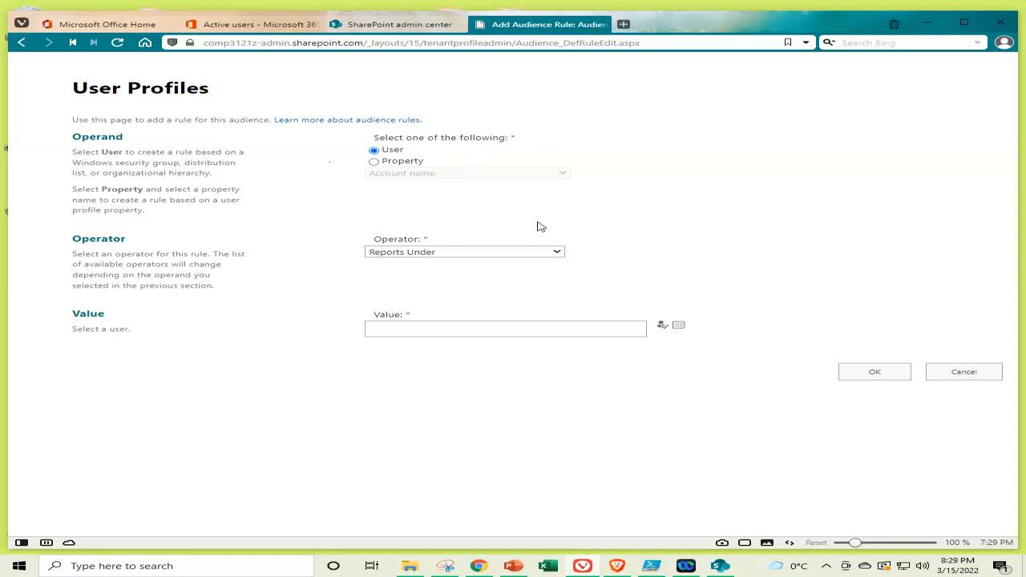
Set the rule operator to Member Of, search groups for '*', and cancel when nothing matches
left_click(557, 253)
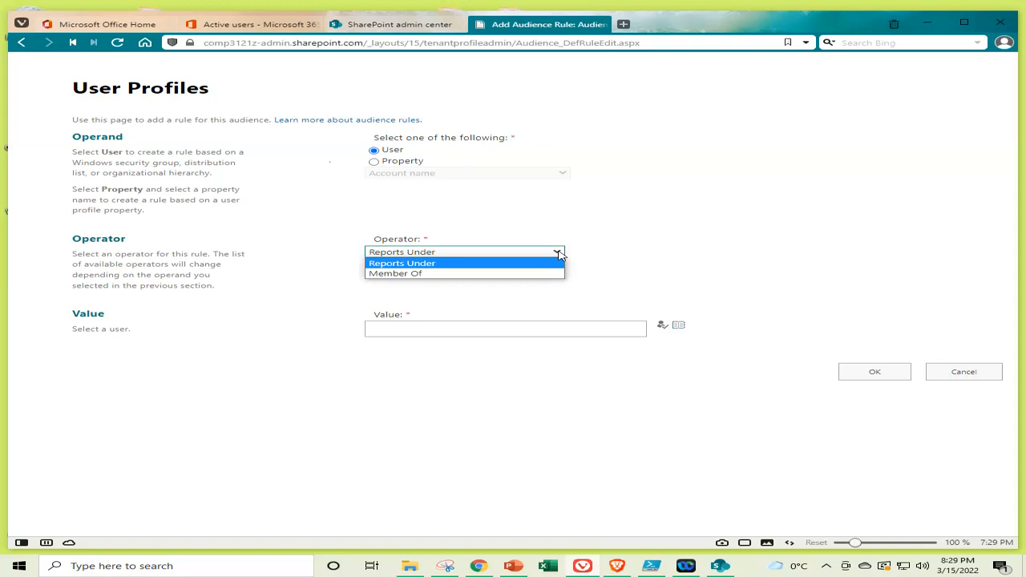
left_click(426, 274)
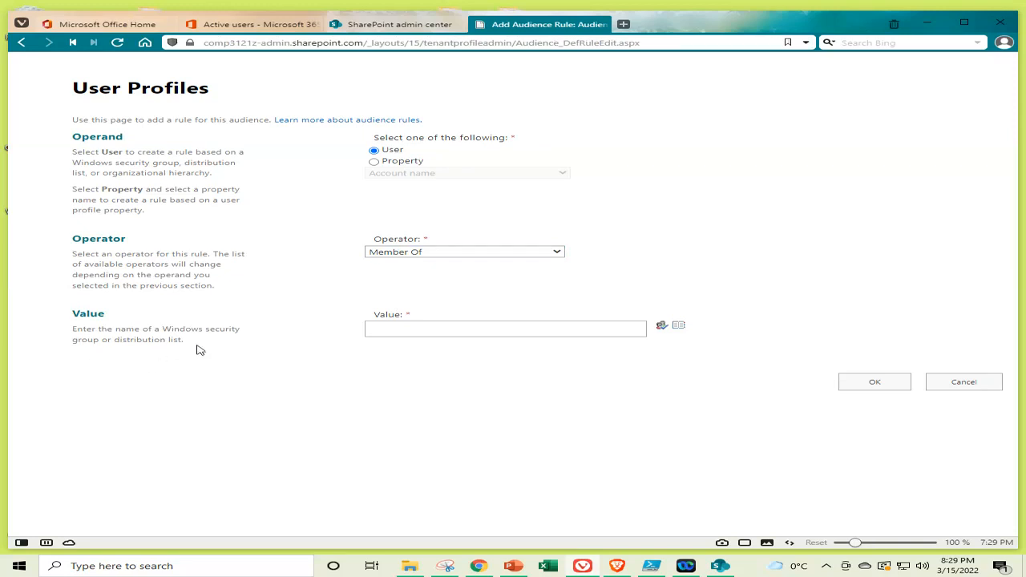
left_click(441, 328)
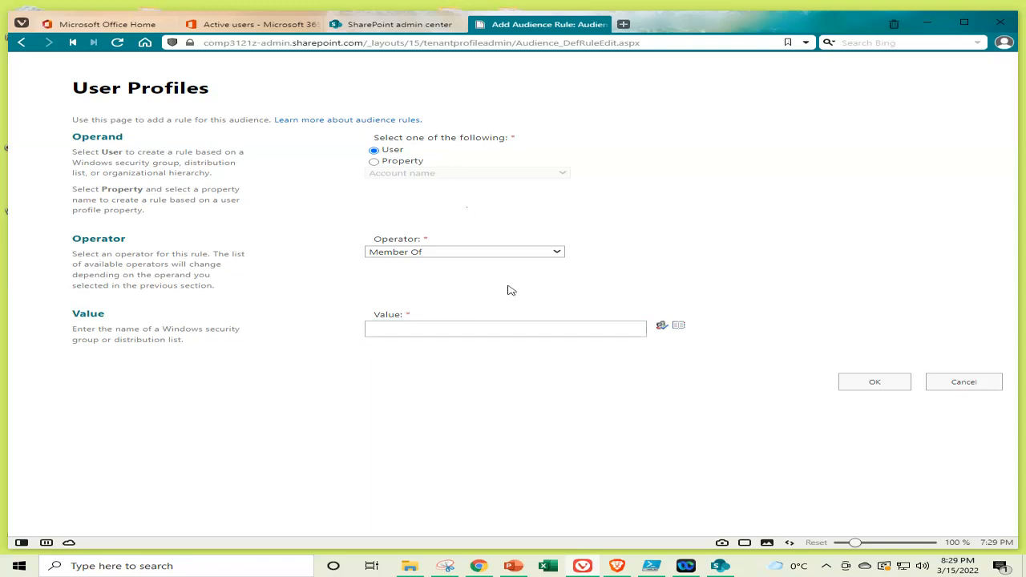
left_click(679, 328)
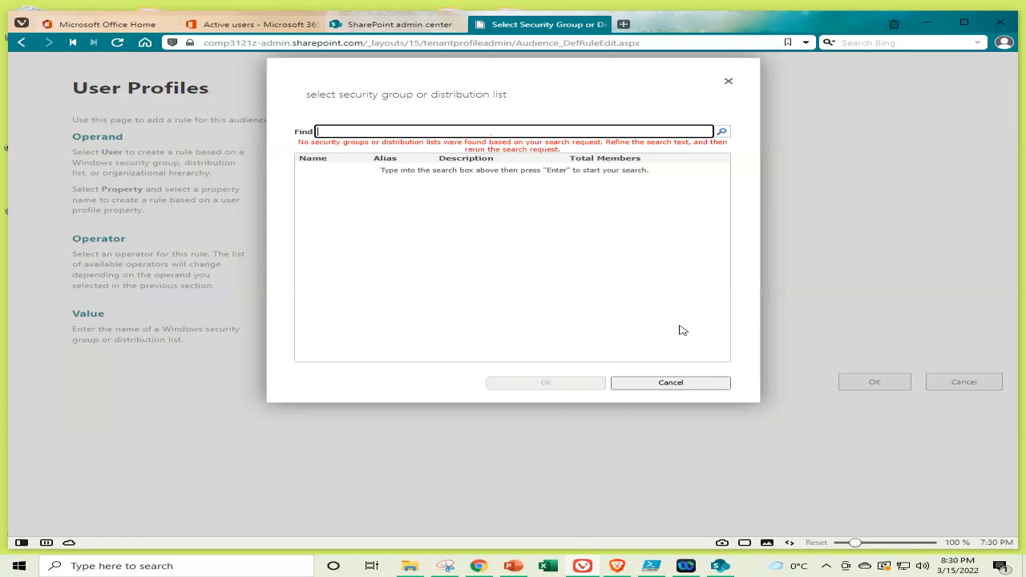
type("*")
left_click(726, 133)
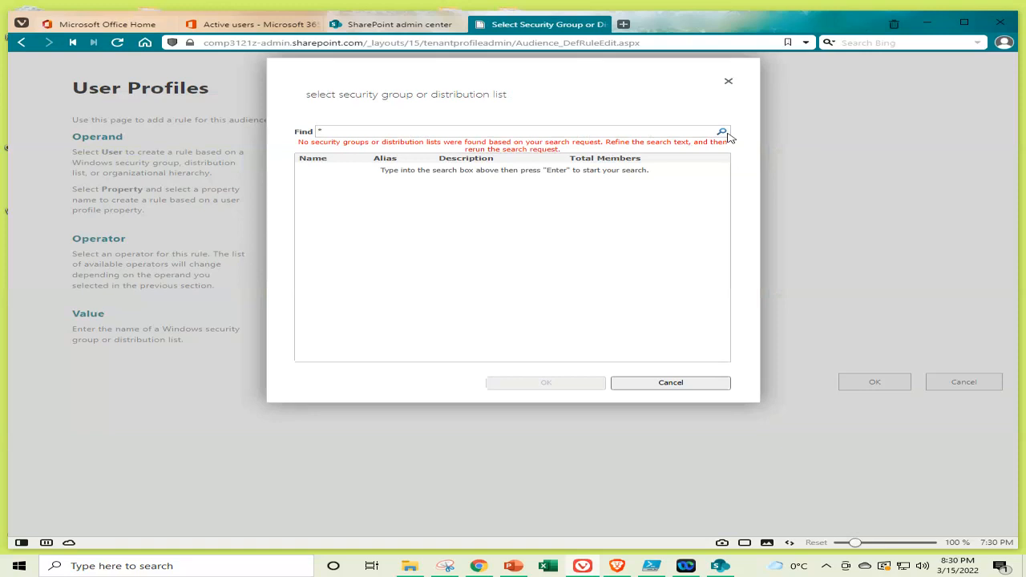
left_click(671, 382)
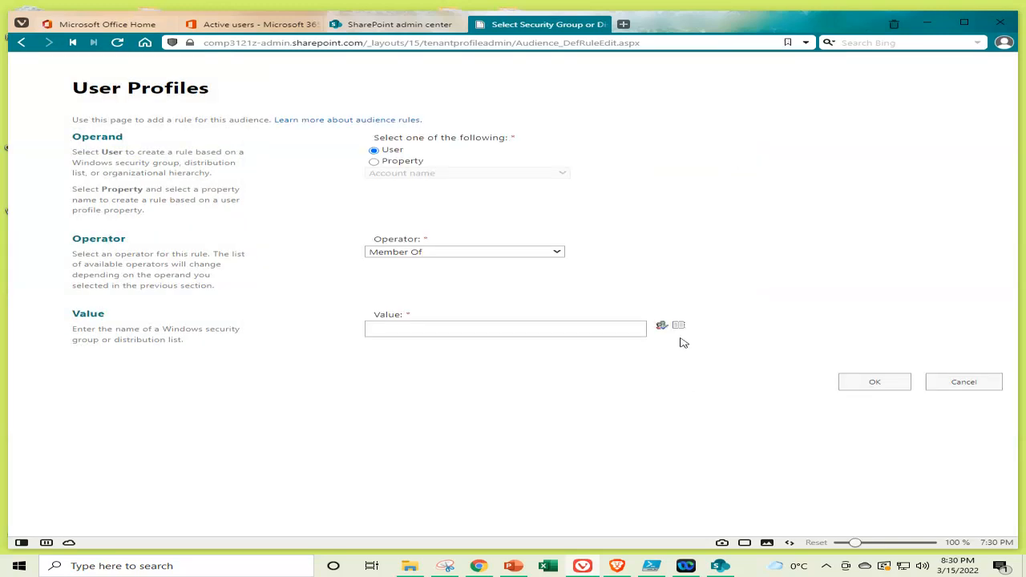
Build a property rule with User name, operator Contains, and value 2
left_click(408, 162)
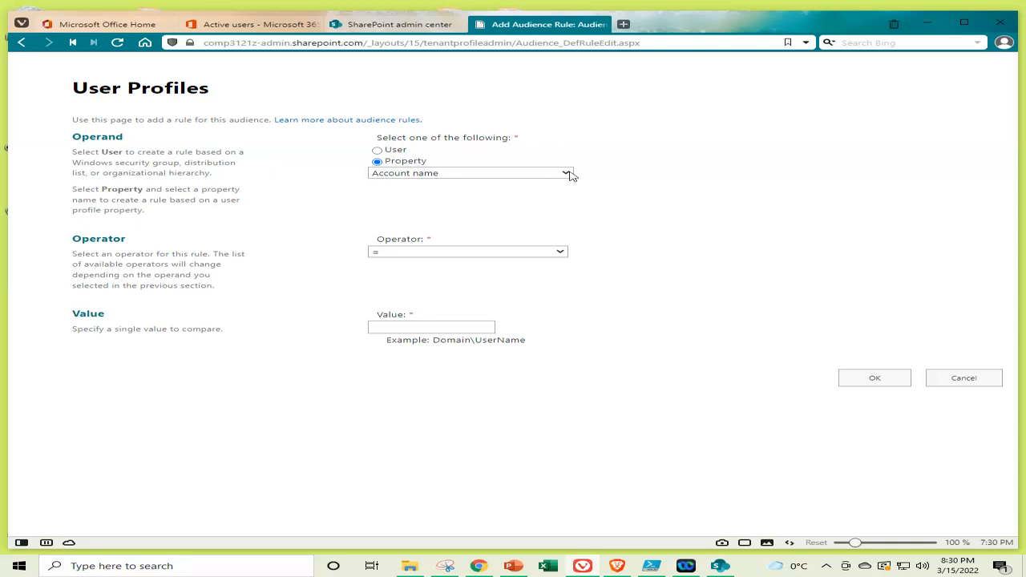
left_click(567, 175)
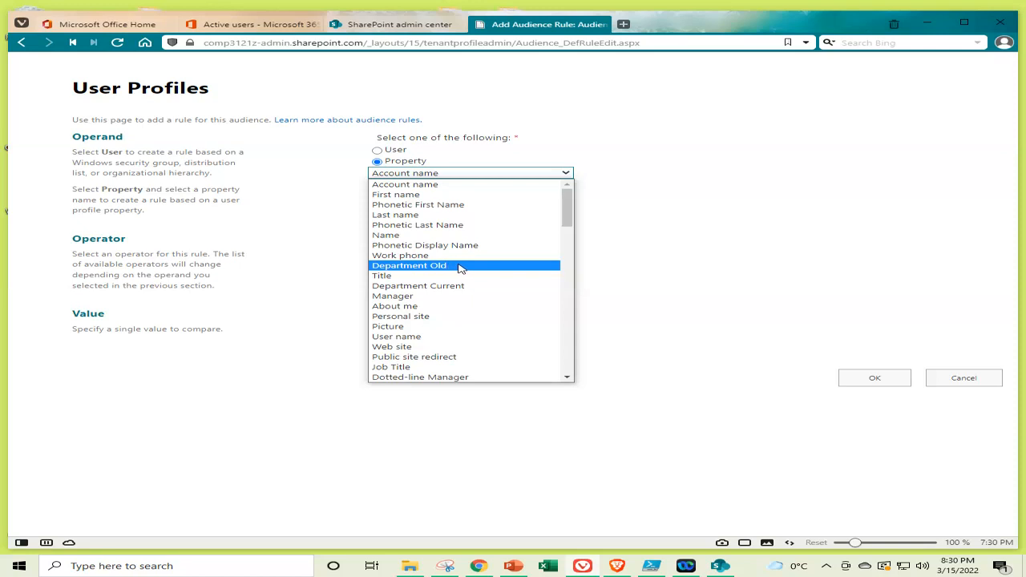
left_click(444, 336)
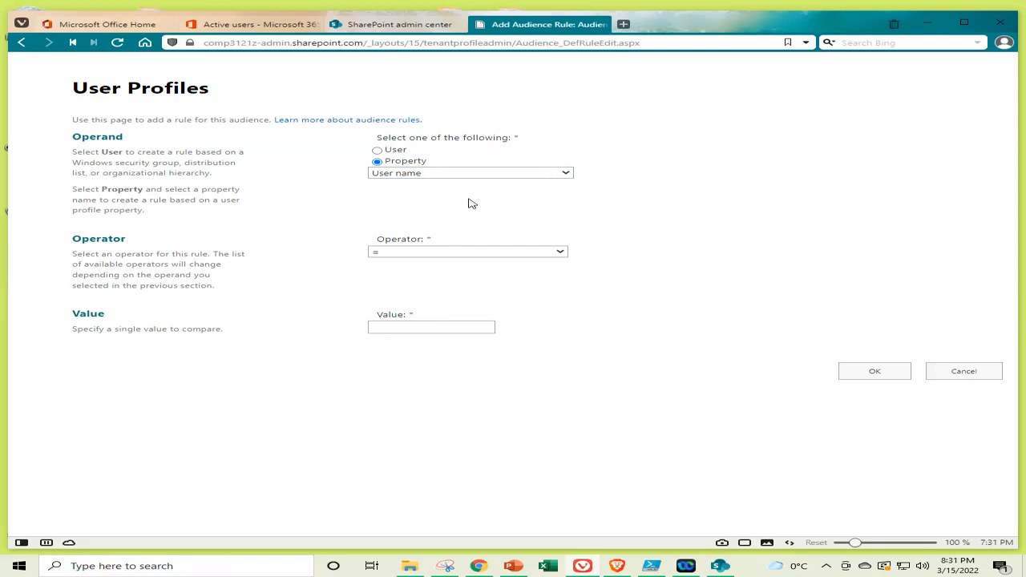
left_click(479, 252)
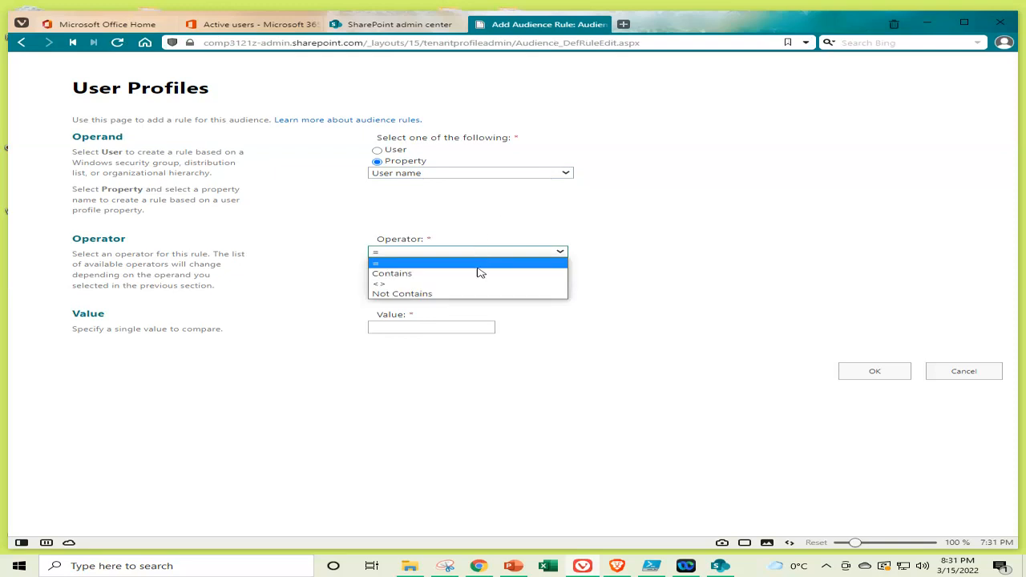
left_click(478, 273)
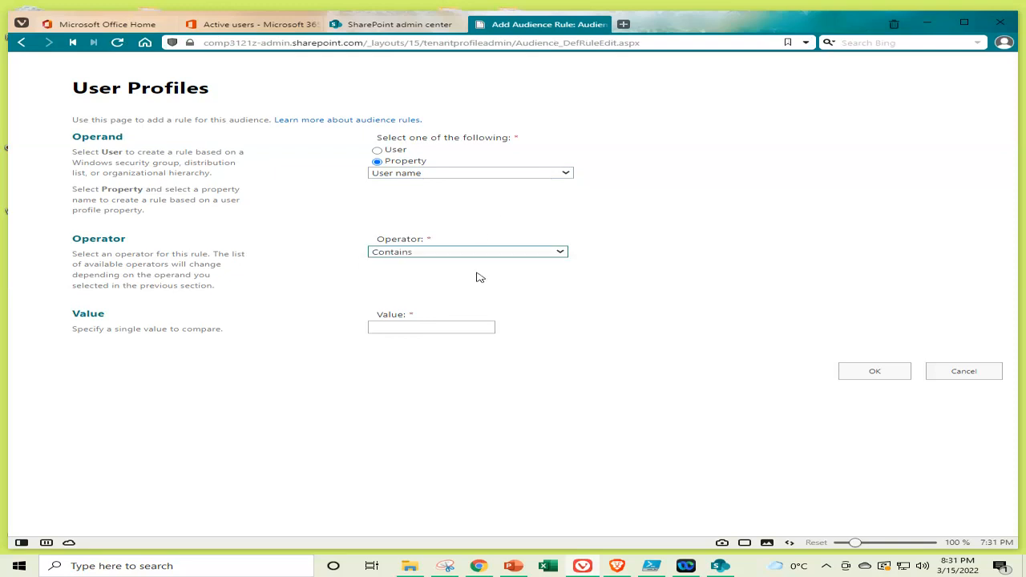
left_click(449, 326)
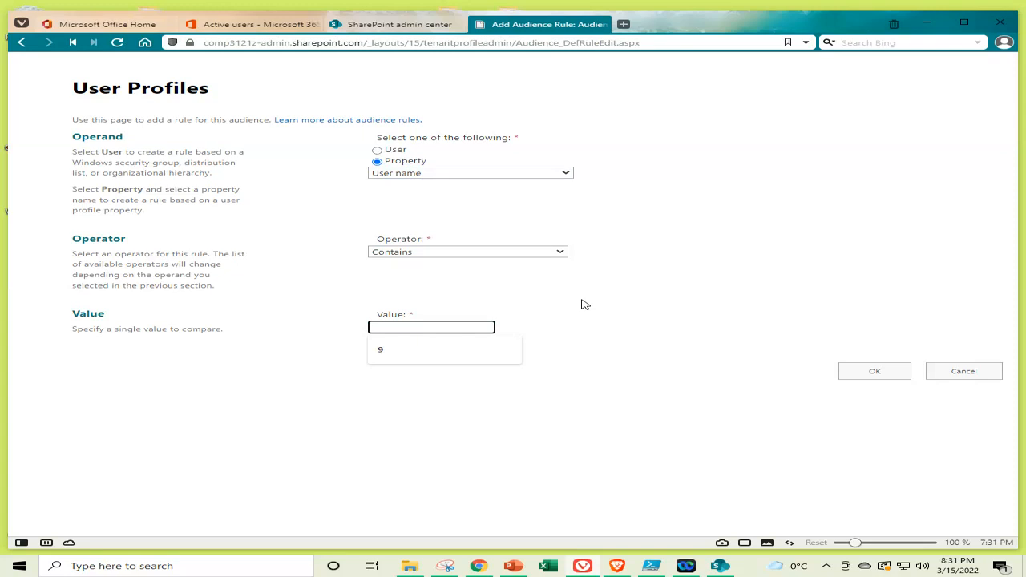
type("2")
Save the User name Contains 2 rule, returning to Audience 2's properties page
left_click(875, 372)
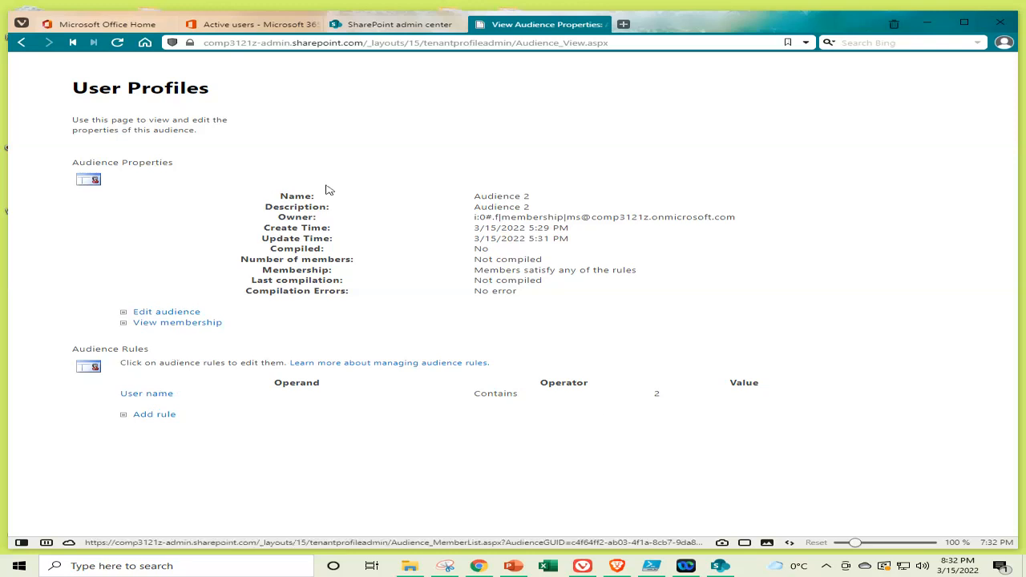
View Audience 2's membership and set the Find field to E-mail address
left_click(182, 324)
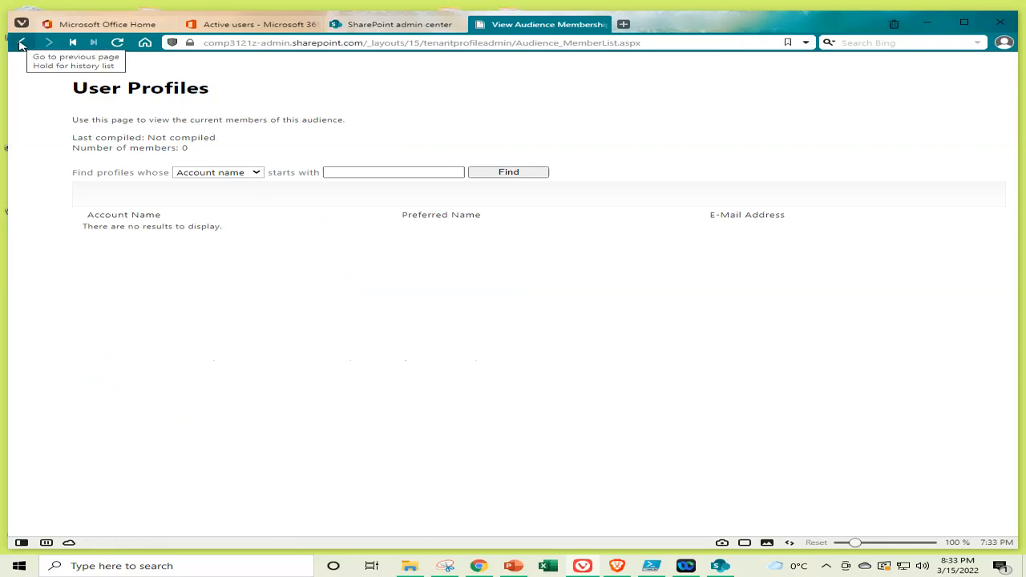
left_click(256, 173)
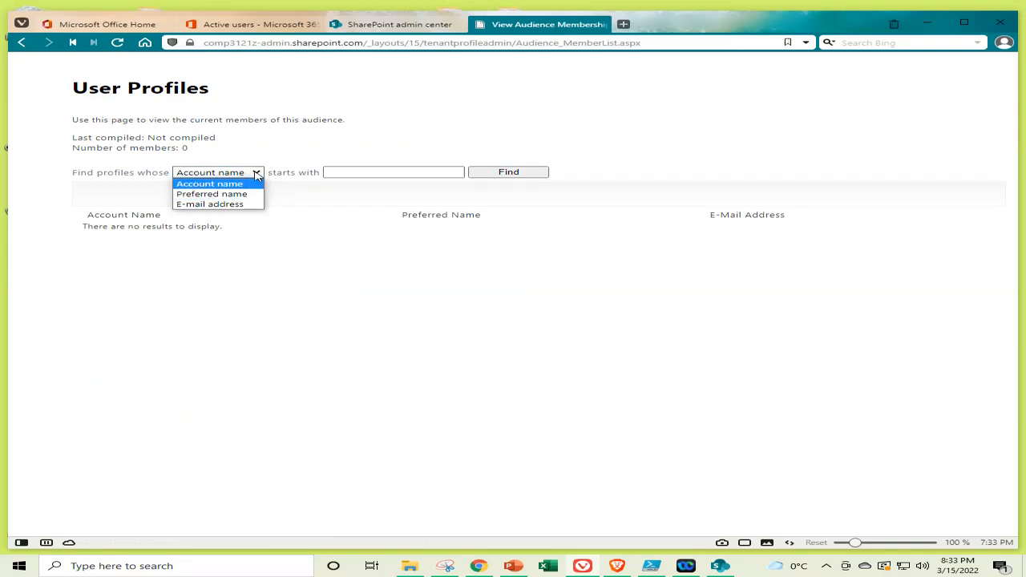
left_click(280, 156)
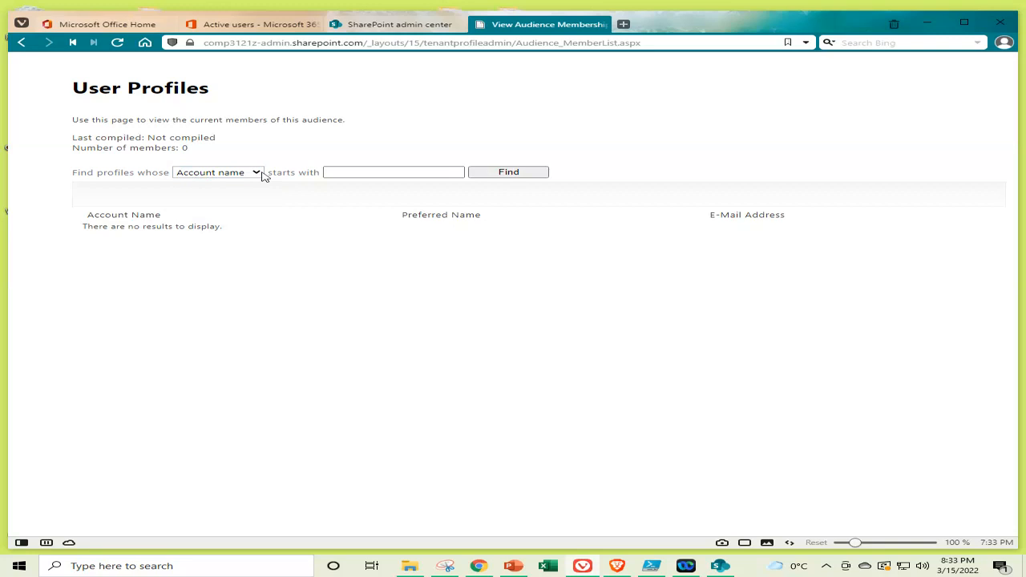
left_click(257, 175)
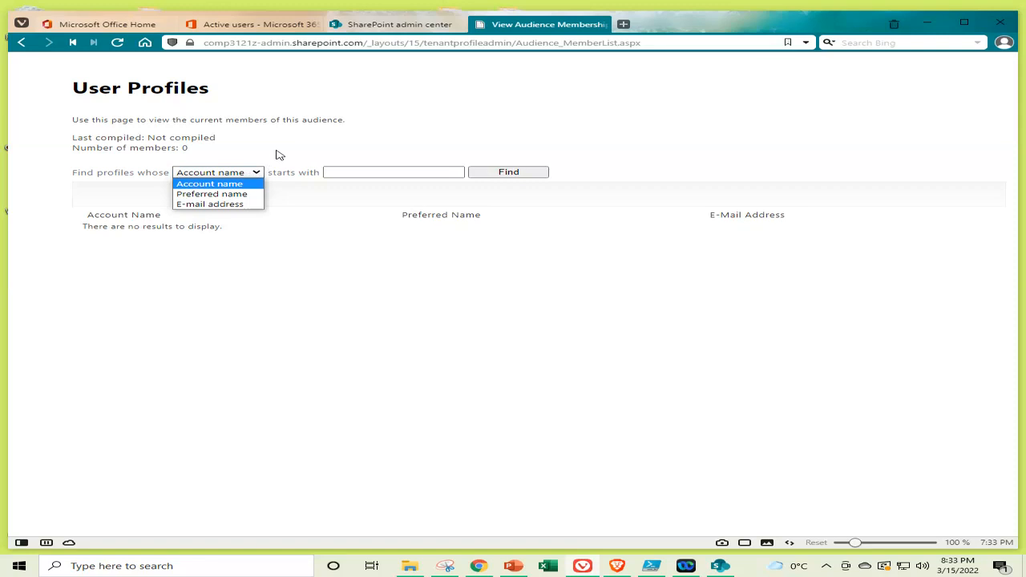
left_click(279, 154)
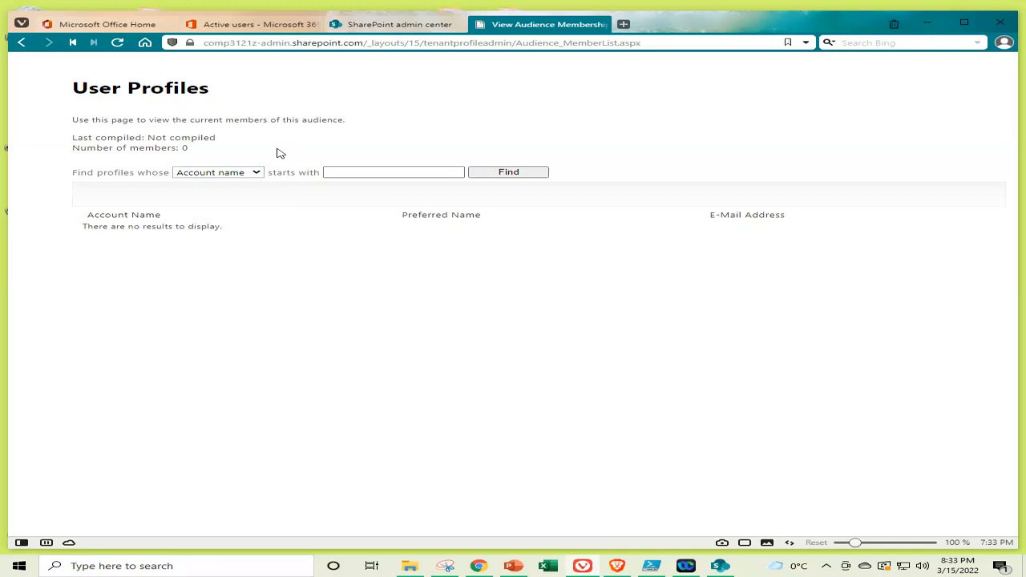
left_click(256, 175)
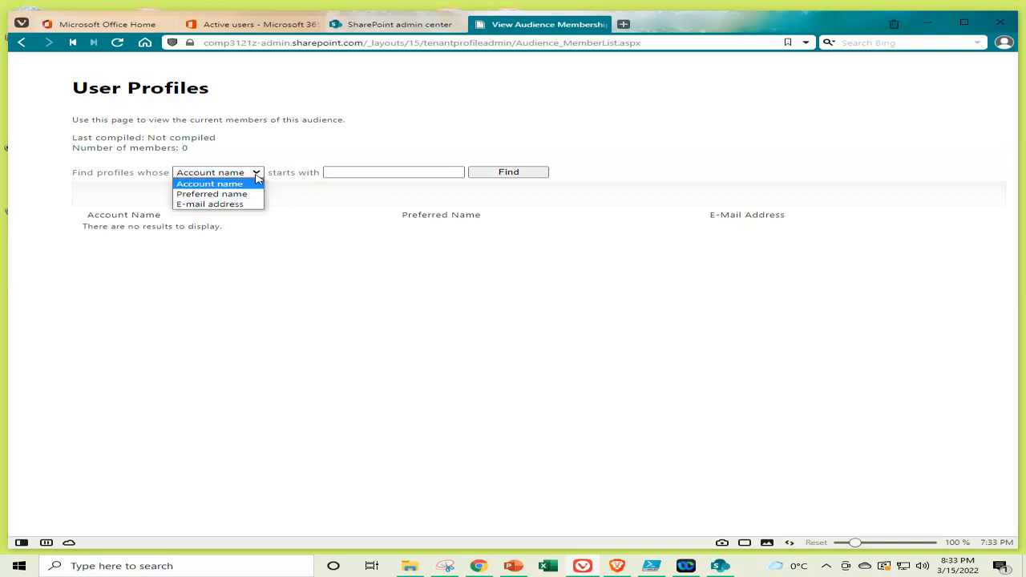
left_click(255, 204)
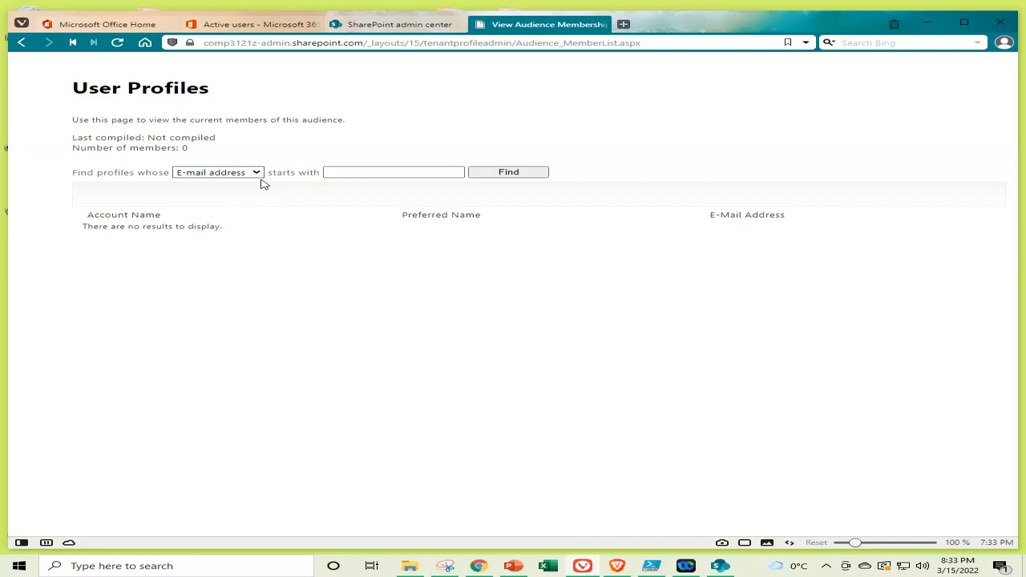
Search for members whose e-mail starts with 'user', which returns no results
left_click(362, 169)
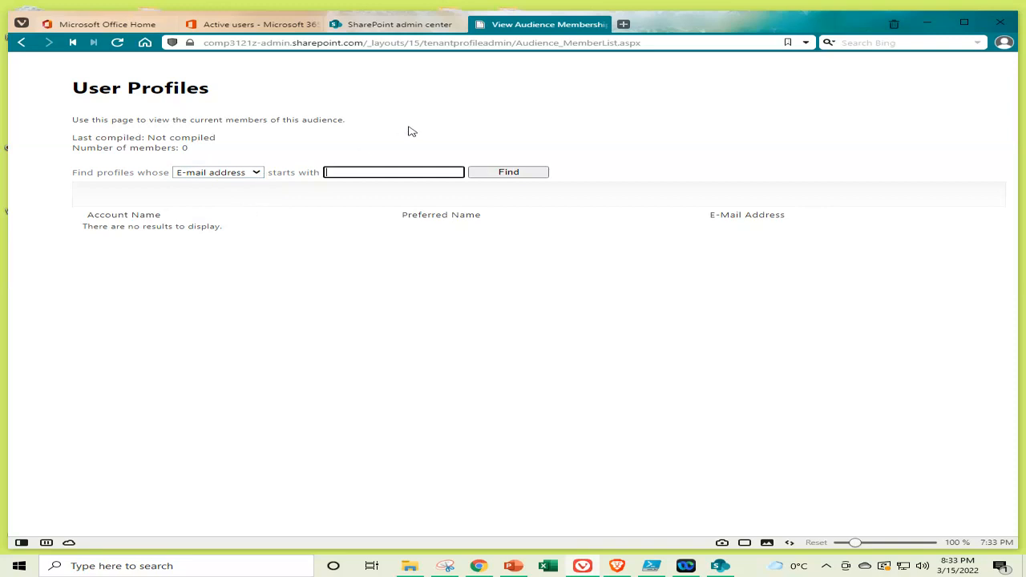
type("User")
key("BackSpace")
type("user")
left_click(510, 174)
Go back to Audience 2's properties page showing the User name Contains 2 rule
left_click(23, 43)
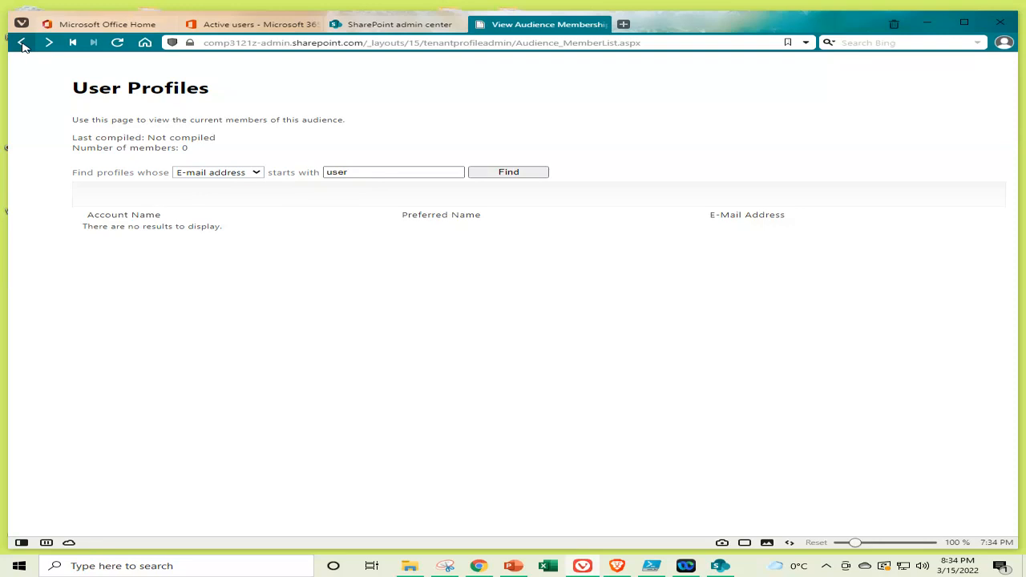
left_click(23, 45)
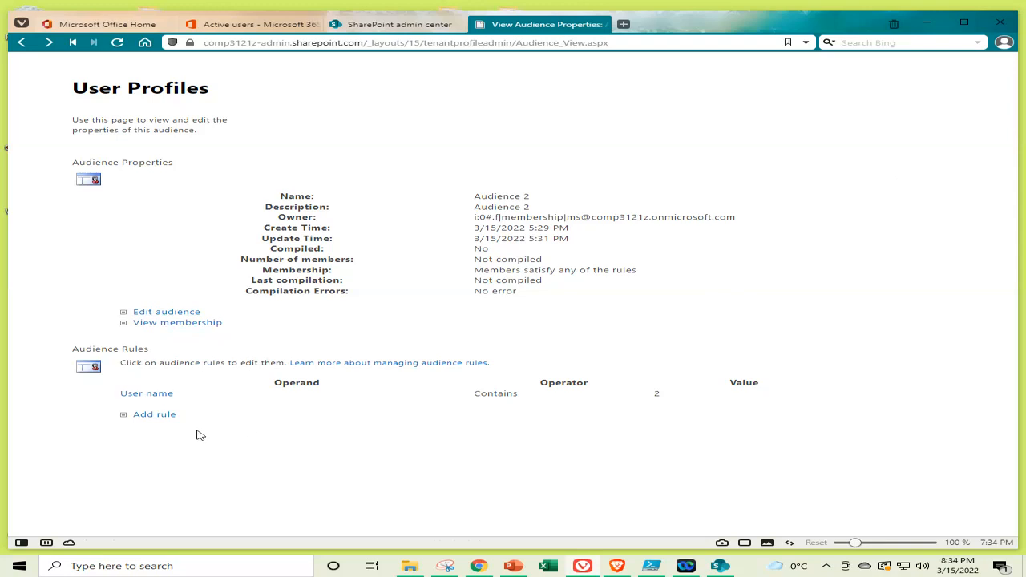
Add a second Audience 2 rule: Account name Contains 3
left_click(154, 414)
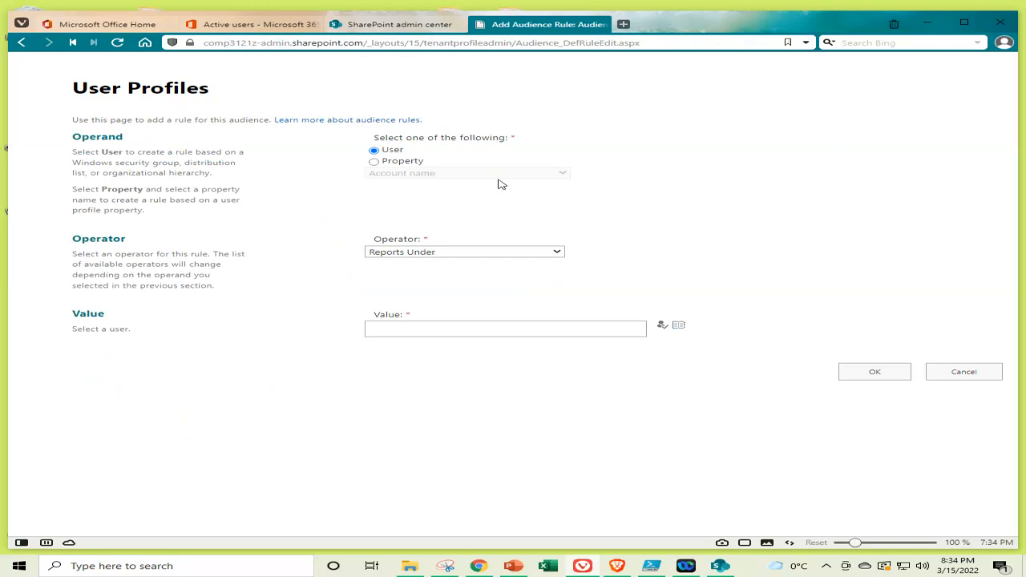
left_click(504, 259)
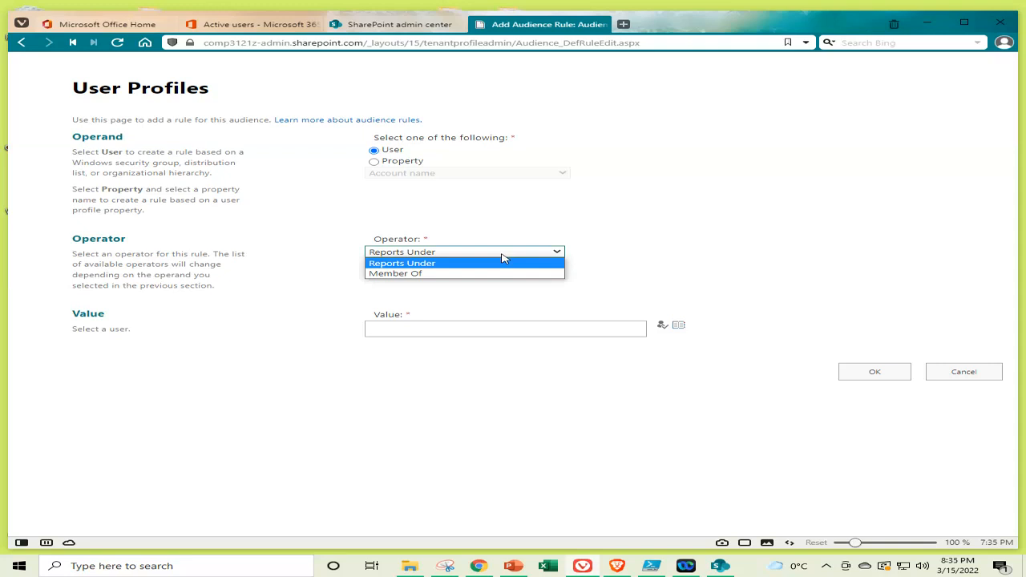
left_click(417, 164)
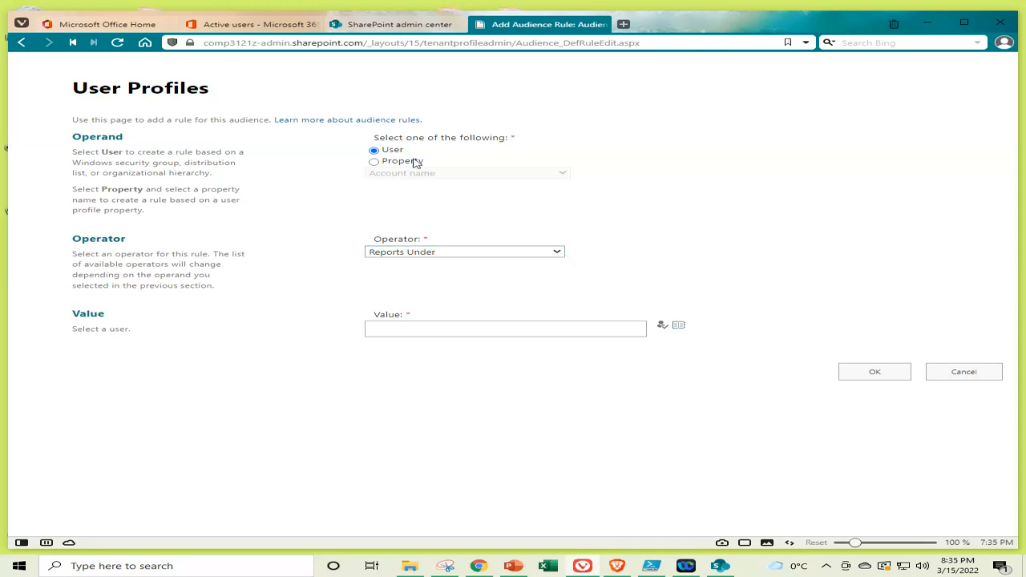
left_click(478, 255)
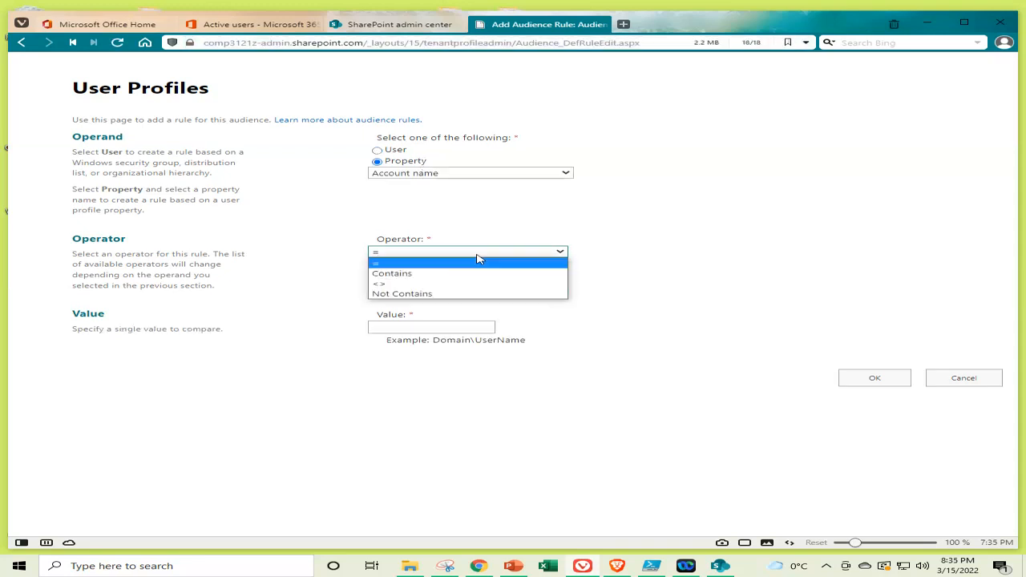
left_click(479, 276)
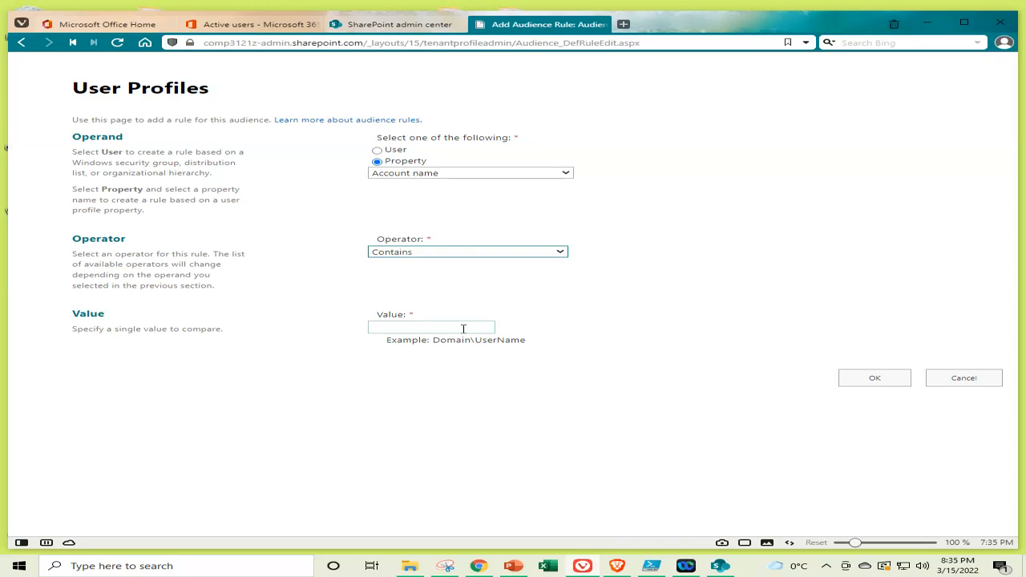
left_click(463, 329)
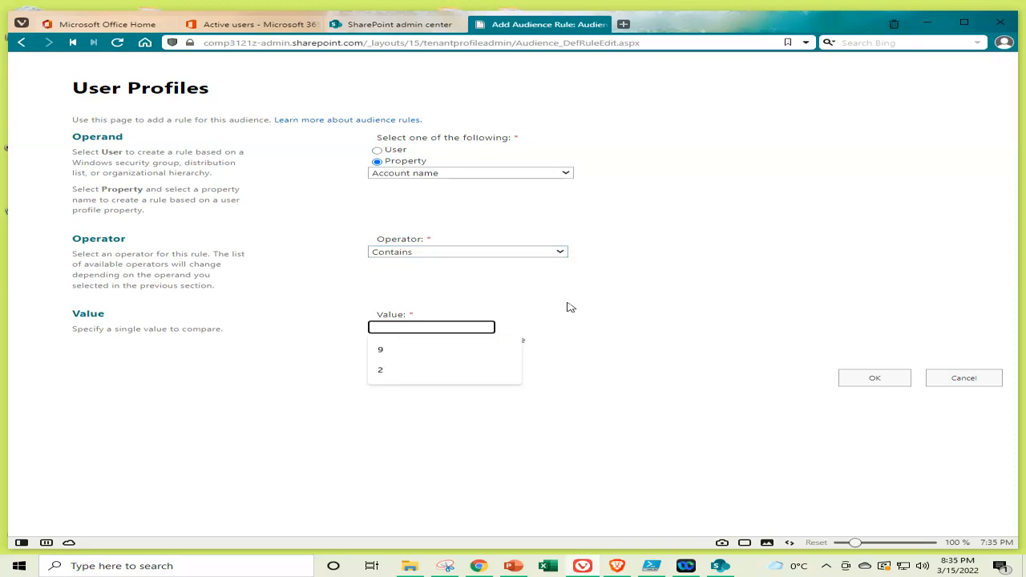
type("3")
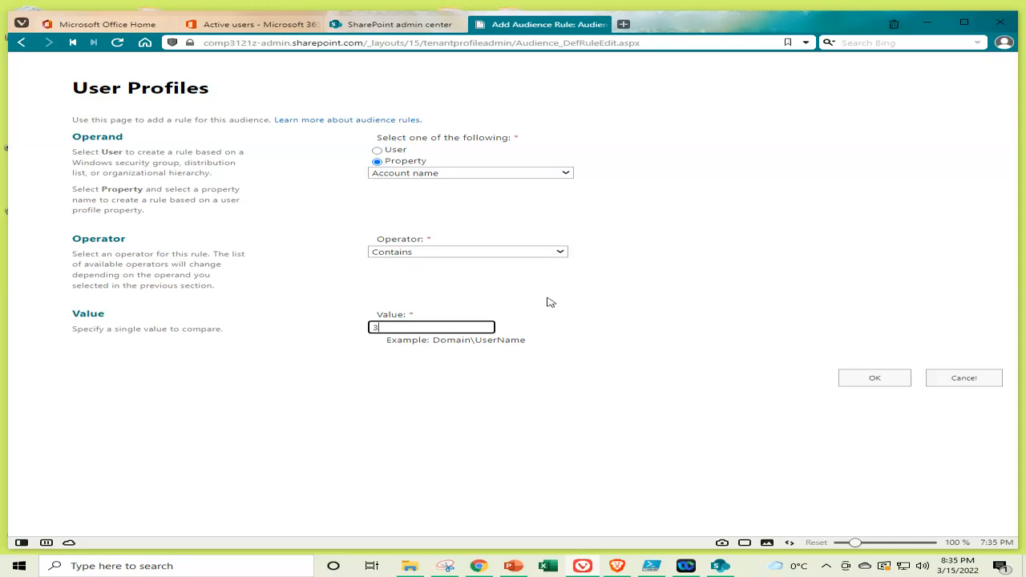
left_click(888, 378)
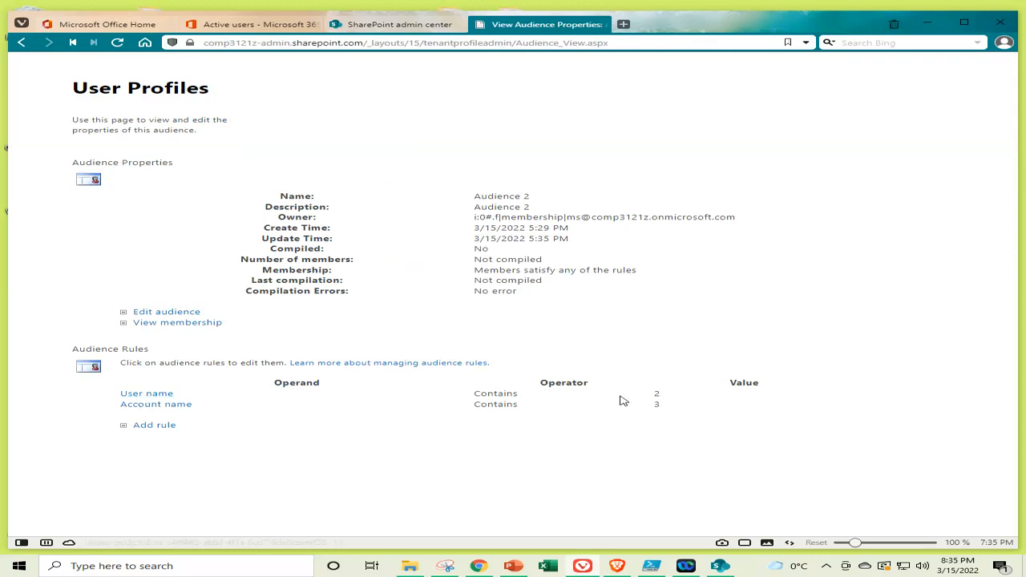
Edit the Account name rule into User name Contains 3
left_click(180, 408)
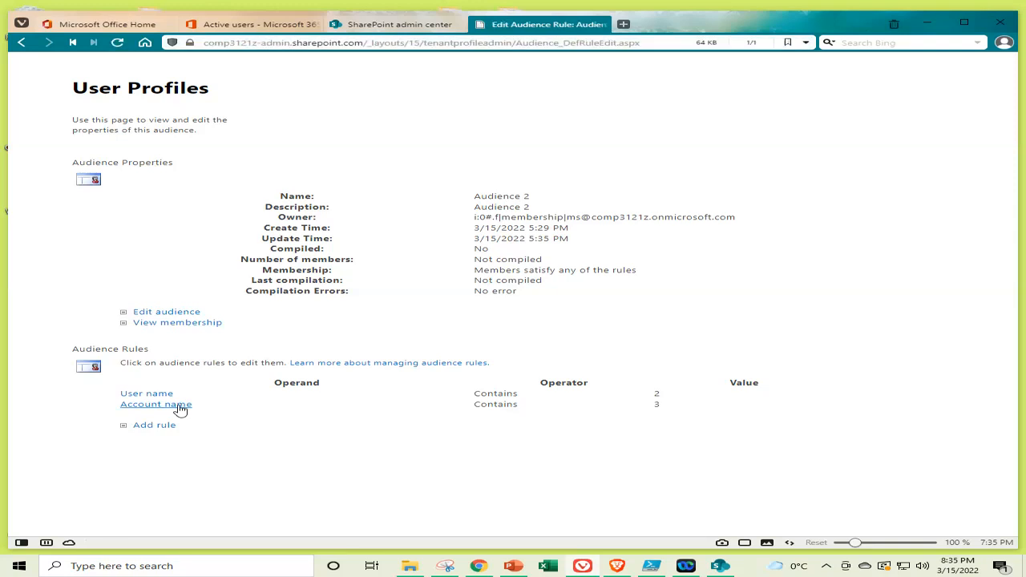
left_click(510, 177)
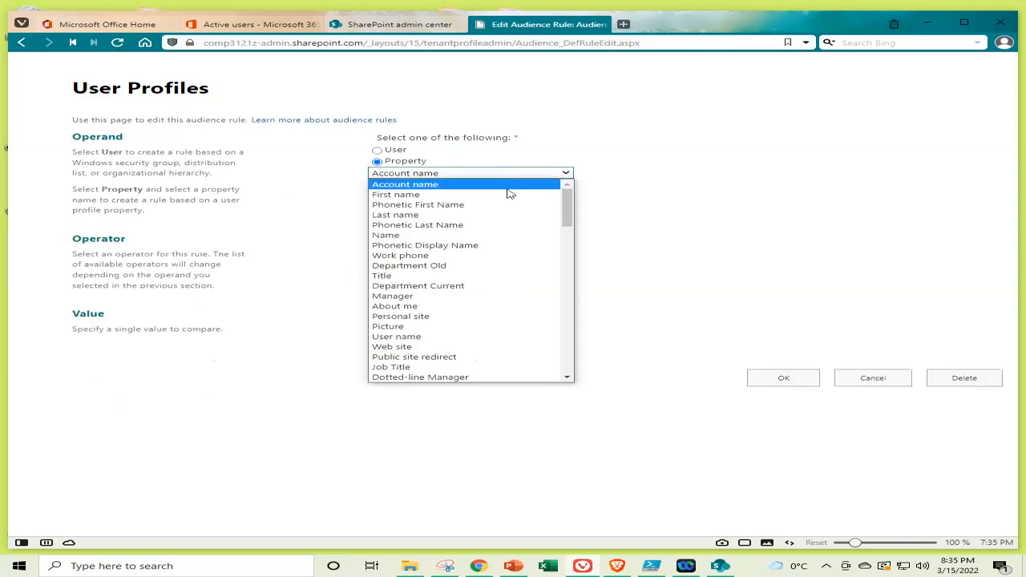
left_click(485, 339)
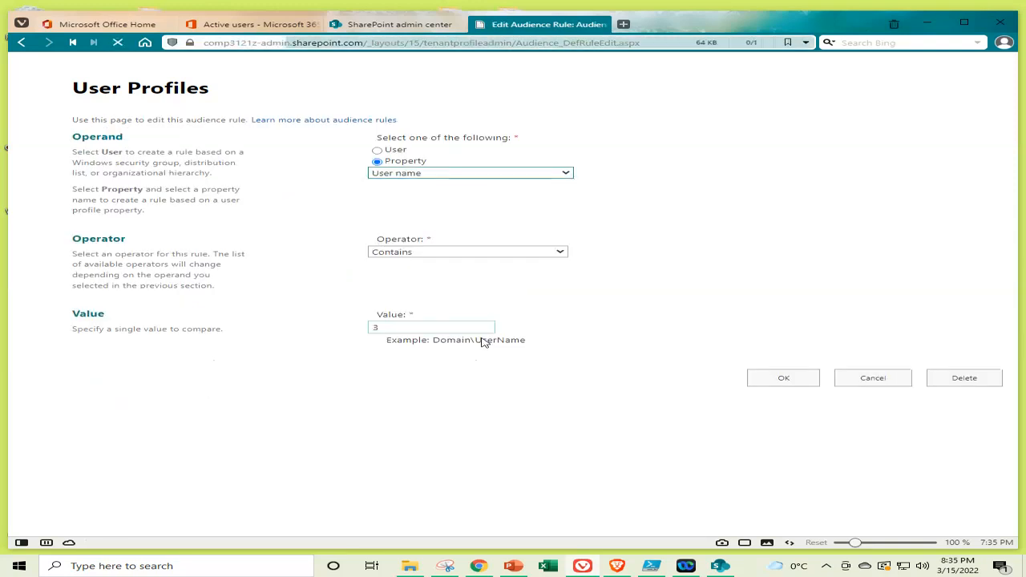
left_click(479, 252)
left_click(472, 274)
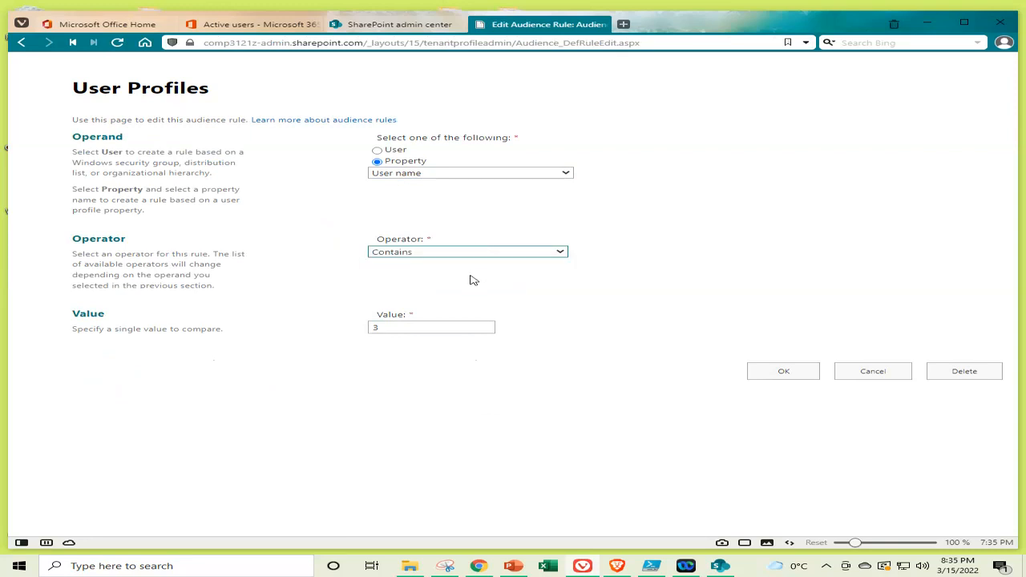
left_click(783, 374)
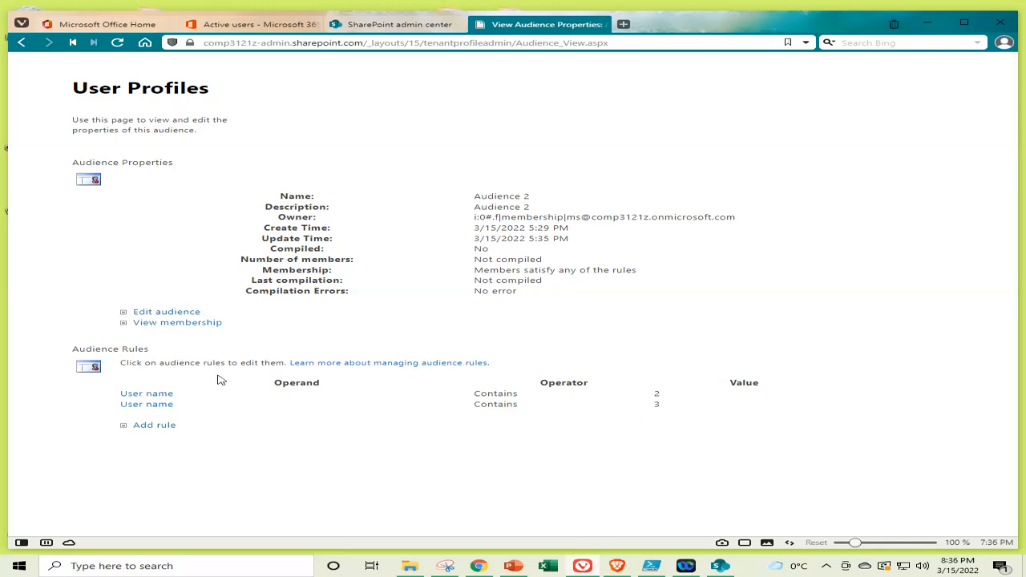
Re-save Audience 2's settings unchanged twice, then maximize the browser window
left_click(170, 312)
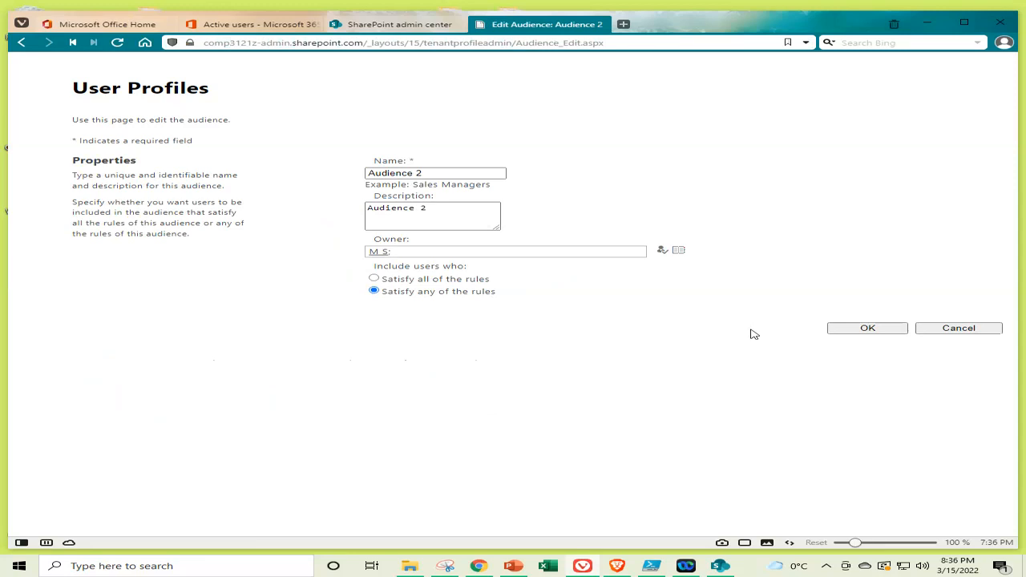
left_click(870, 328)
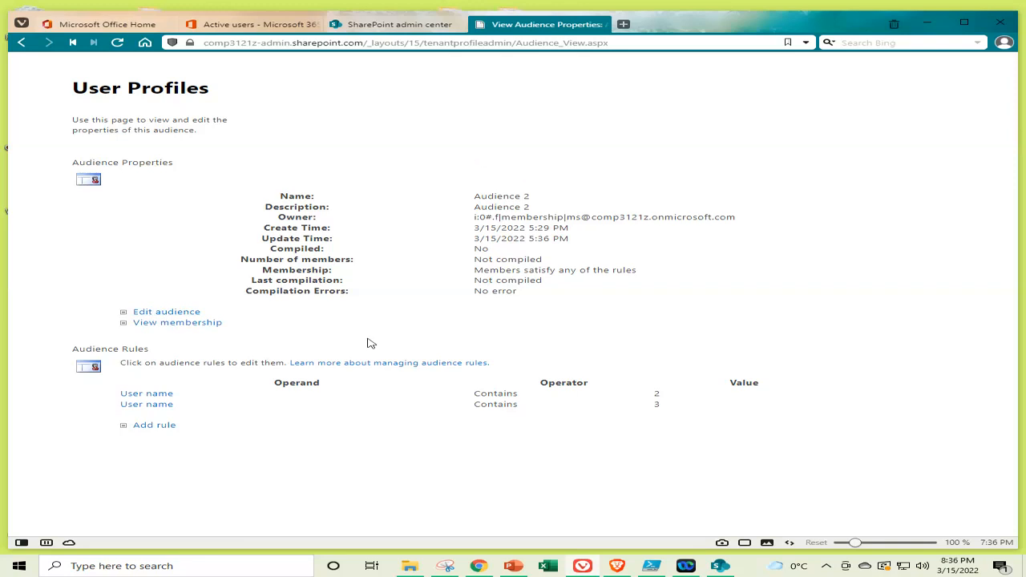
left_click(181, 314)
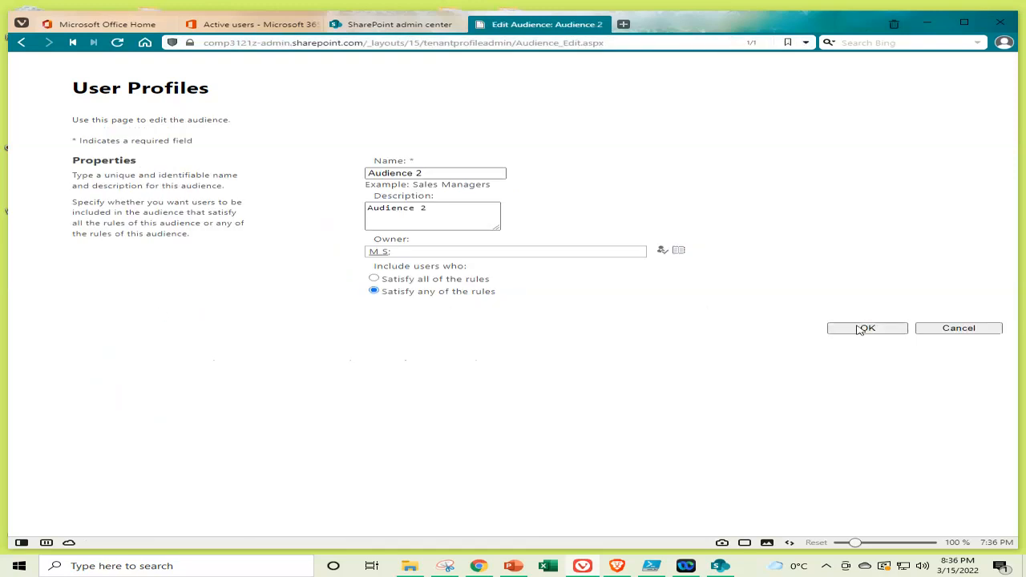
left_click(866, 330)
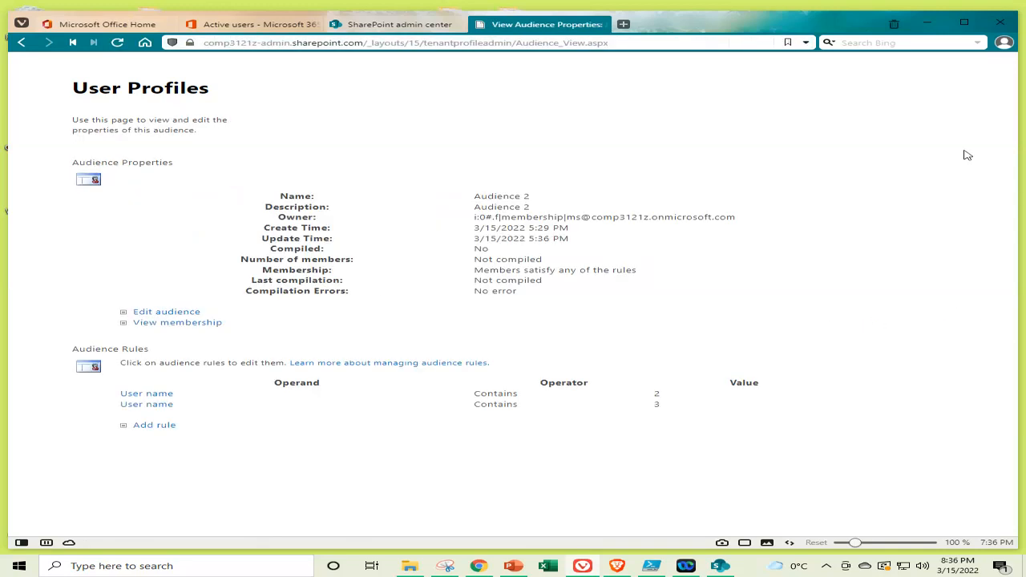
left_click(965, 26)
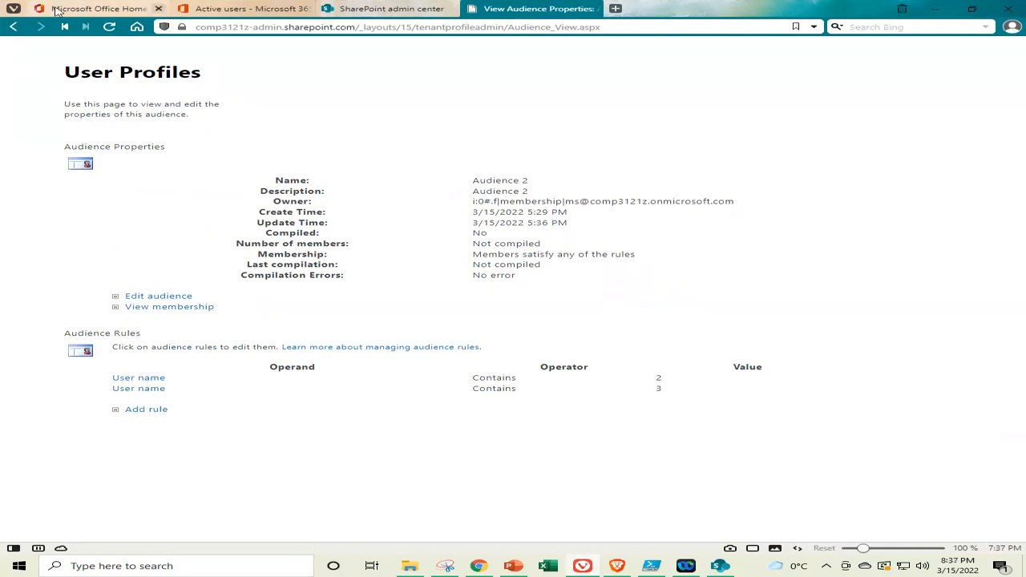
Step back through browser history to the Manage Profile Service page reporting 2 audiences
left_click(14, 29)
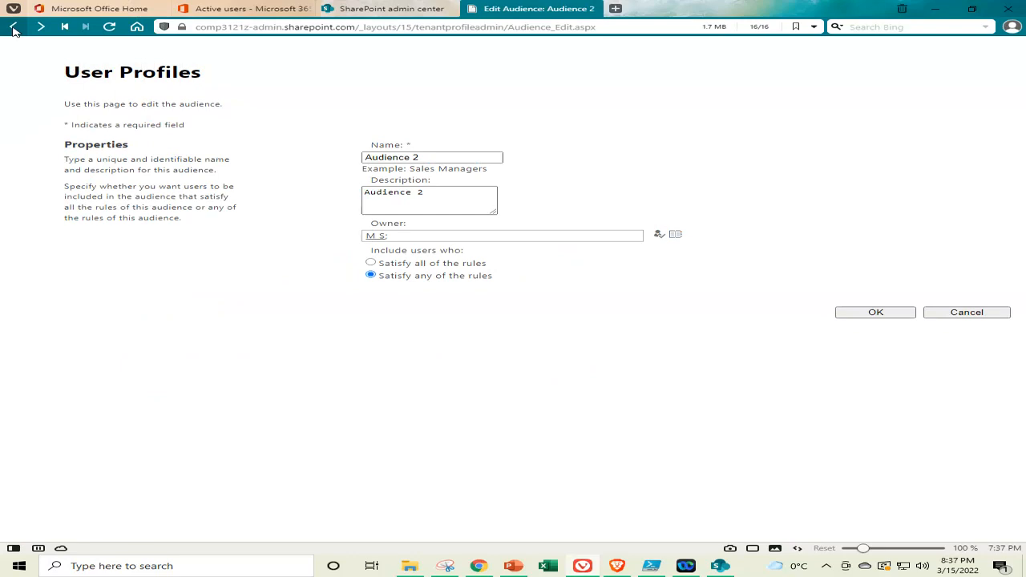
left_click(14, 29)
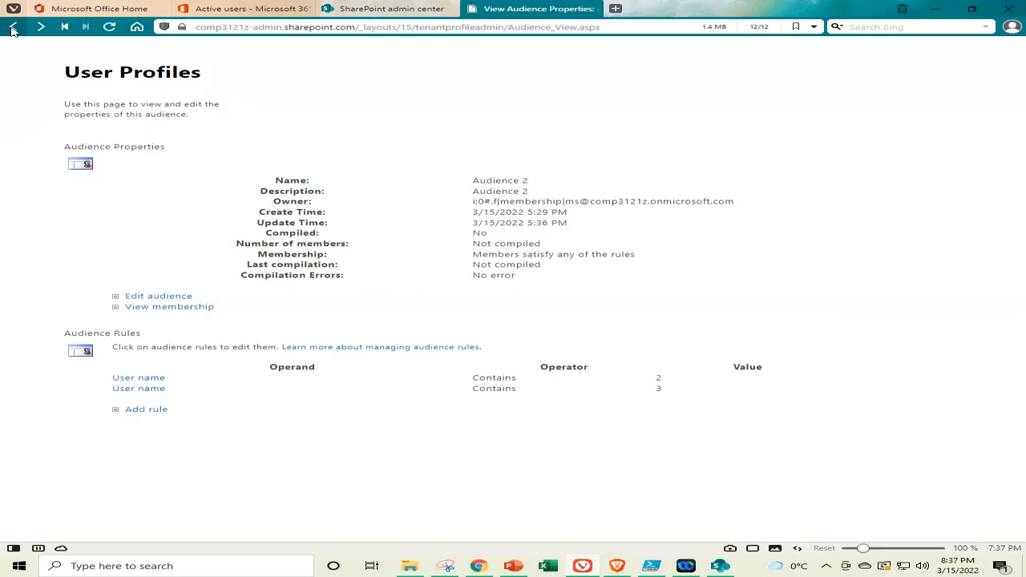
left_click(13, 30)
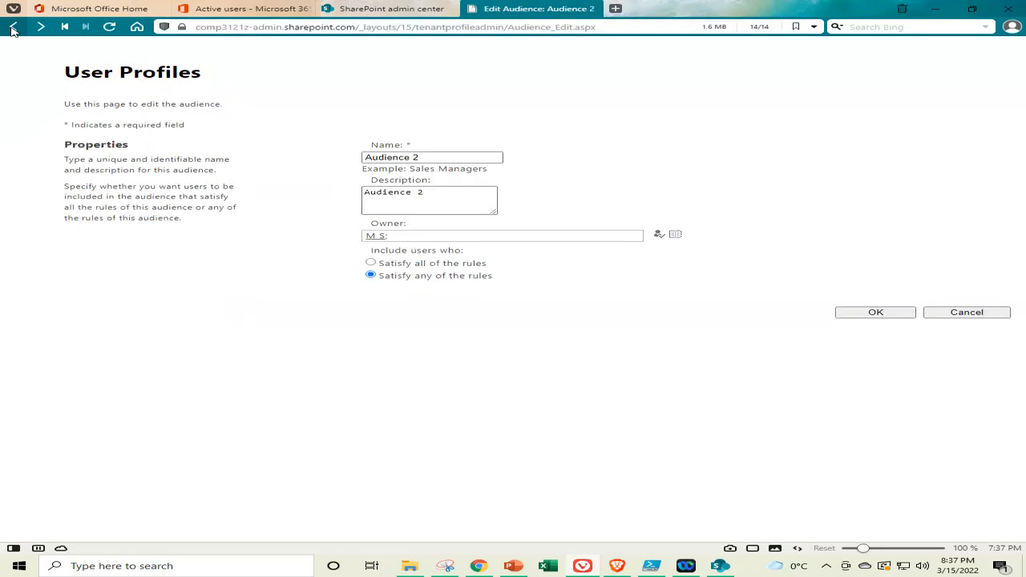
left_click(14, 30)
left_click(14, 29)
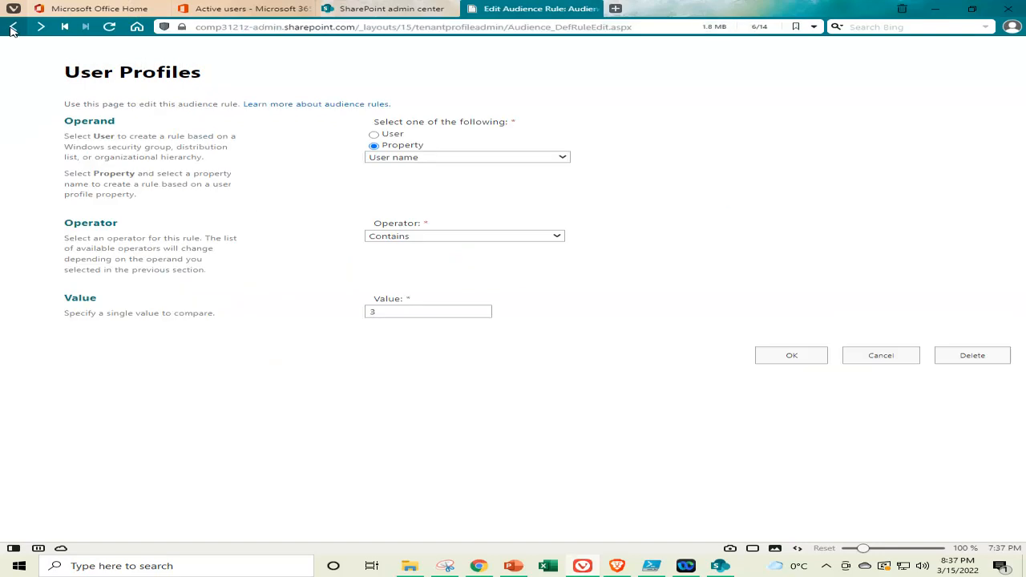
left_click(12, 29)
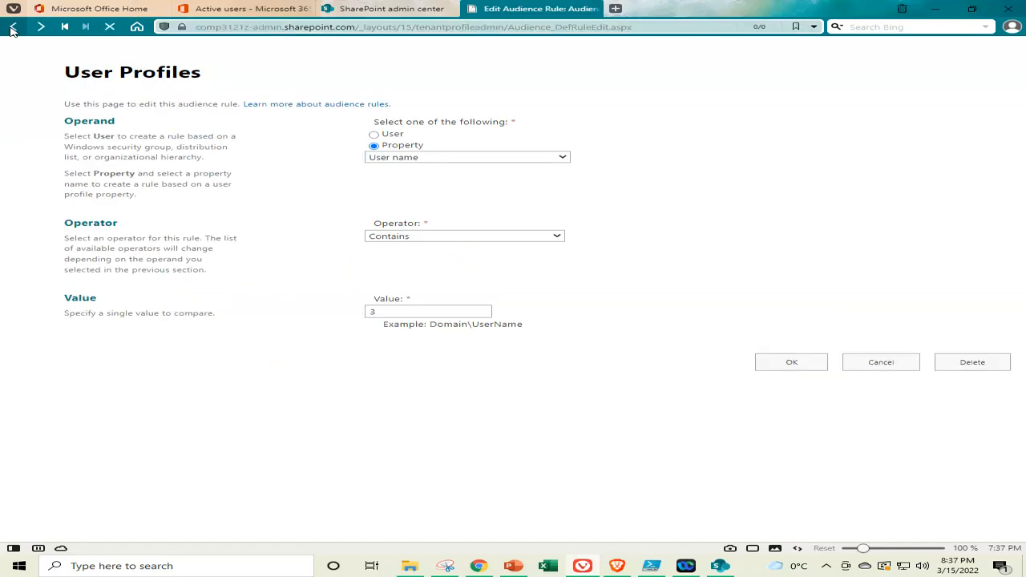
left_click(12, 30)
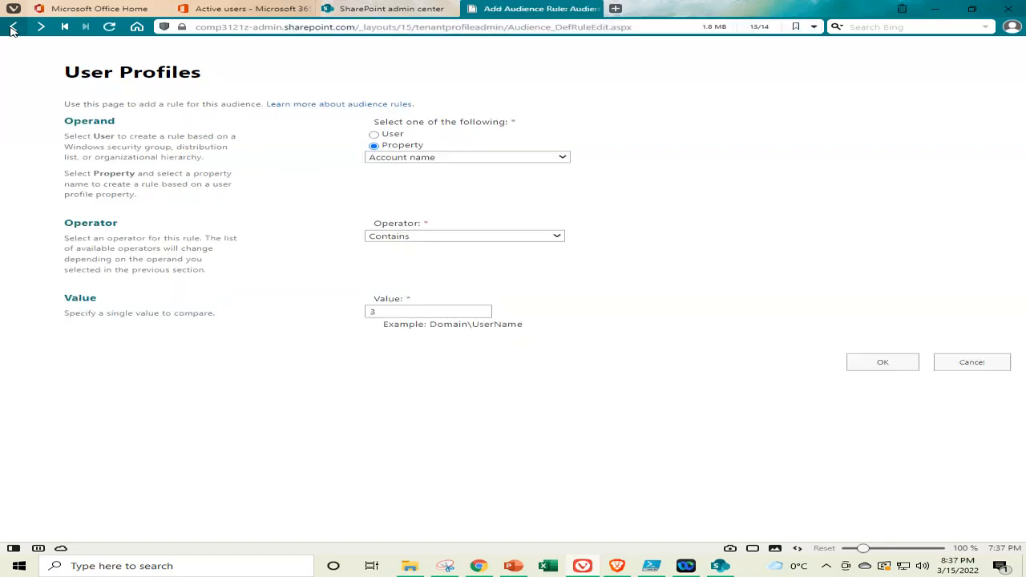
left_click(12, 30)
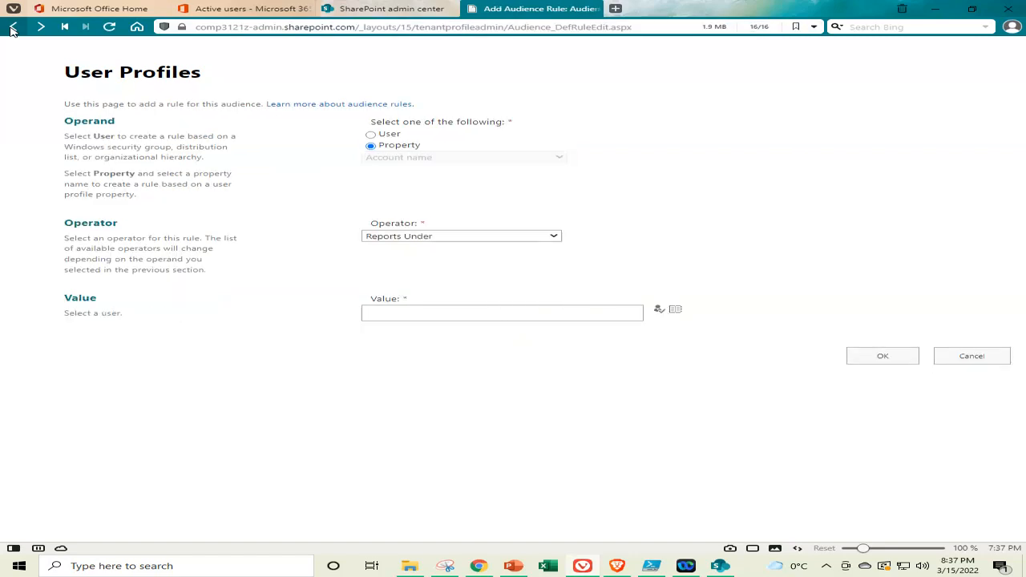
left_click(12, 29)
left_click(12, 29)
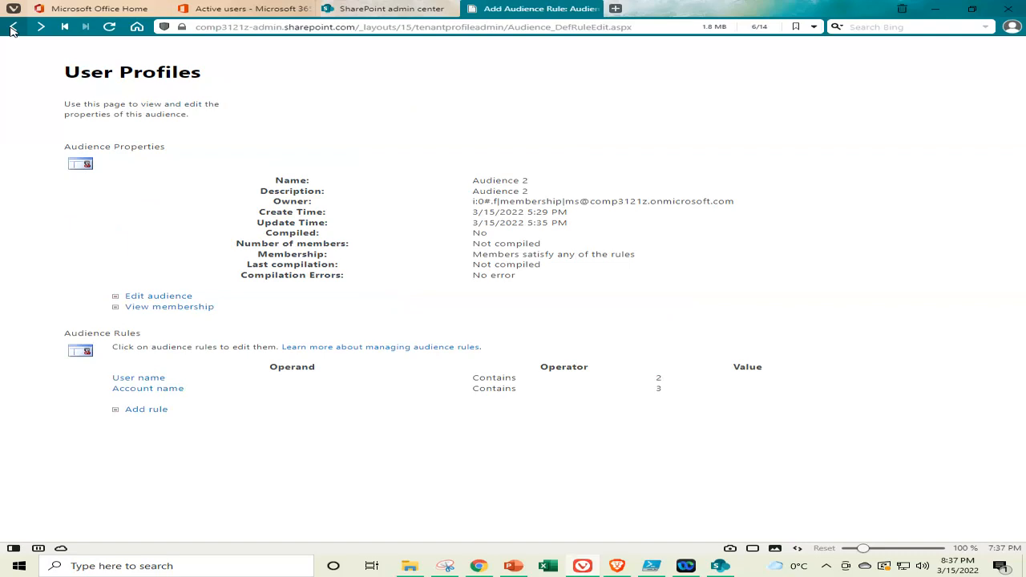
left_click(12, 30)
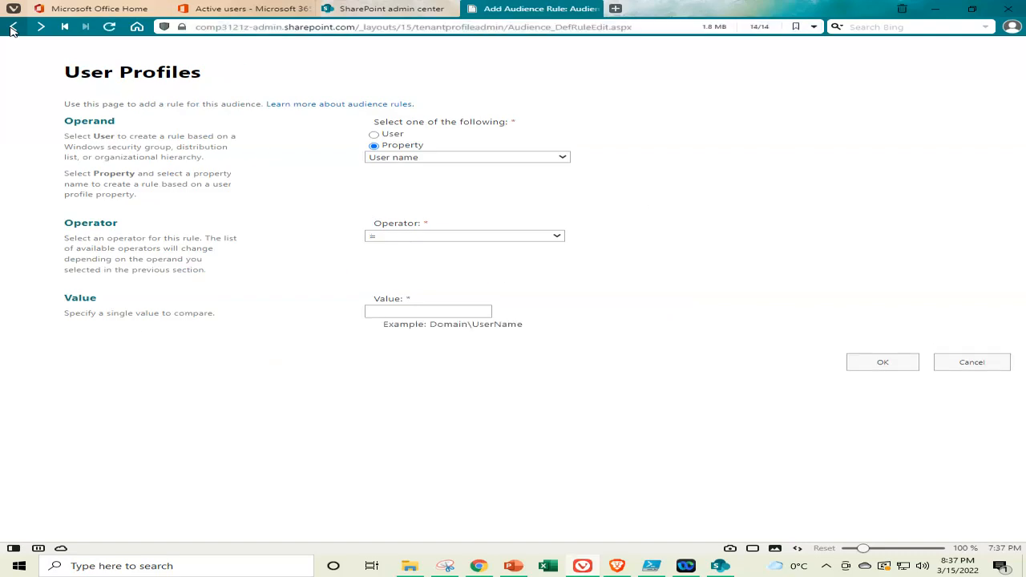
left_click(12, 29)
left_click(12, 29)
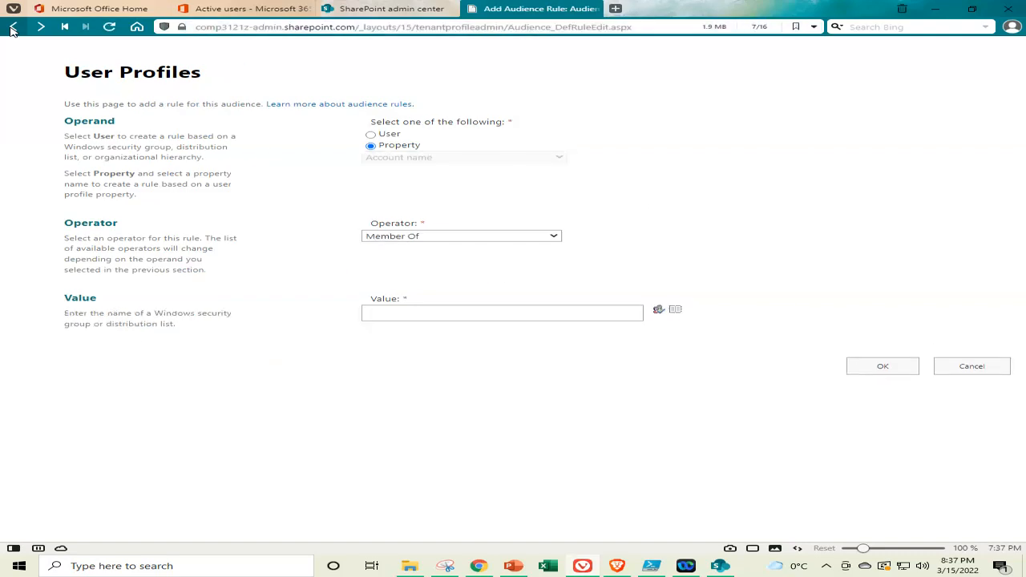
left_click(14, 30)
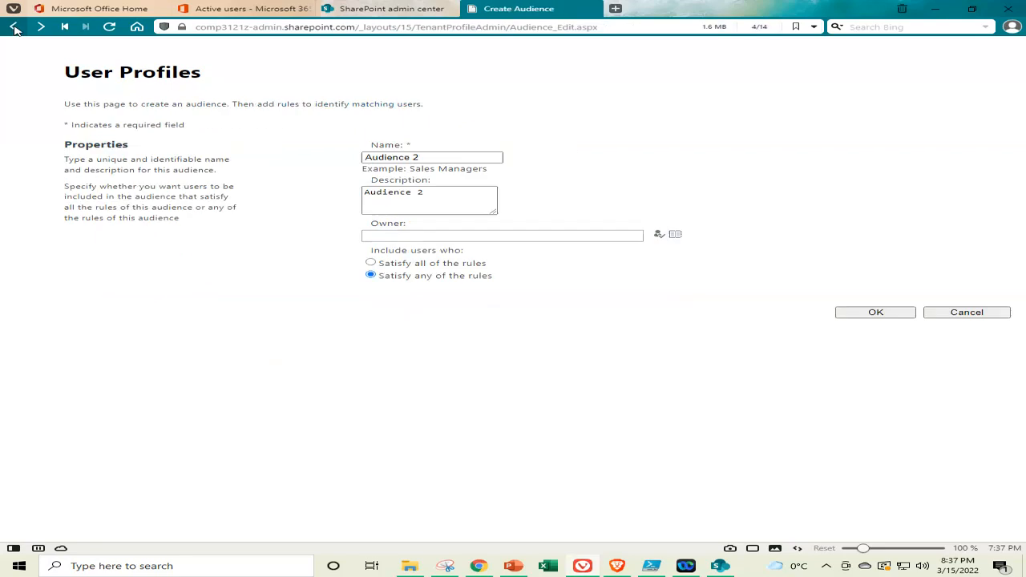
left_click(13, 30)
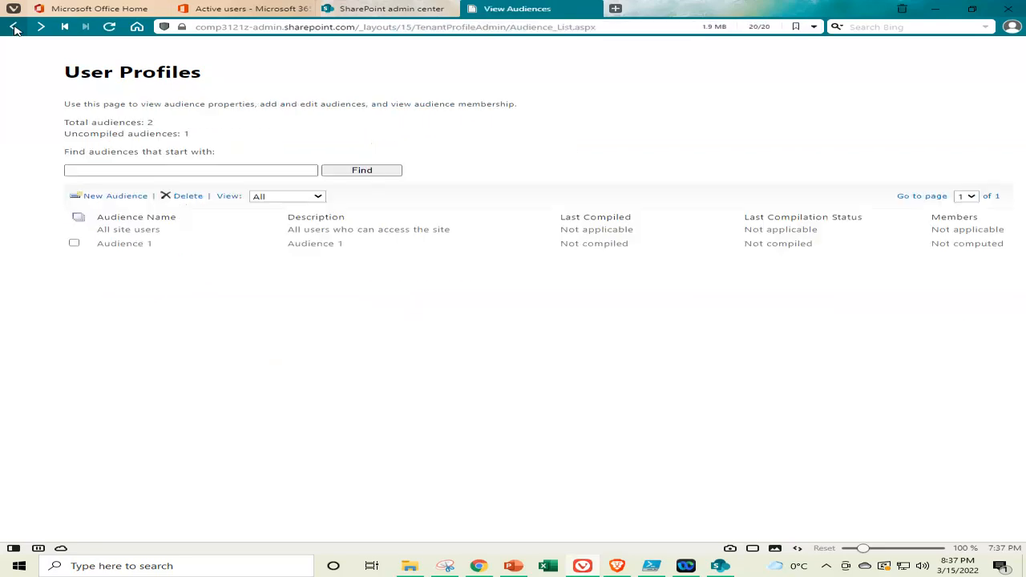
left_click(14, 29)
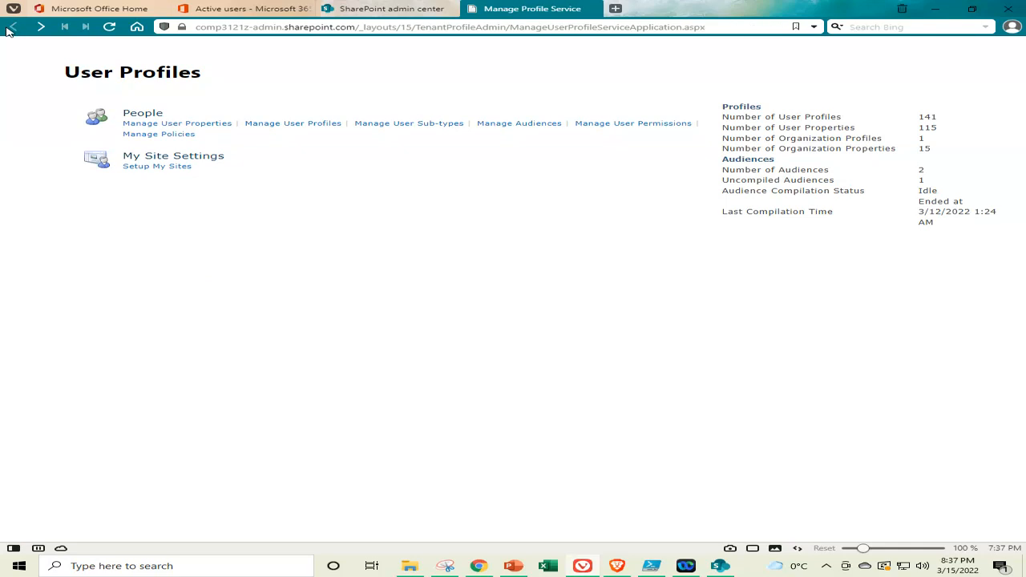
Reload the Manage Profile Service page so it reports 3 audiences, 2 uncompiled
left_click(111, 28)
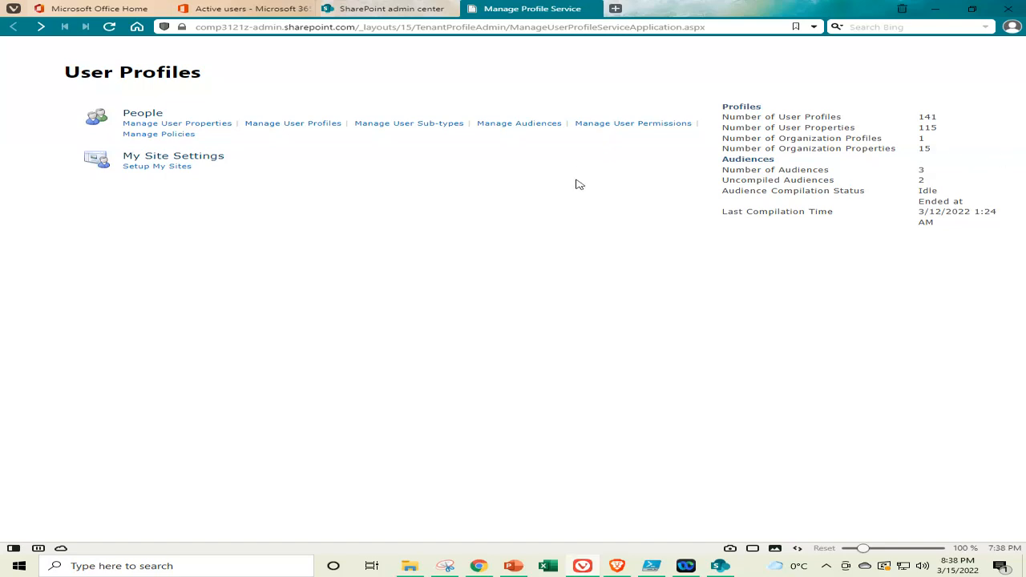
left_click(518, 571)
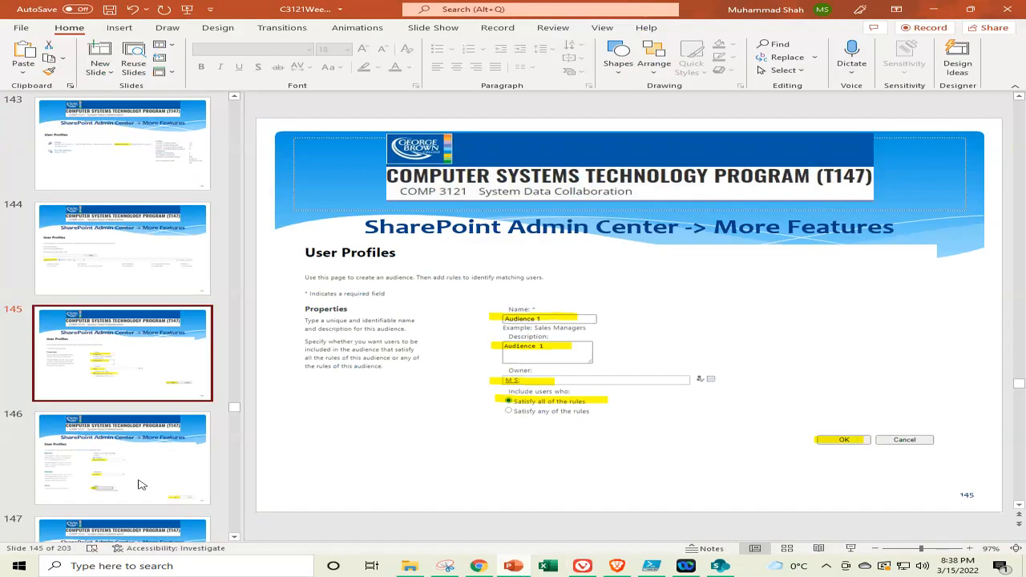
left_click(136, 481)
key("Down")
key("Down")
key("Down")
key("Down")
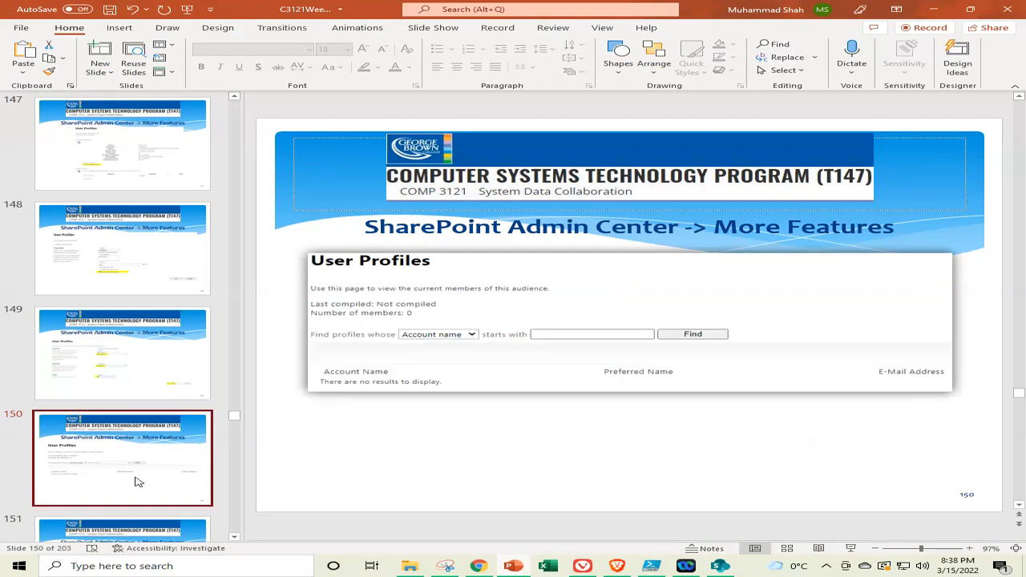
key("Down")
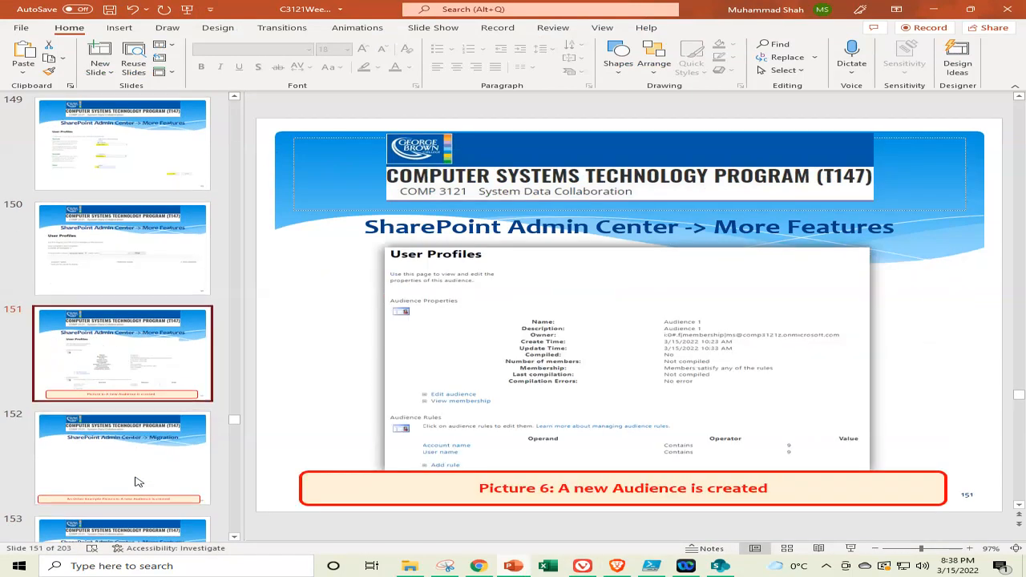
left_click(514, 566)
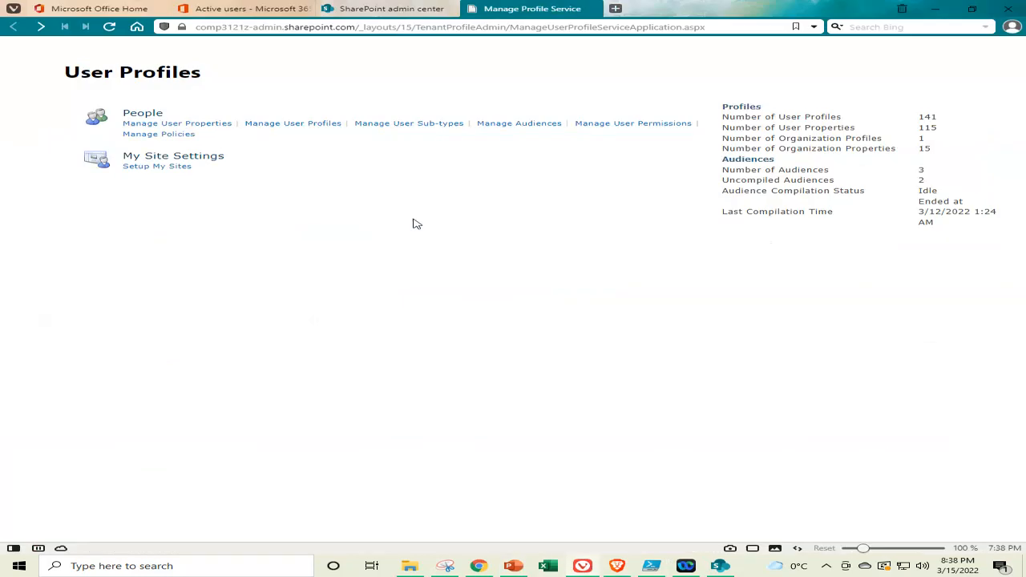
Re-save Audience 2 unchanged through Manage Audiences, Edit and OK
left_click(521, 125)
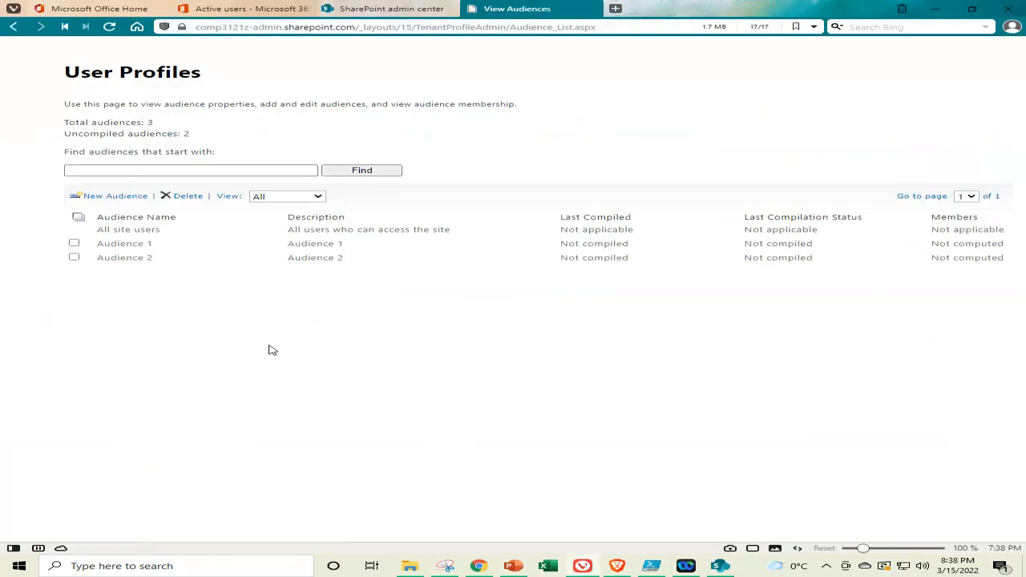
left_click(74, 257)
left_click(271, 258)
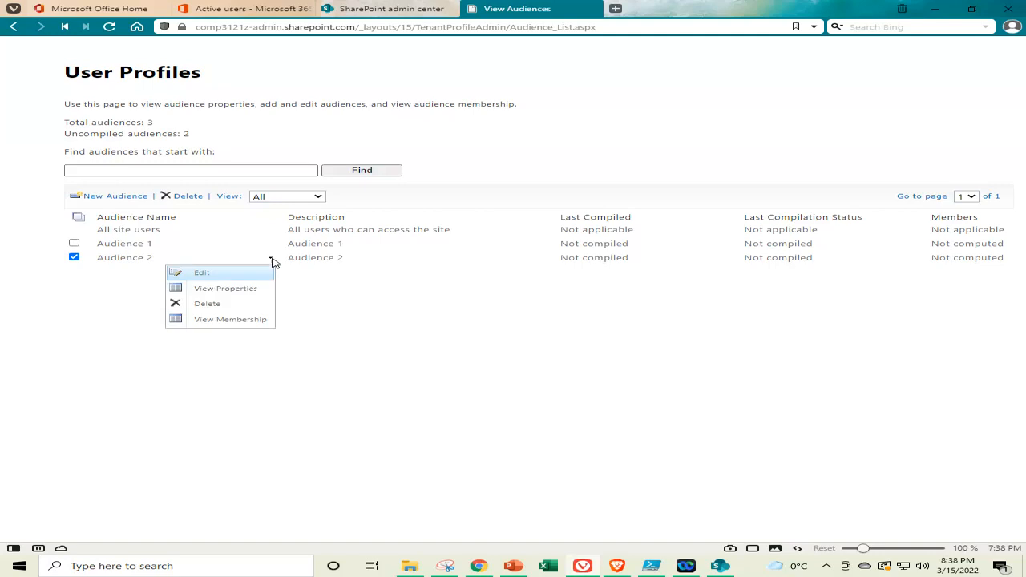
left_click(204, 275)
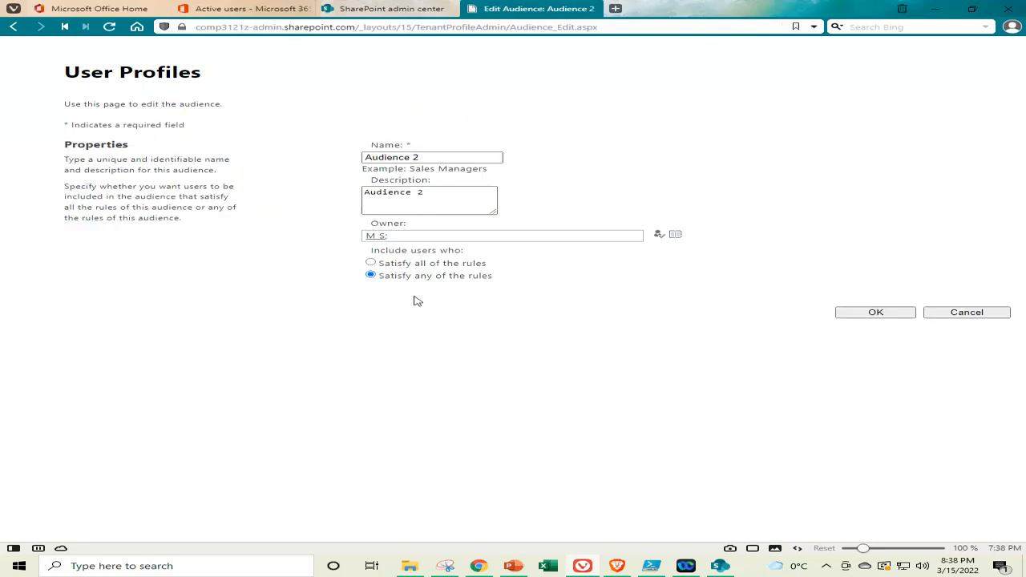
left_click(864, 315)
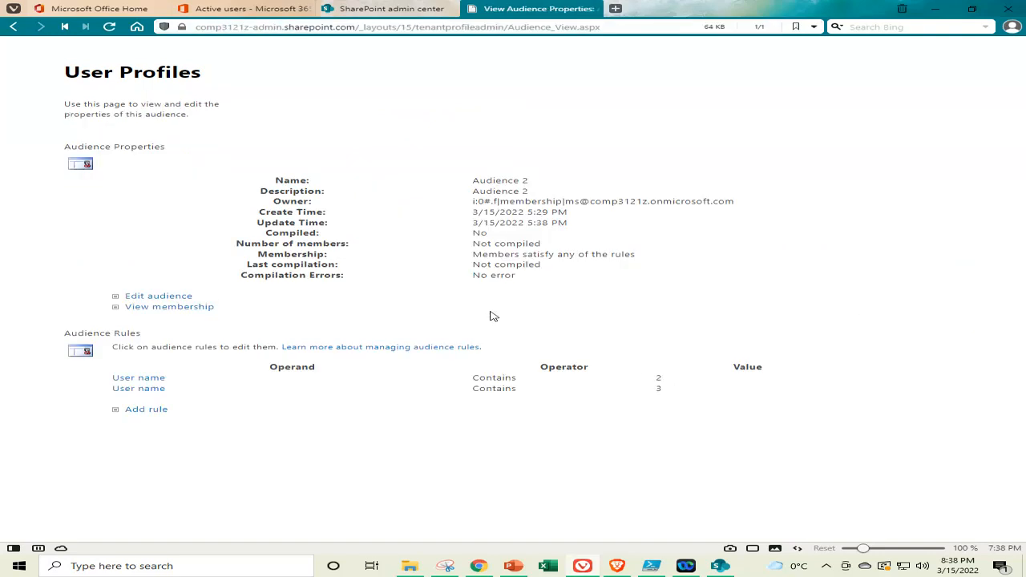
left_click(447, 568)
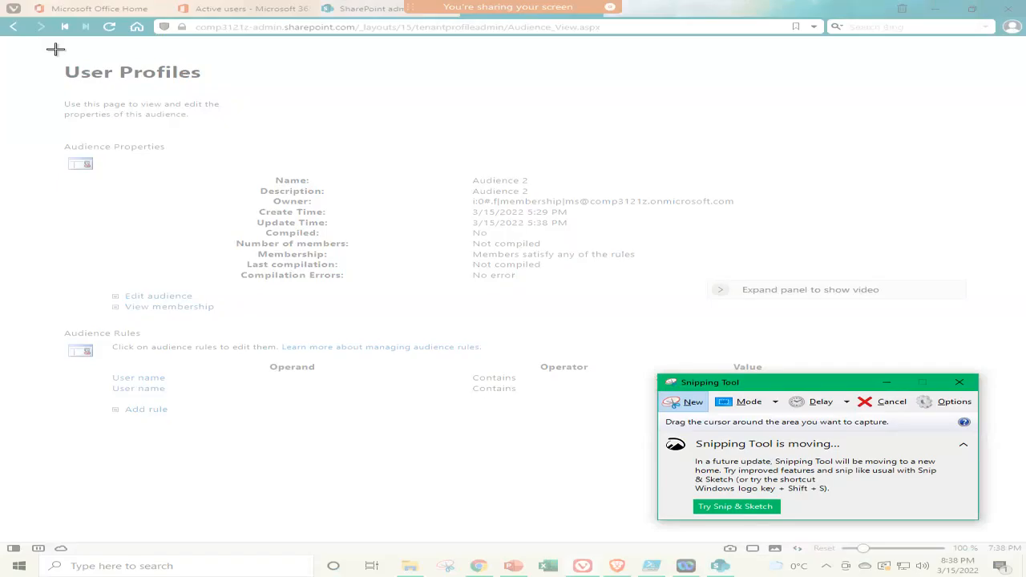
Snip the full Audience 2 properties page, including its two User name rules
left_click_drag(1, 14, 1019, 428)
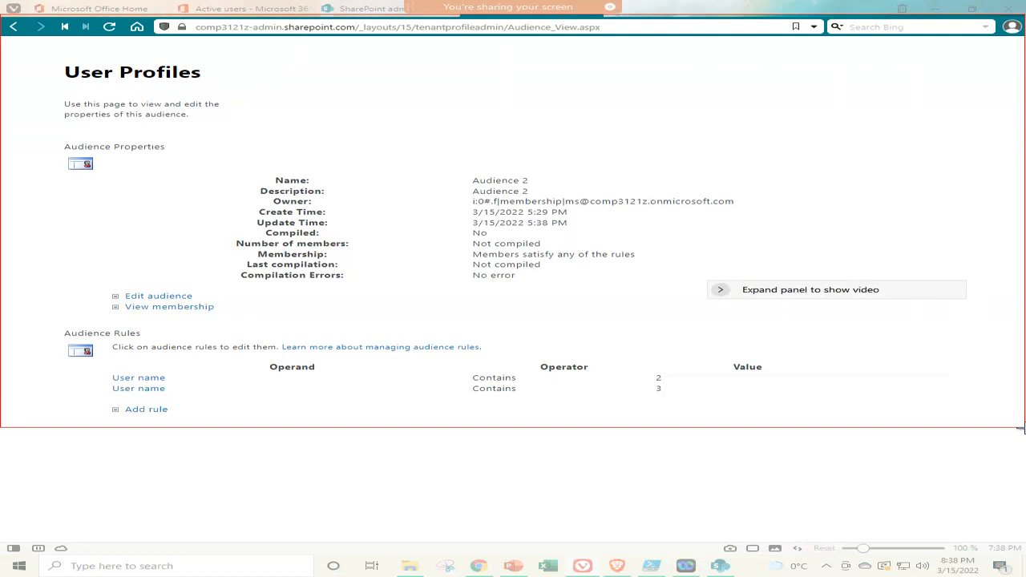
left_click_drag(1020, 429, 1019, 429)
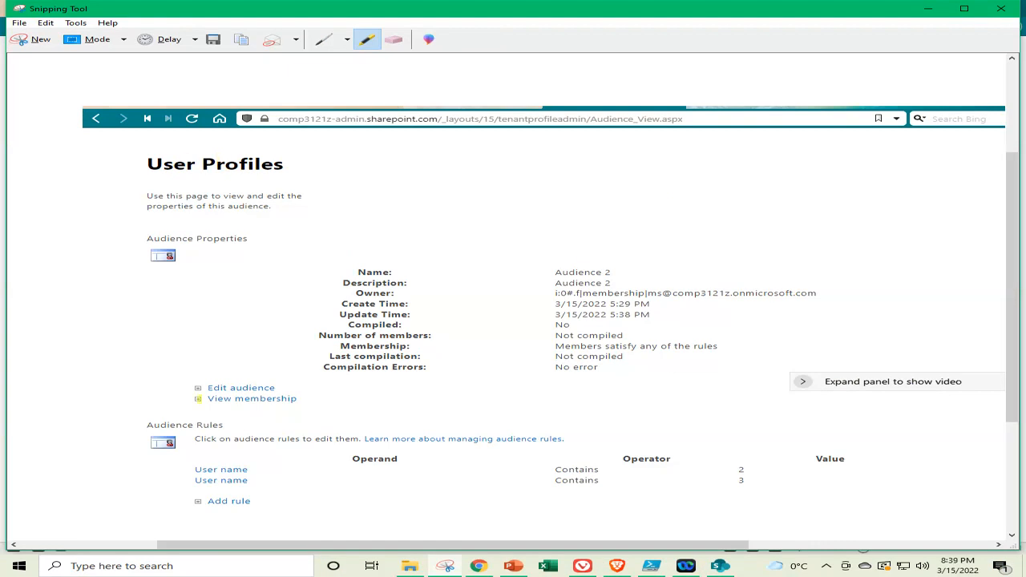
left_click(522, 569)
scroll(157, 302, "down", 4)
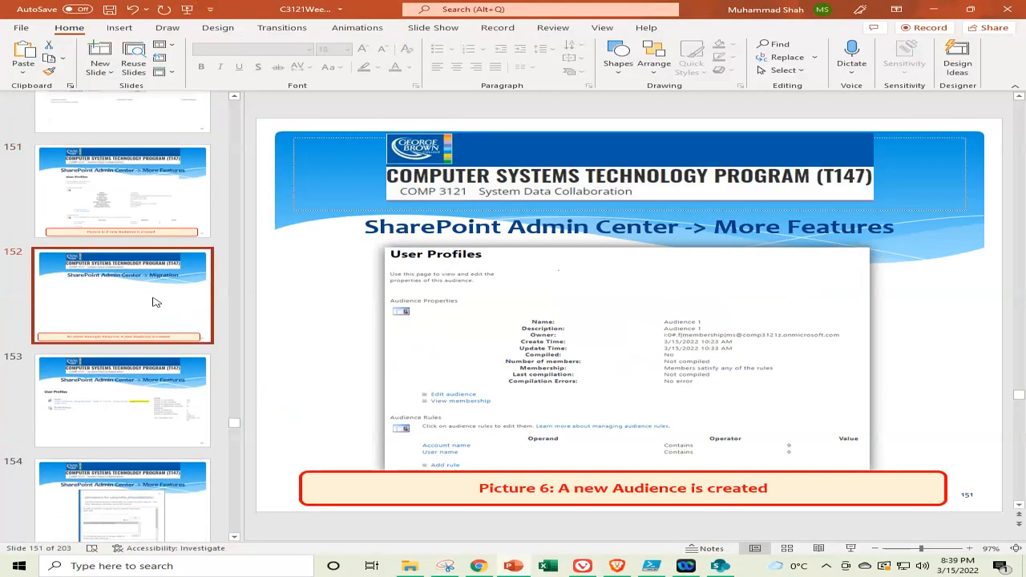
Paste the Audience 2 screenshot into the empty content area of slide 152
left_click(156, 302)
left_click(582, 246)
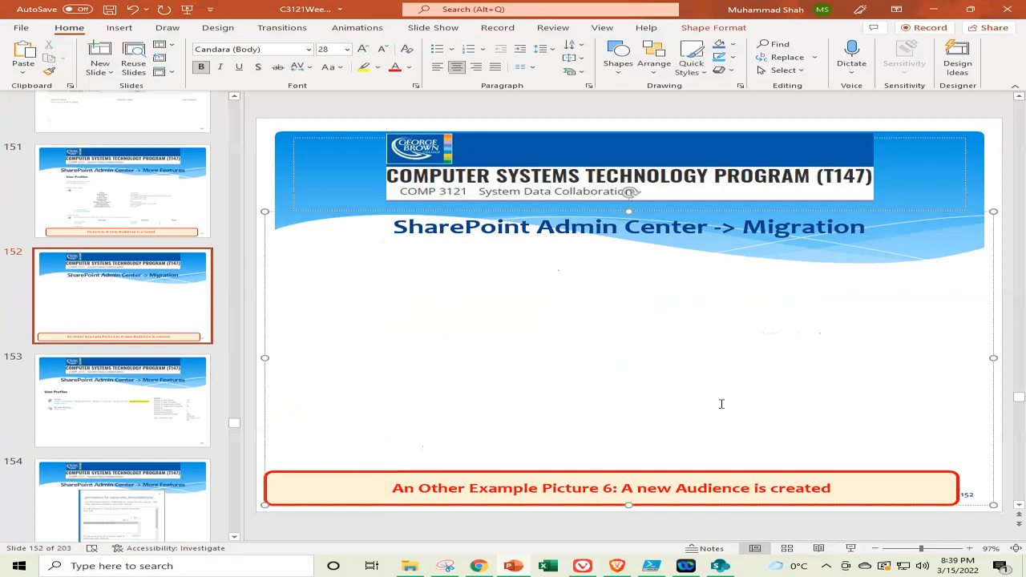
key("ctrl+v")
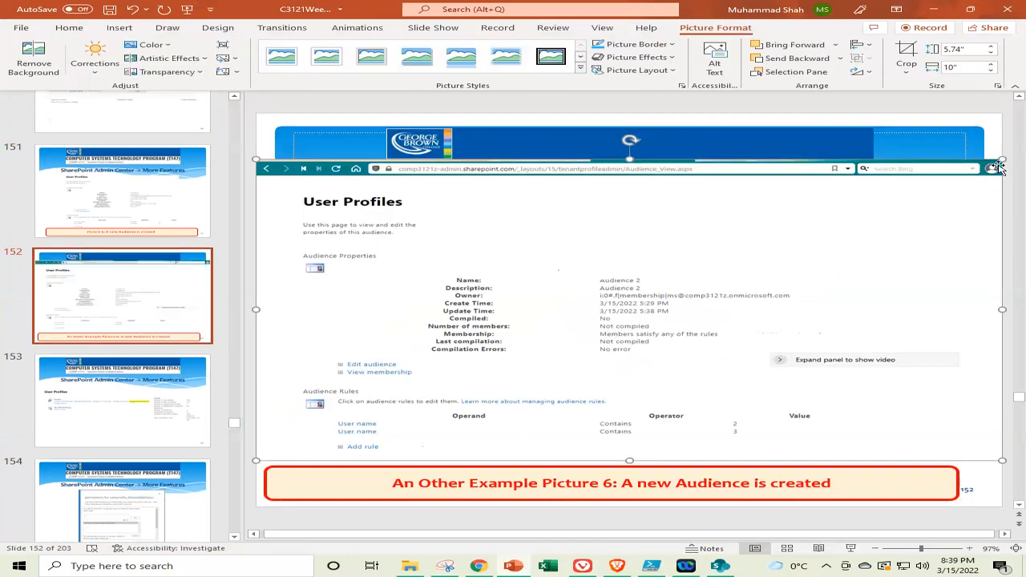
Resize and centre the screenshot to 3.84" by 6.69" under the title, and apply a picture style
left_click_drag(1002, 157, 717, 275)
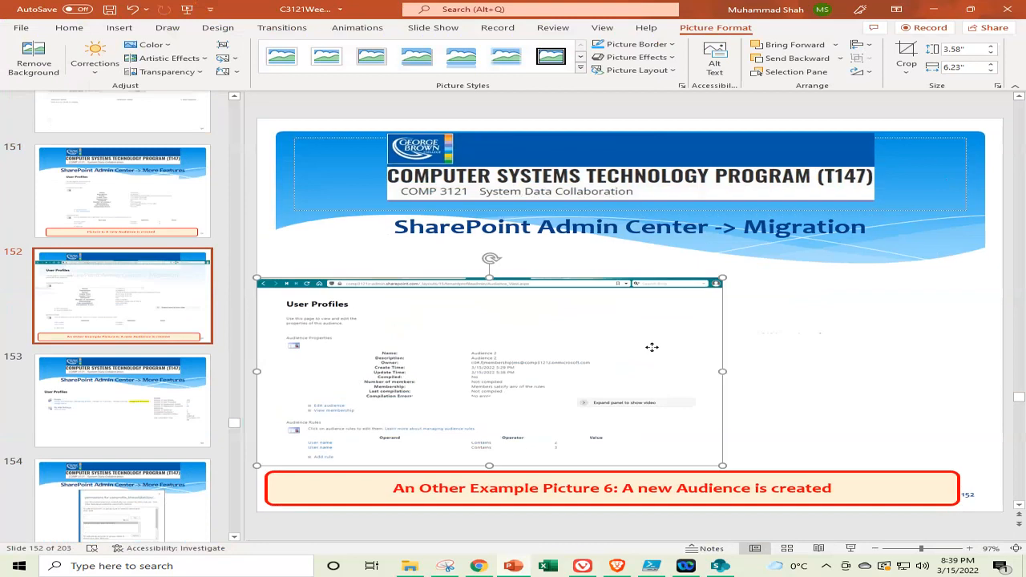
left_click_drag(653, 348, 724, 317)
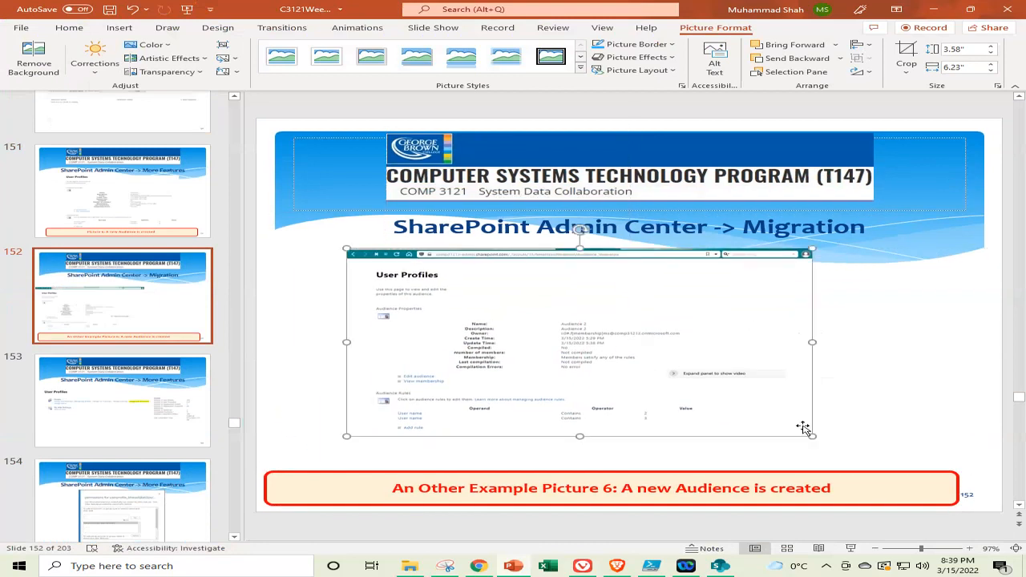
left_click_drag(812, 436, 846, 450)
right_click(694, 424)
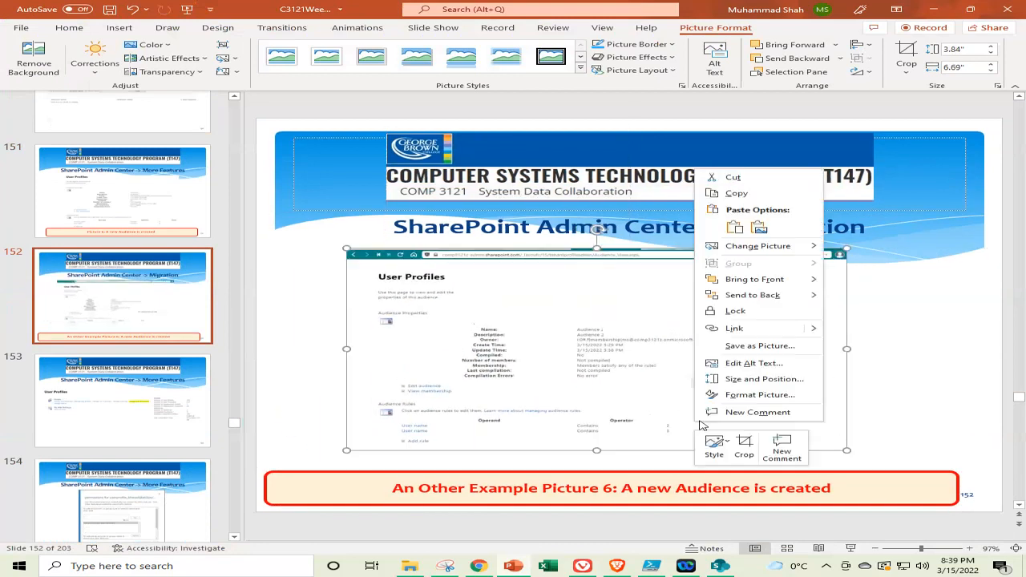
left_click(712, 443)
left_click(804, 407)
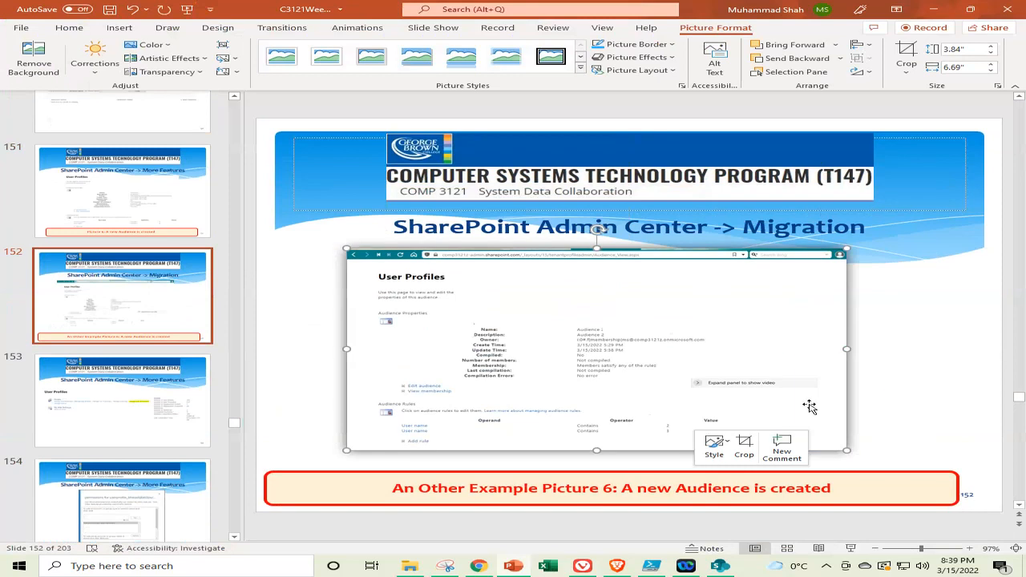
left_click(888, 348)
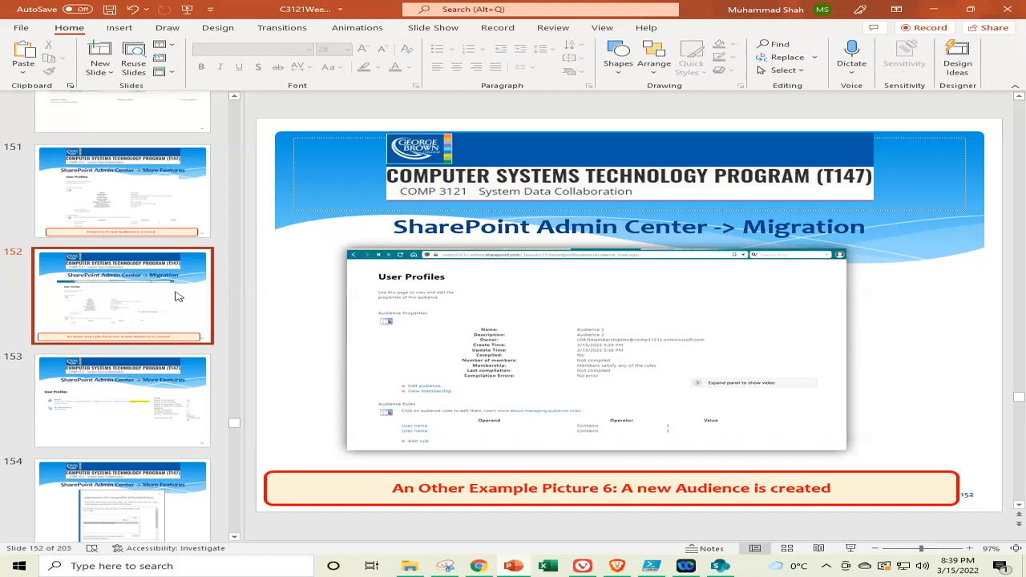
scroll(176, 292, "down", 3)
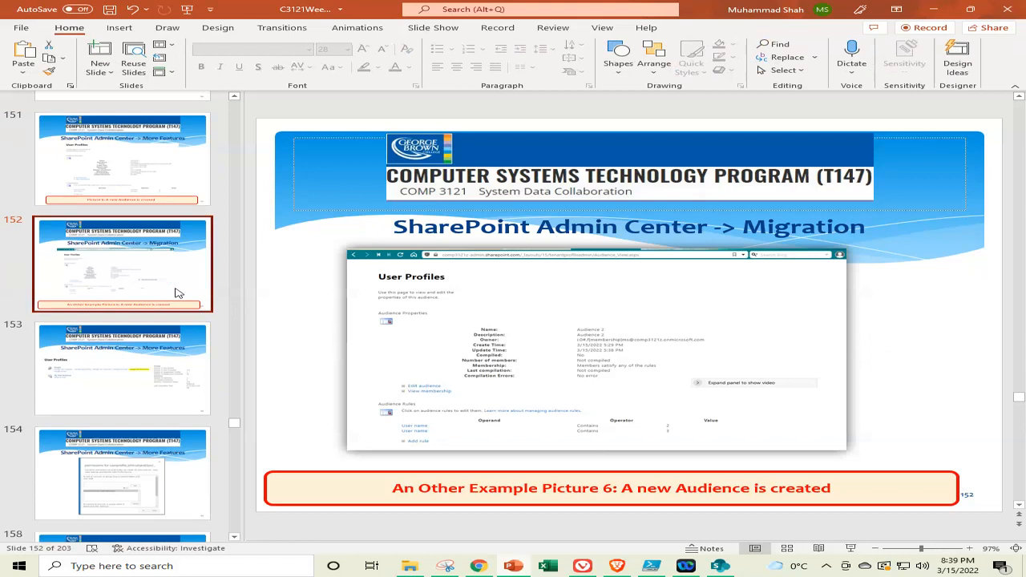
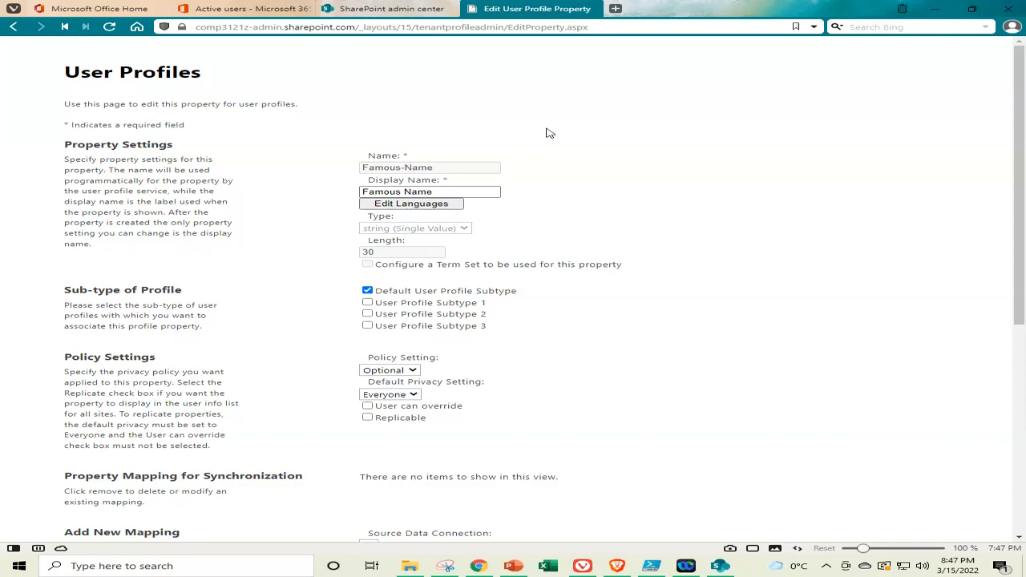
Return to Manage Profile Service, open Setup My Sites, and leave People as the people search scope
left_click(13, 27)
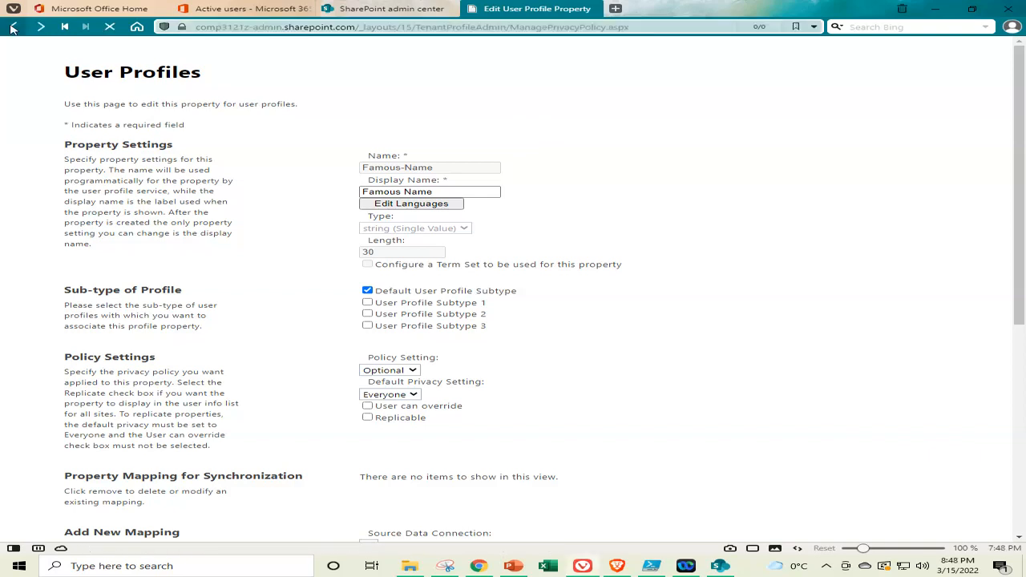
left_click(12, 28)
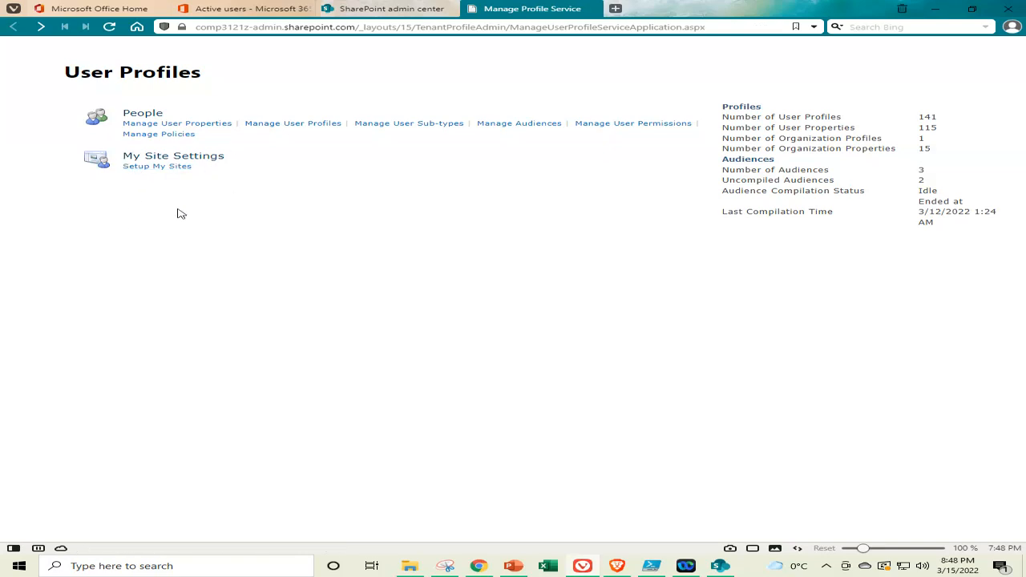
left_click(165, 170)
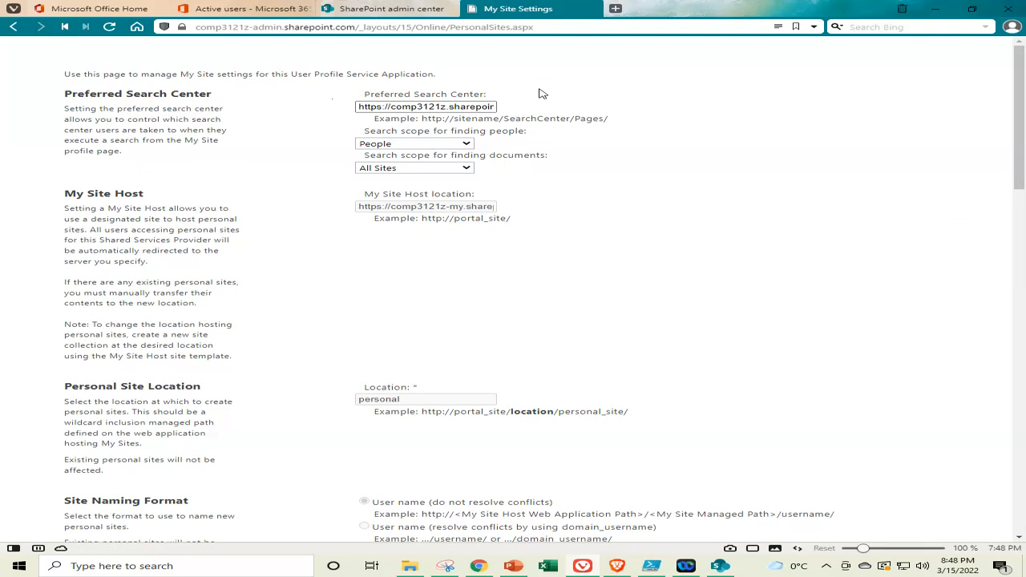
left_click(466, 144)
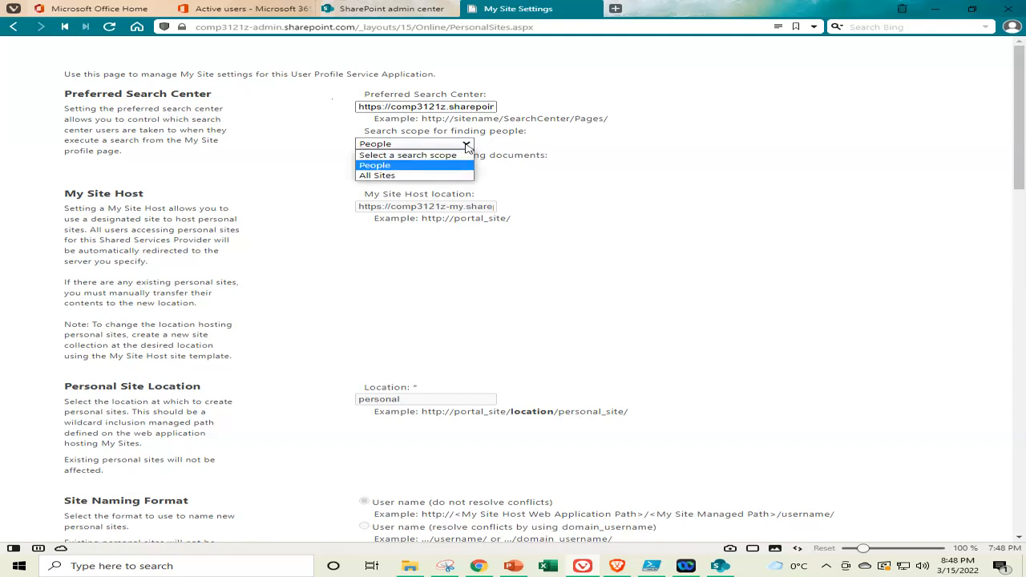
left_click(467, 146)
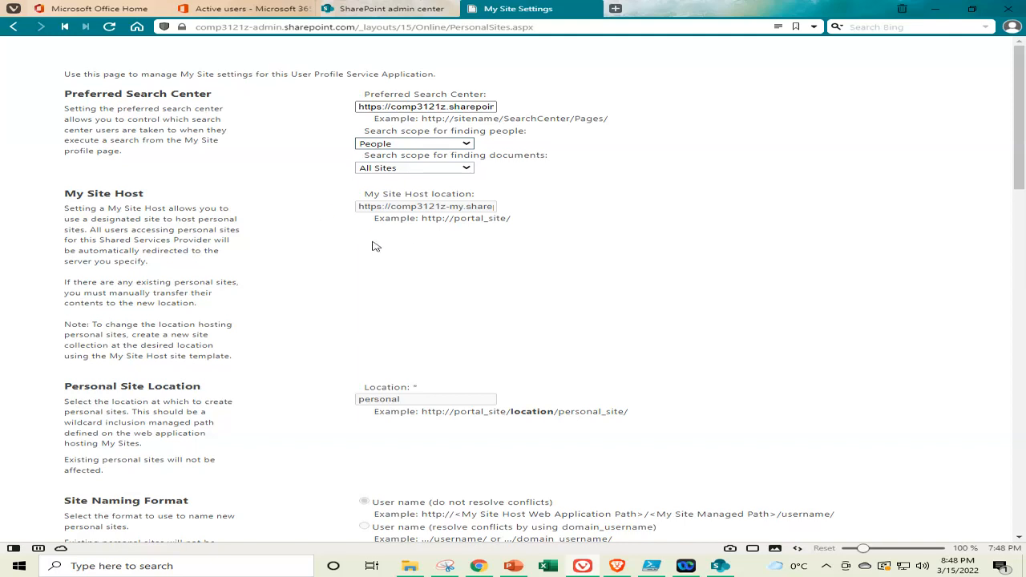
double_click(417, 206)
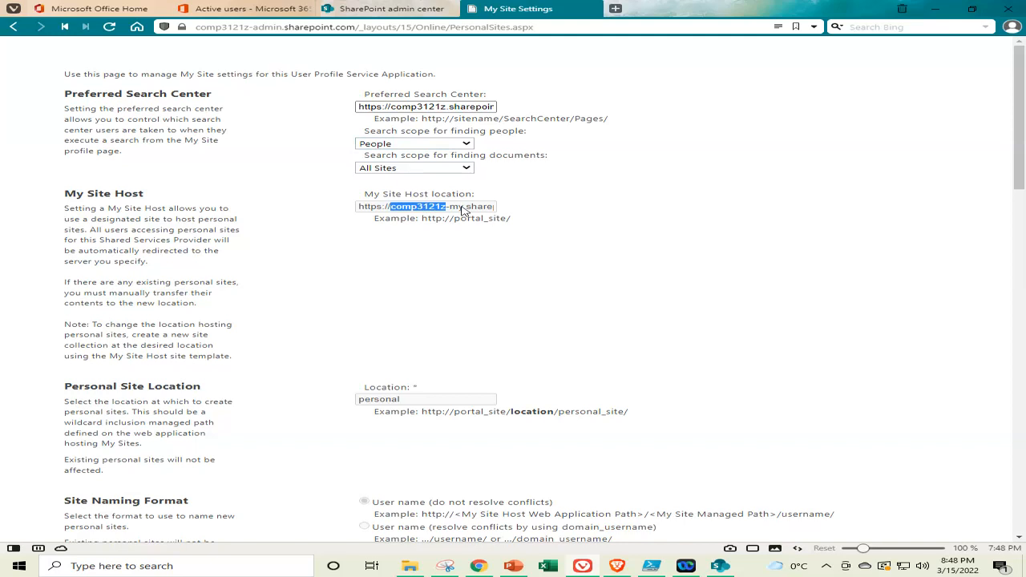
left_click(461, 208)
triple_click(463, 208)
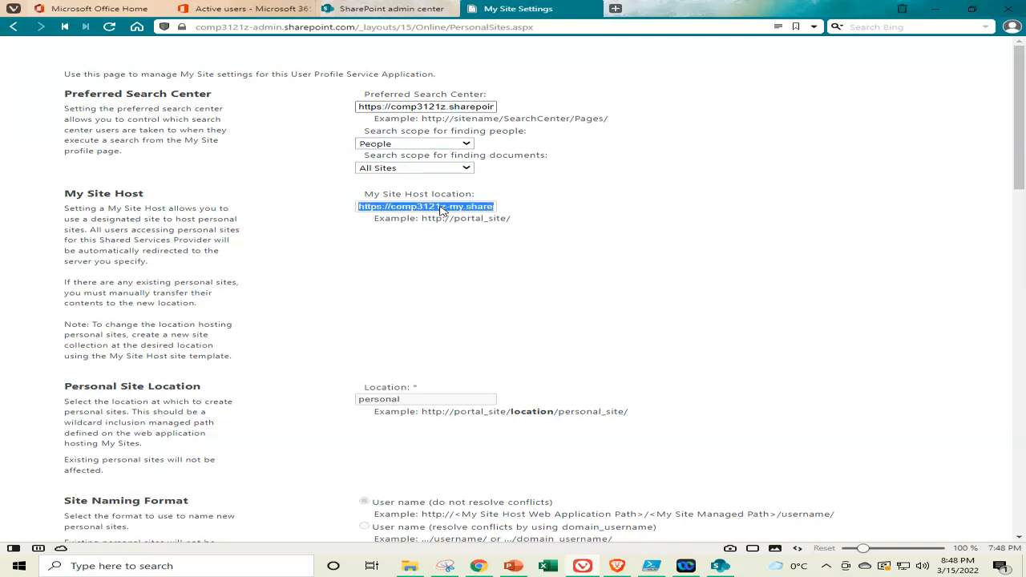
scroll(456, 209, "down", 15)
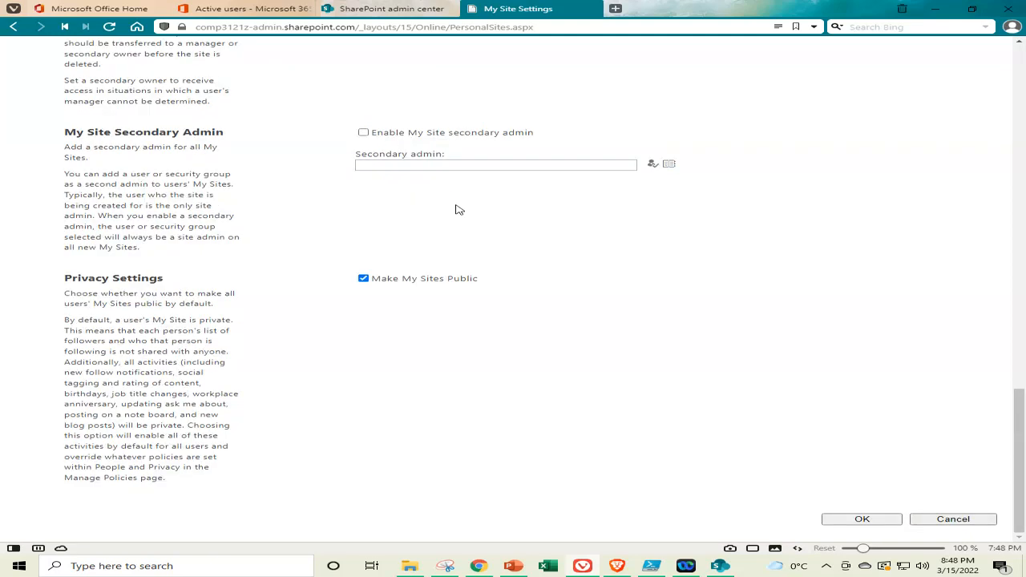
scroll(458, 209, "up", 15)
left_click(549, 215)
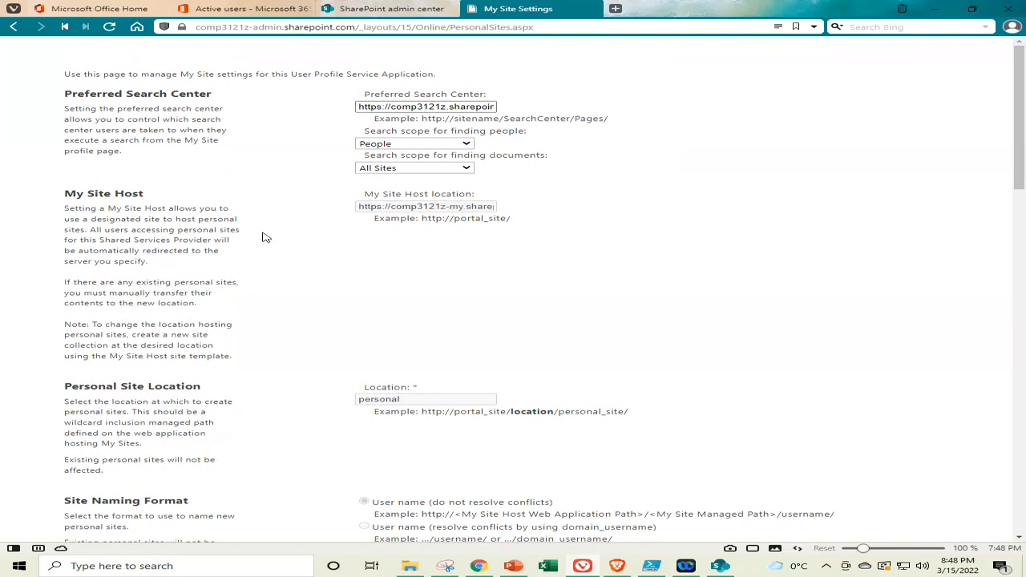
scroll(271, 235, "down", 2)
scroll(271, 235, "down", 1)
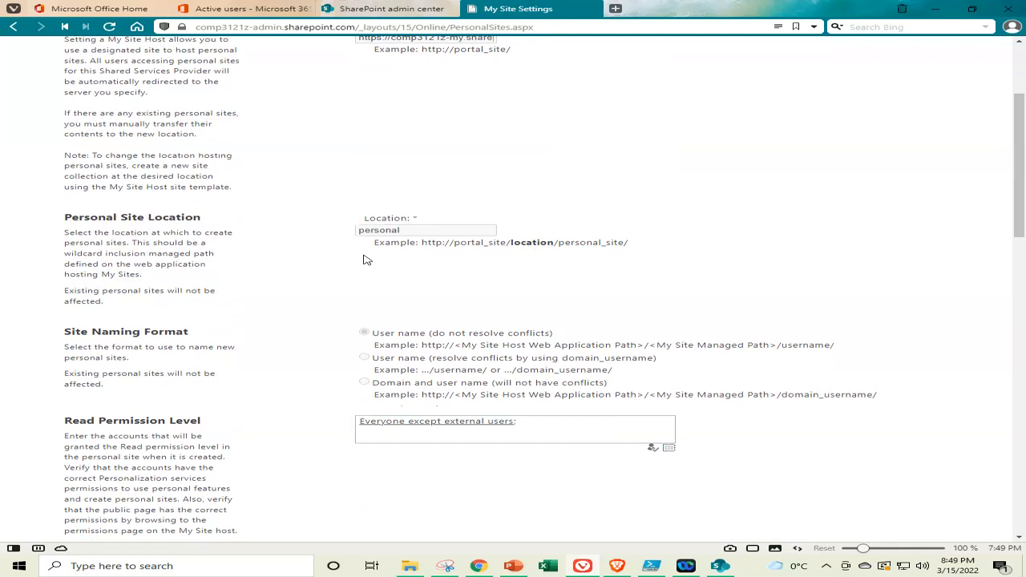
scroll(361, 265, "down", 2)
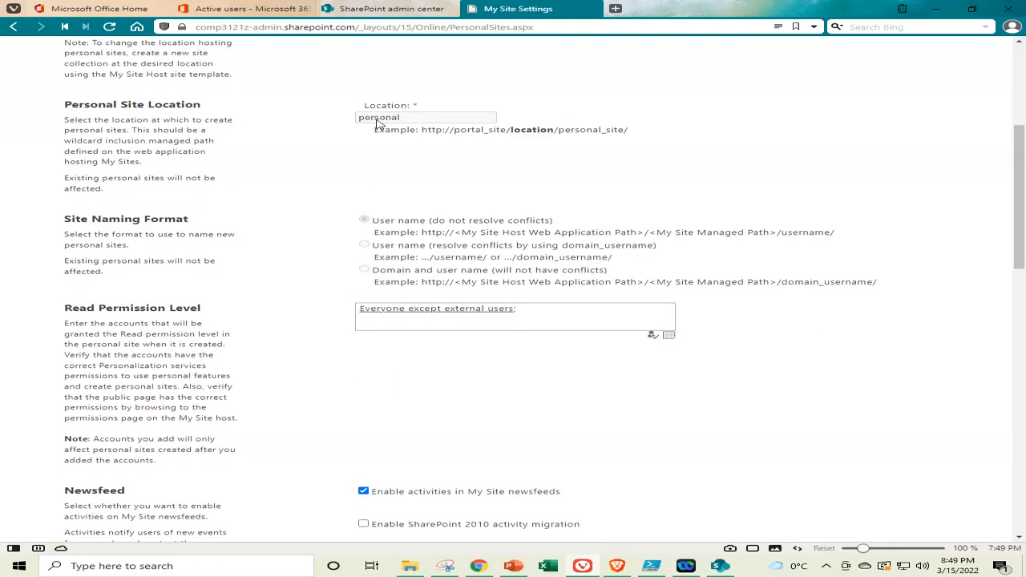
double_click(378, 120)
left_click(425, 120)
scroll(319, 164, "down", 1)
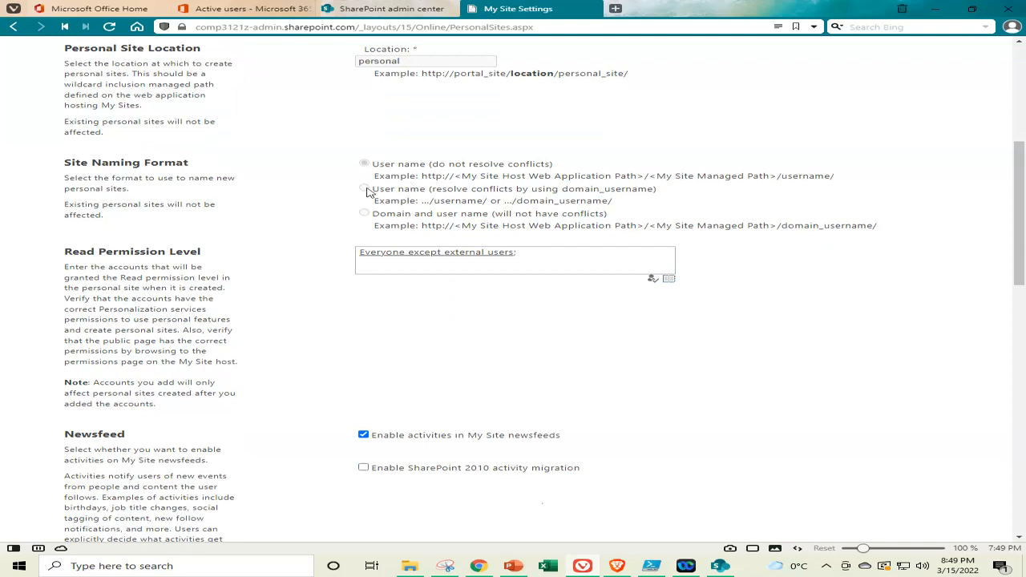
scroll(309, 213, "down", 2)
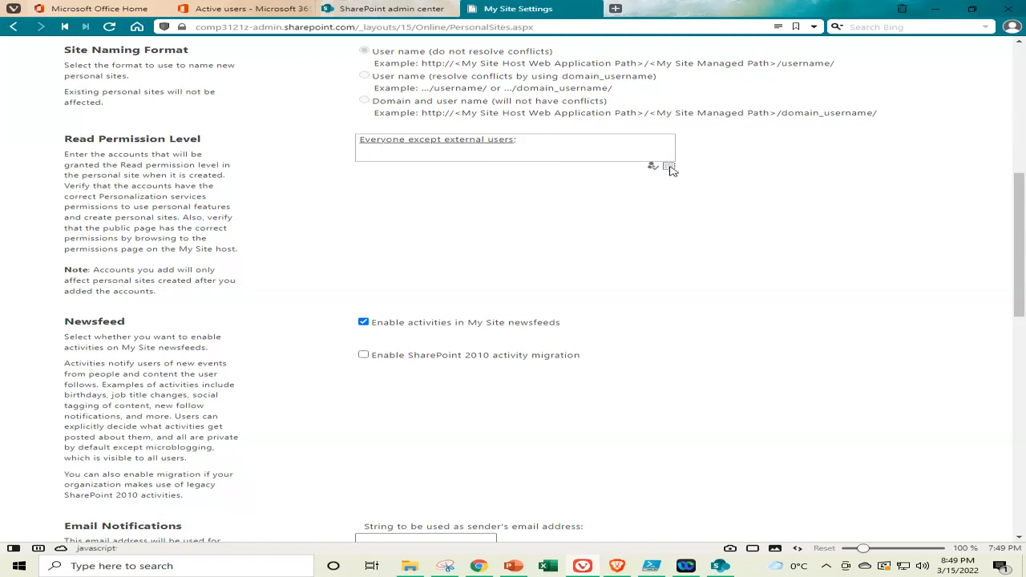
left_click(669, 168)
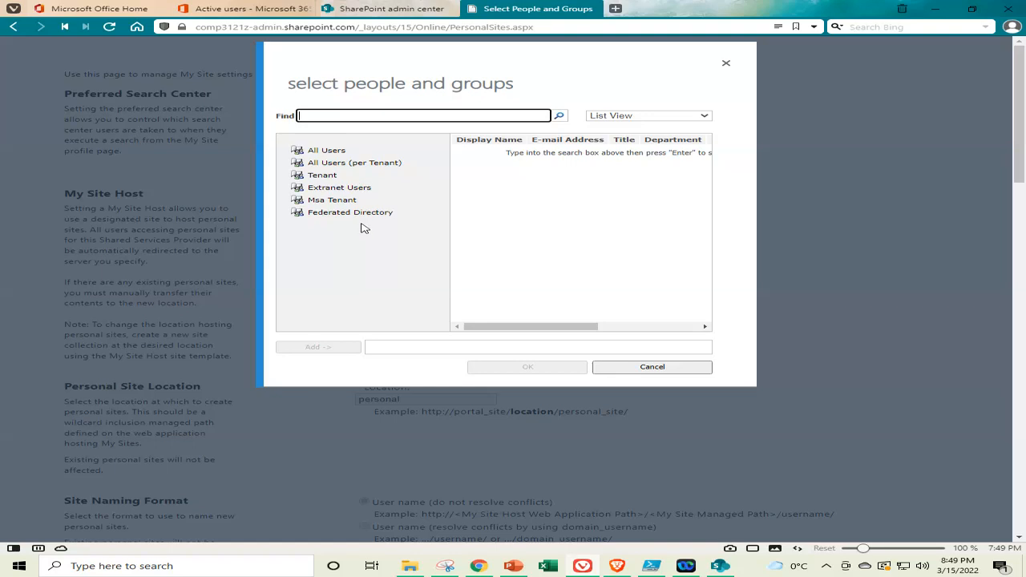
left_click(652, 368)
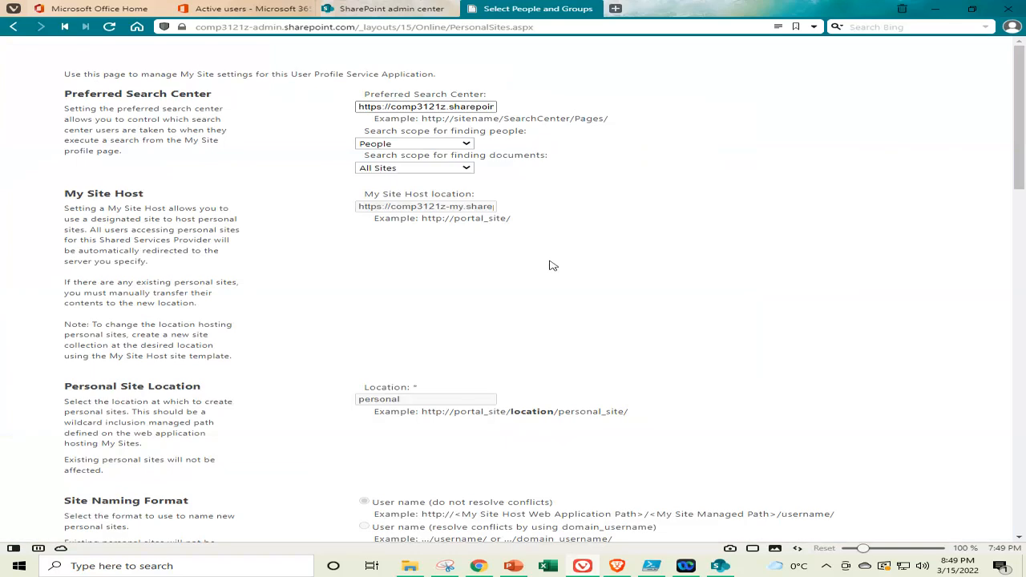
scroll(513, 232, "down", 5)
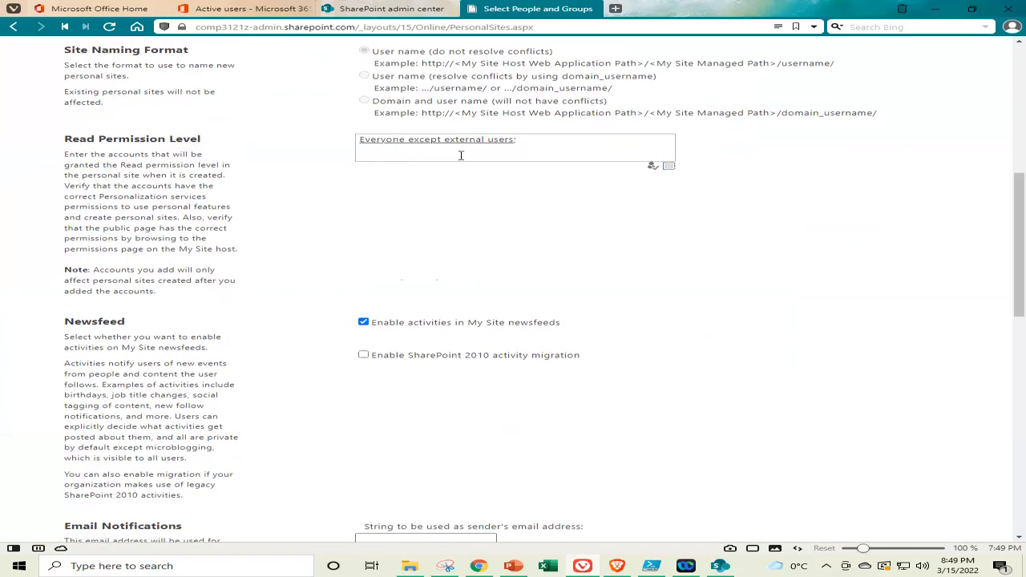
scroll(393, 200, "down", 1)
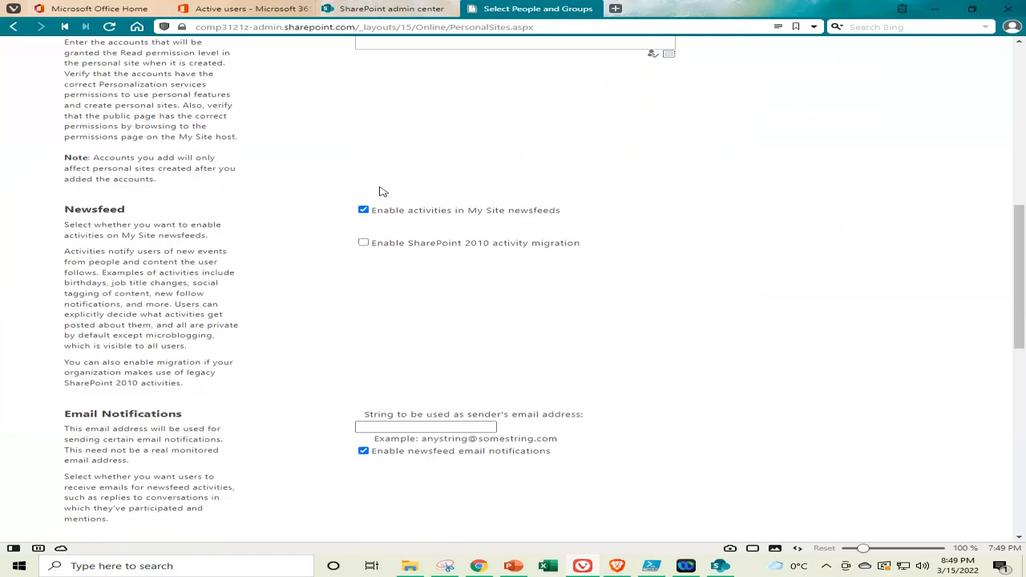
scroll(386, 193, "up", 1)
scroll(399, 189, "down", 3)
scroll(388, 183, "up", 1)
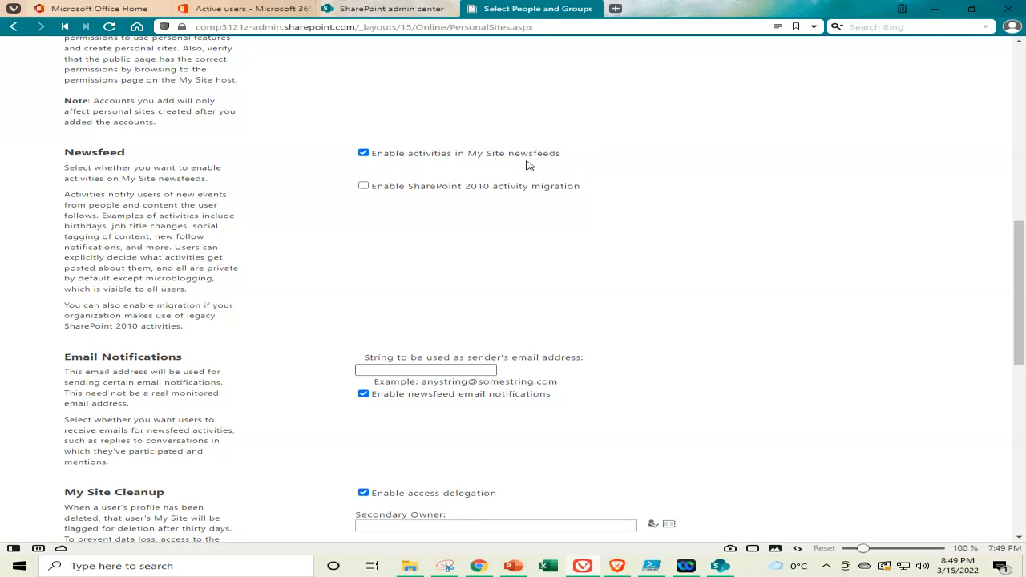
scroll(347, 185, "down", 1)
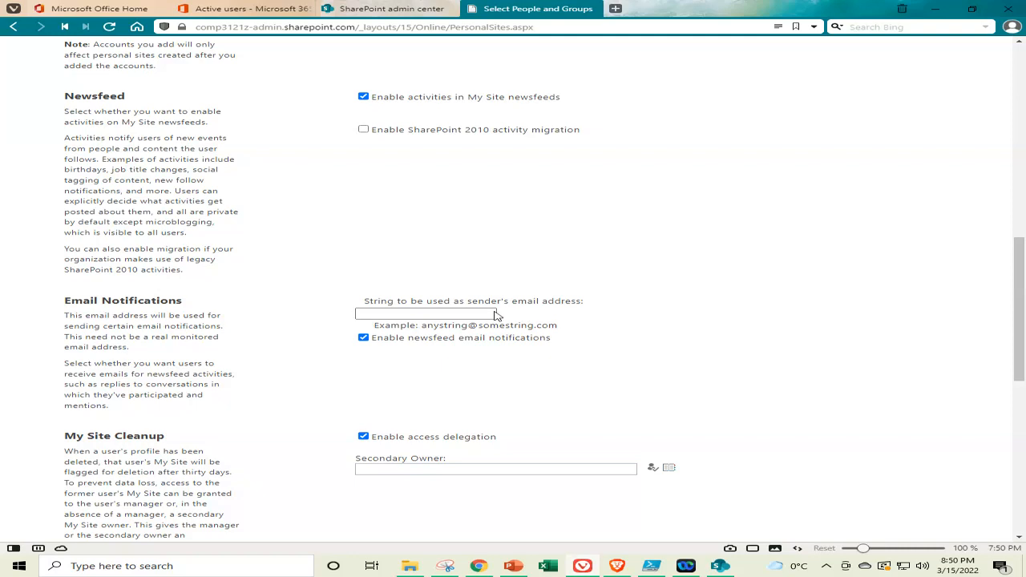
Enter the tenant's sender email address in the Email Notifications field
left_click(485, 312)
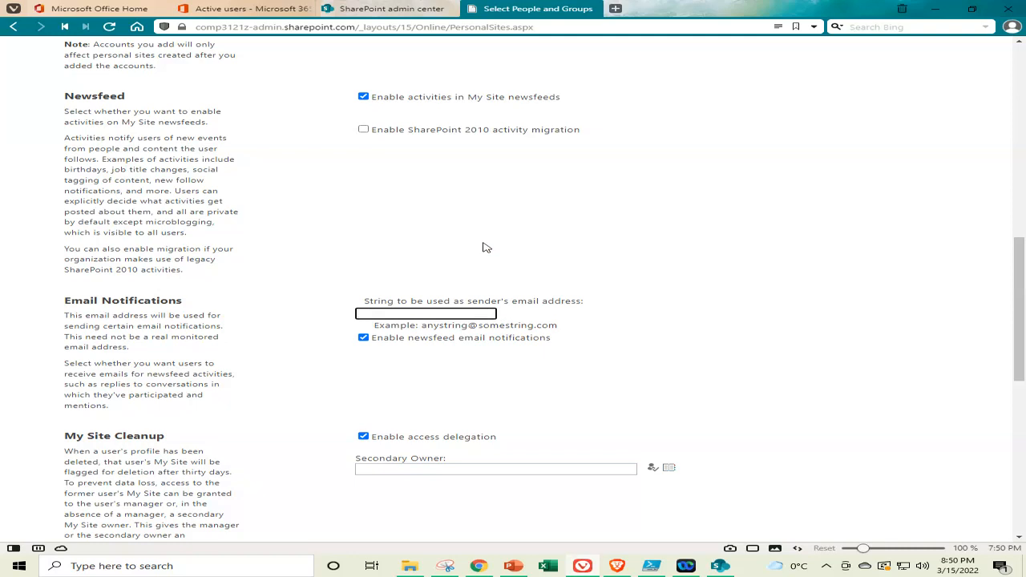
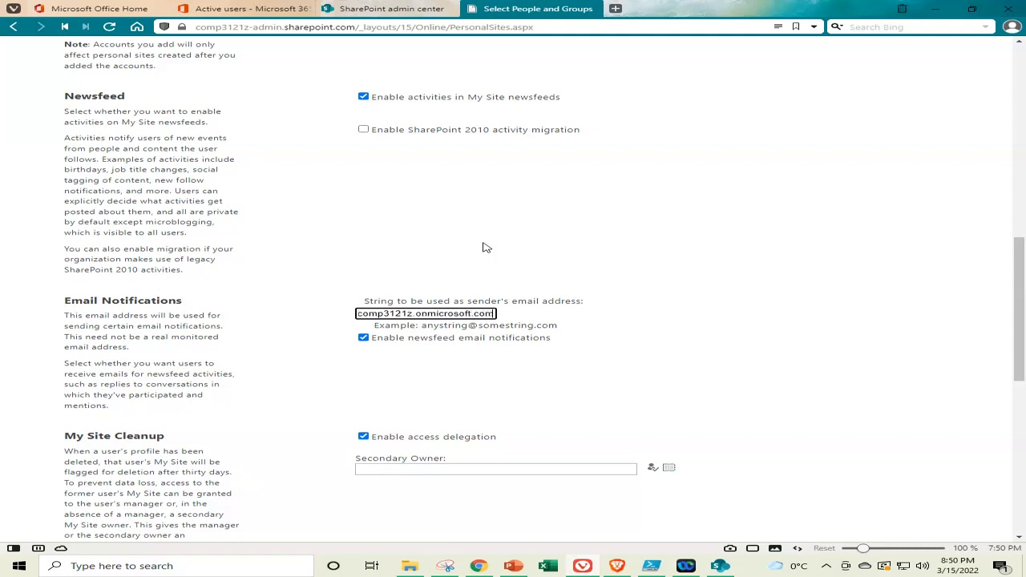
key("Home")
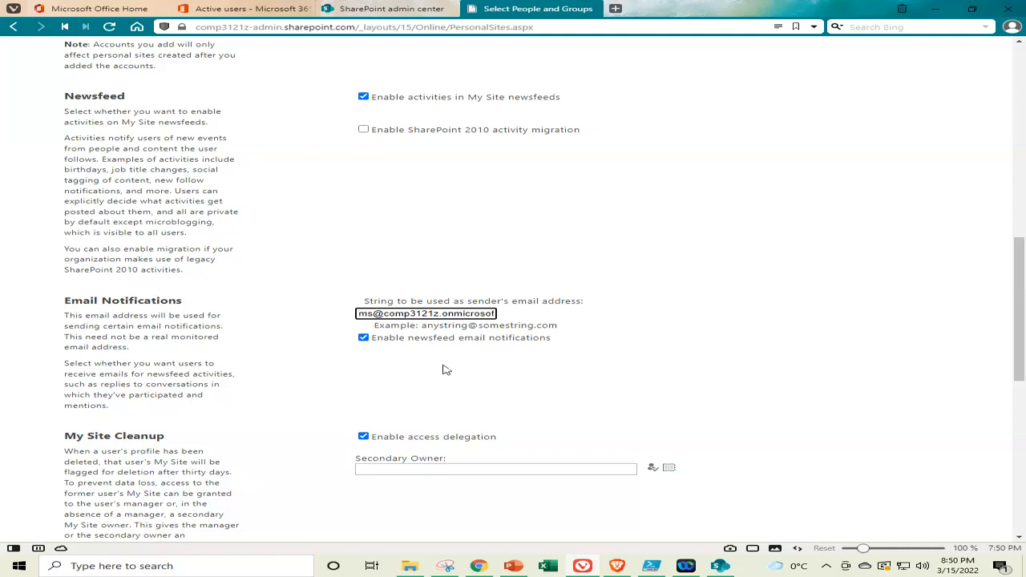
Clear the unresolved name from the My Site Cleanup Secondary Owner field
scroll(440, 356, "down", 2)
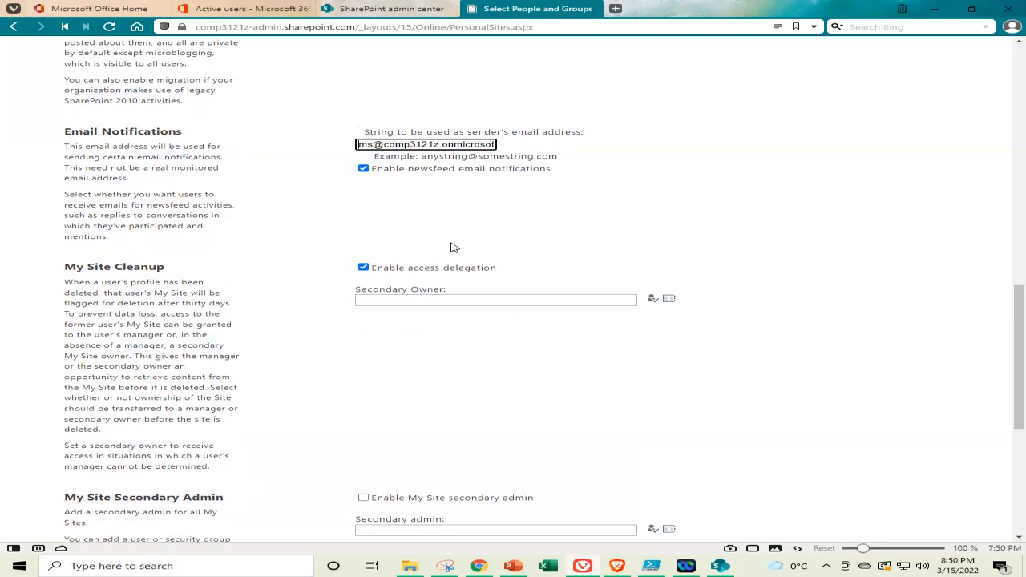
scroll(452, 247, "down", 1)
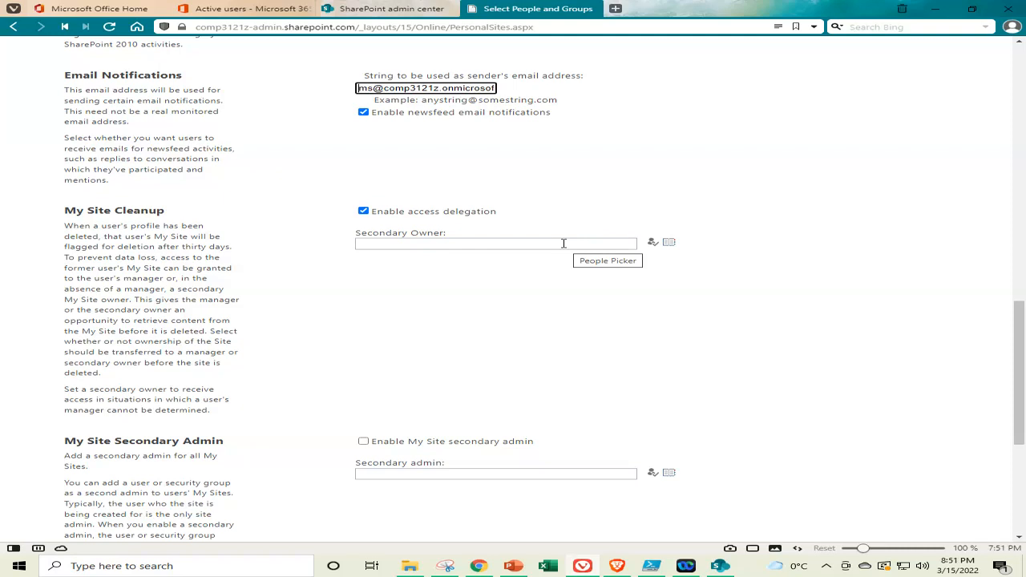
left_click(563, 243)
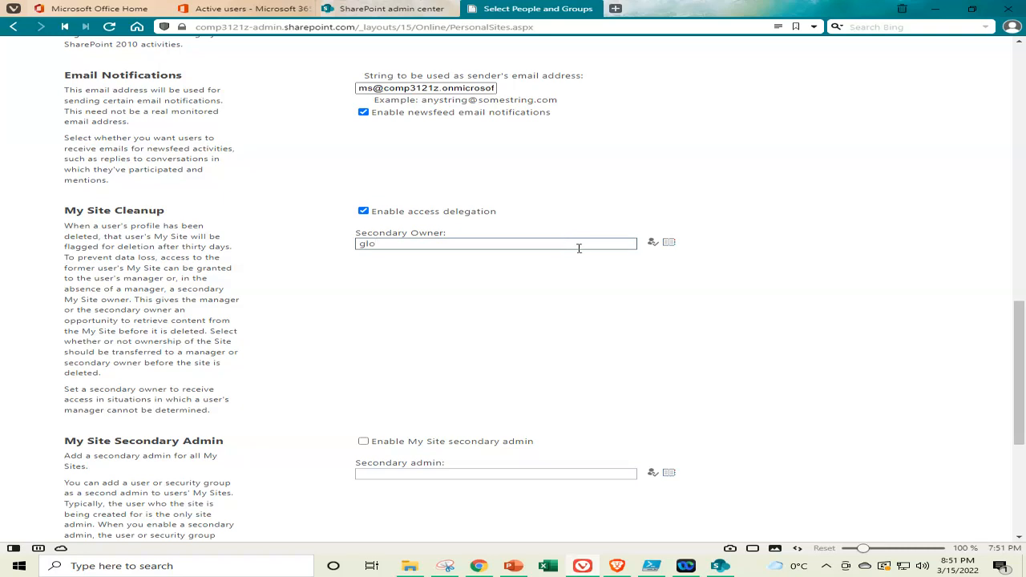
left_click(655, 242)
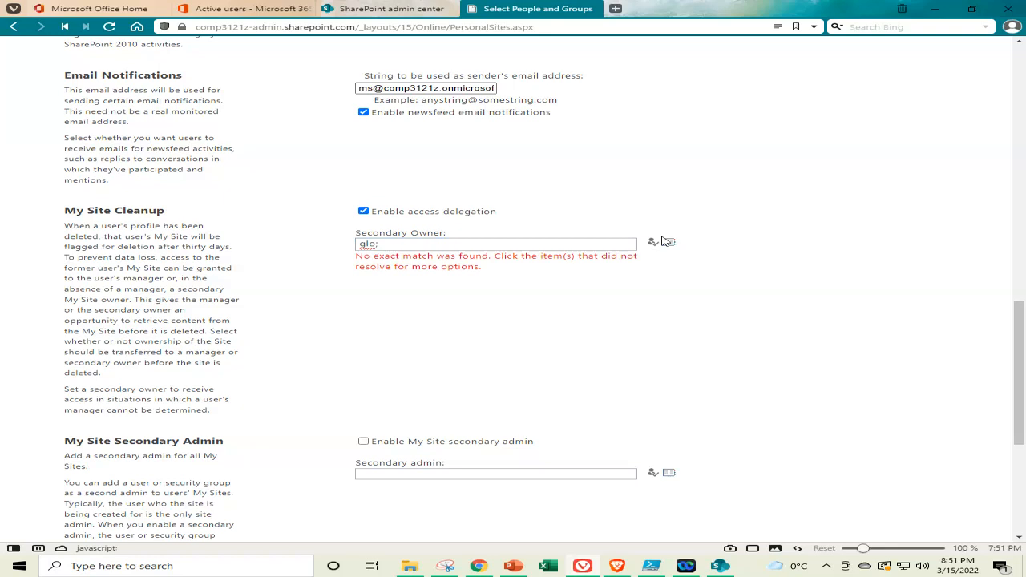
left_click(408, 245)
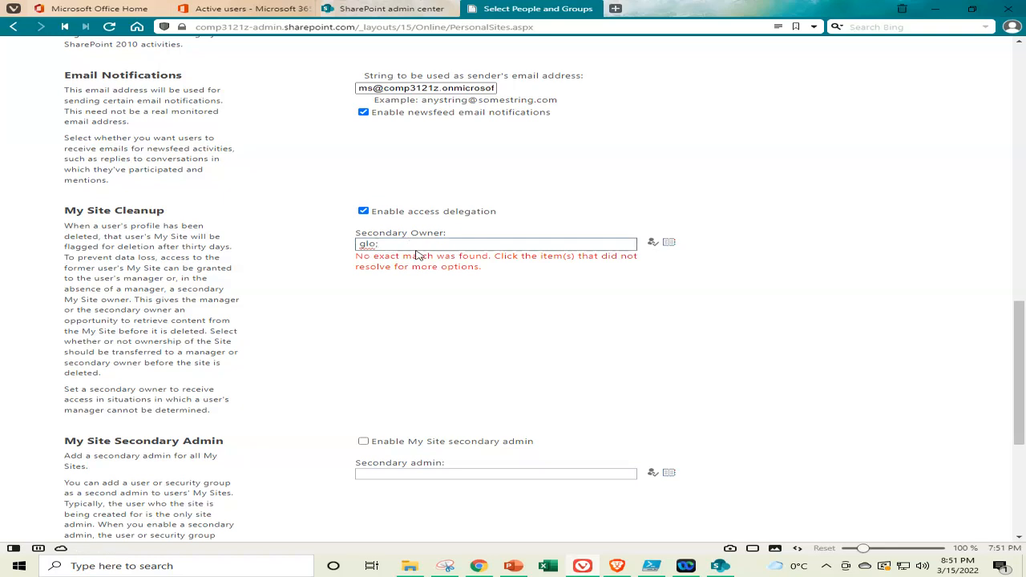
key("BackSpace")
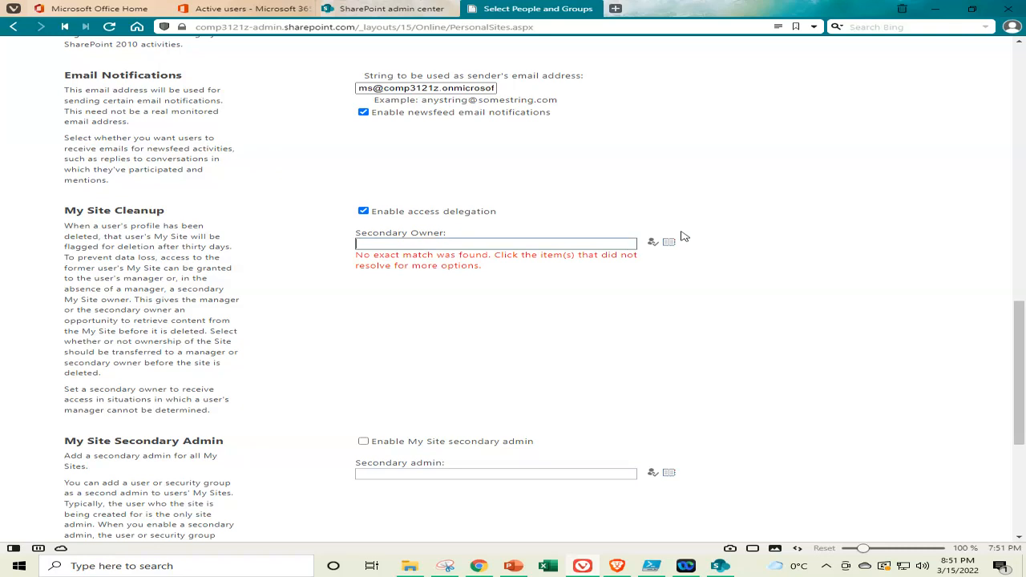
Search the people picker for 'gl' and set the first GlobalAdmin as Cleanup secondary owner
left_click(670, 241)
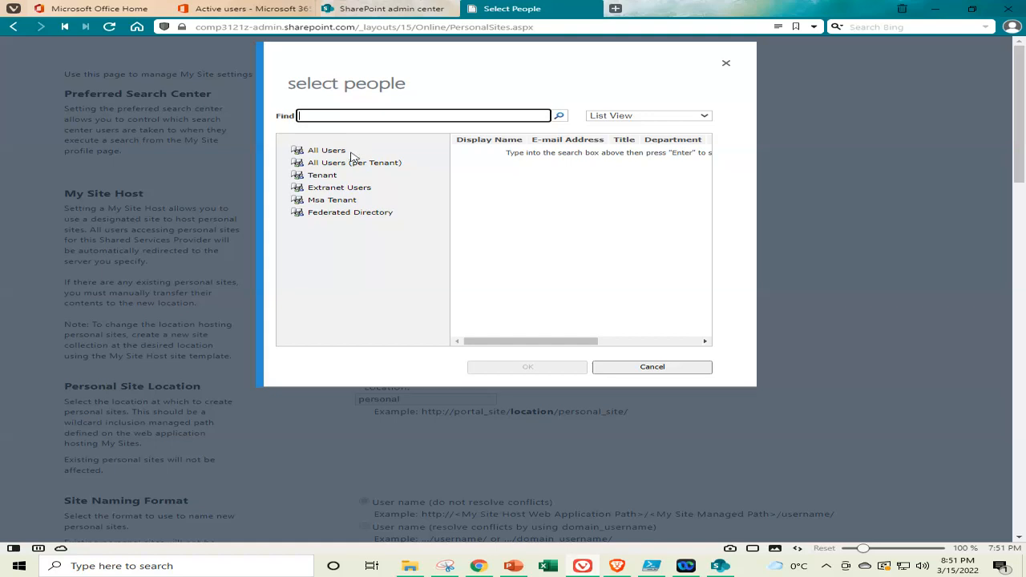
left_click(441, 117)
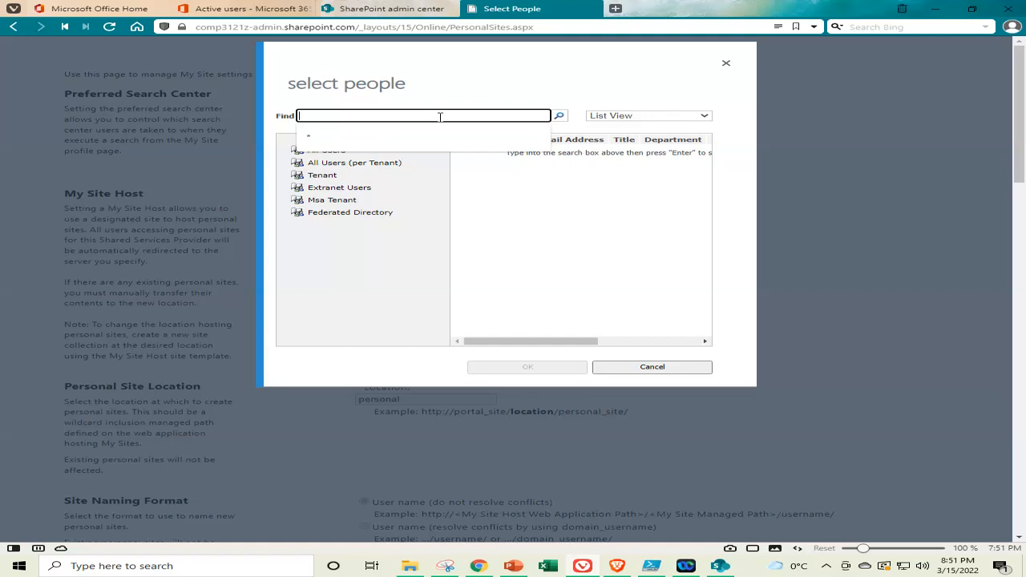
type("glob")
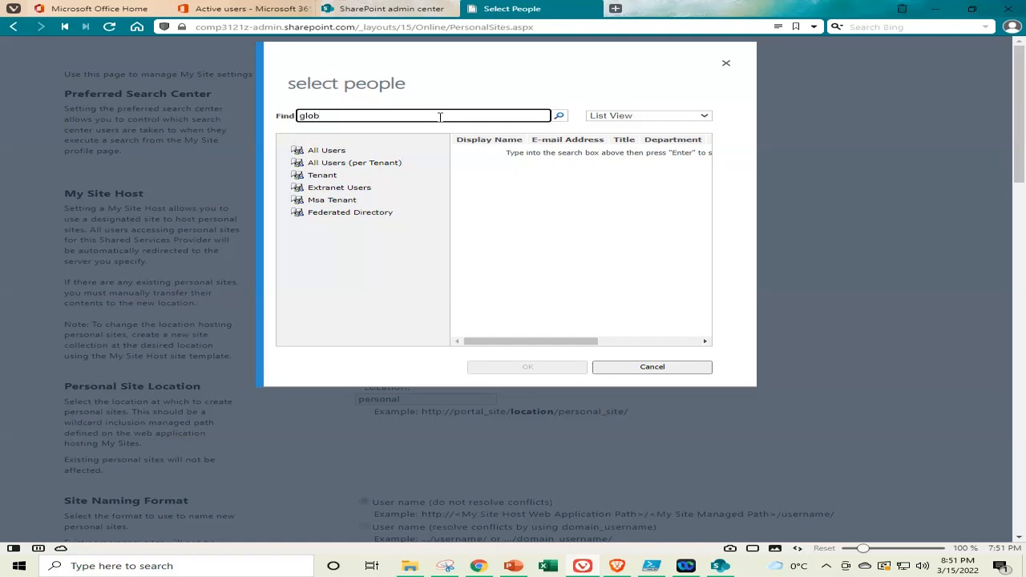
left_click(561, 116)
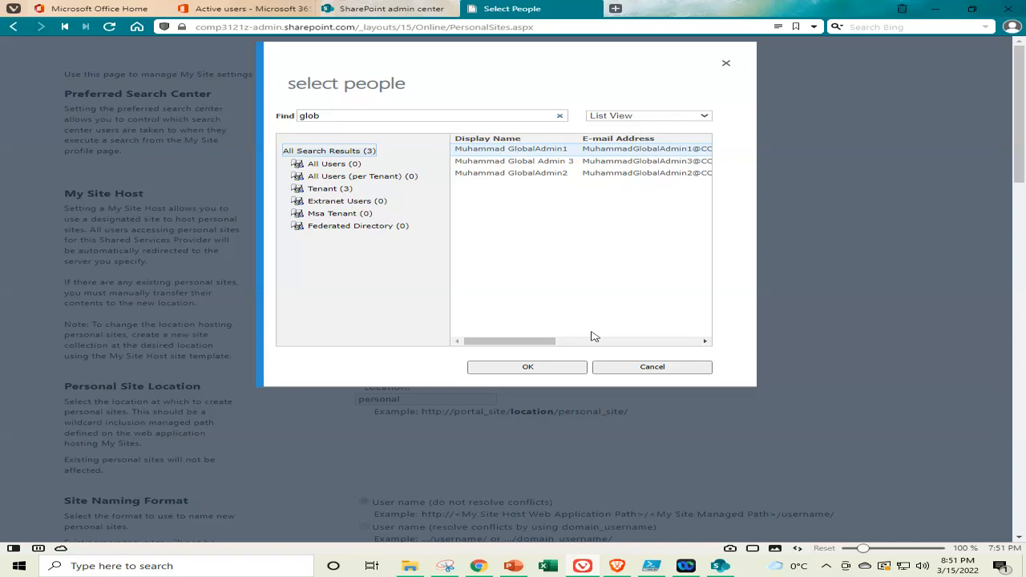
left_click(550, 367)
Search the people picker for 'glo' and set GlobalAdmin2 as the My Site secondary admin
scroll(522, 284, "down", 6)
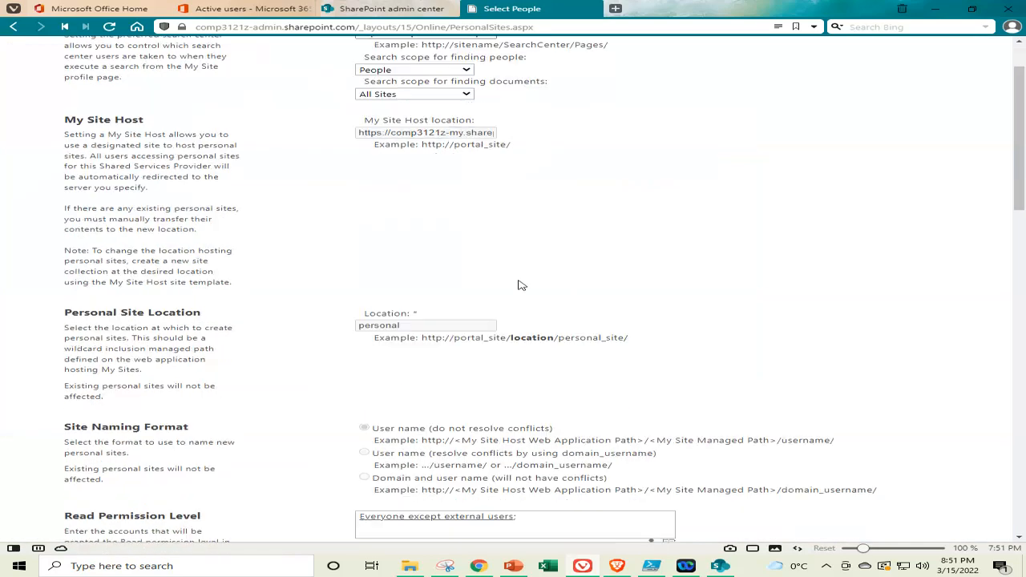
scroll(522, 282, "down", 5)
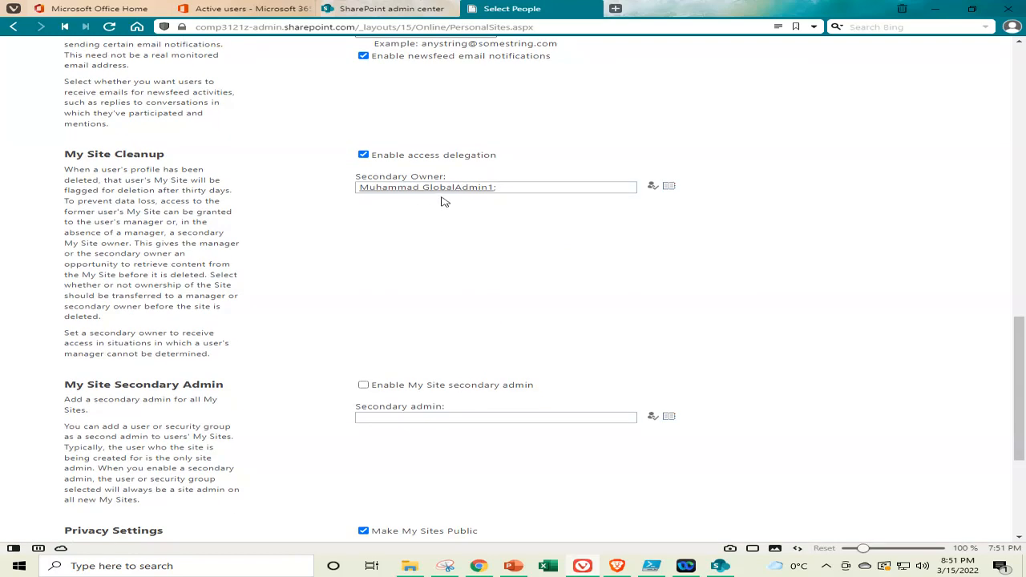
scroll(461, 207, "down", 3)
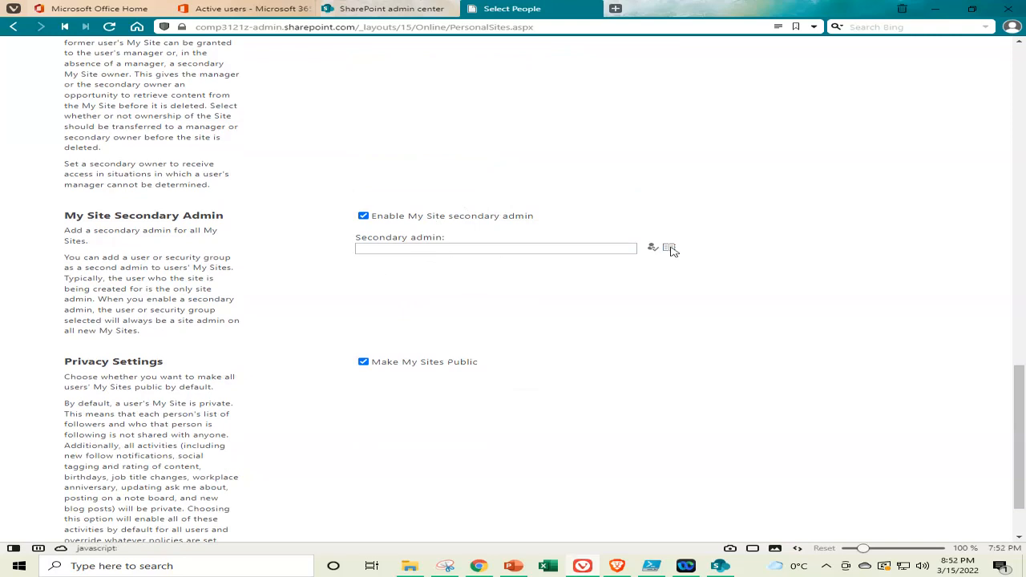
left_click(668, 248)
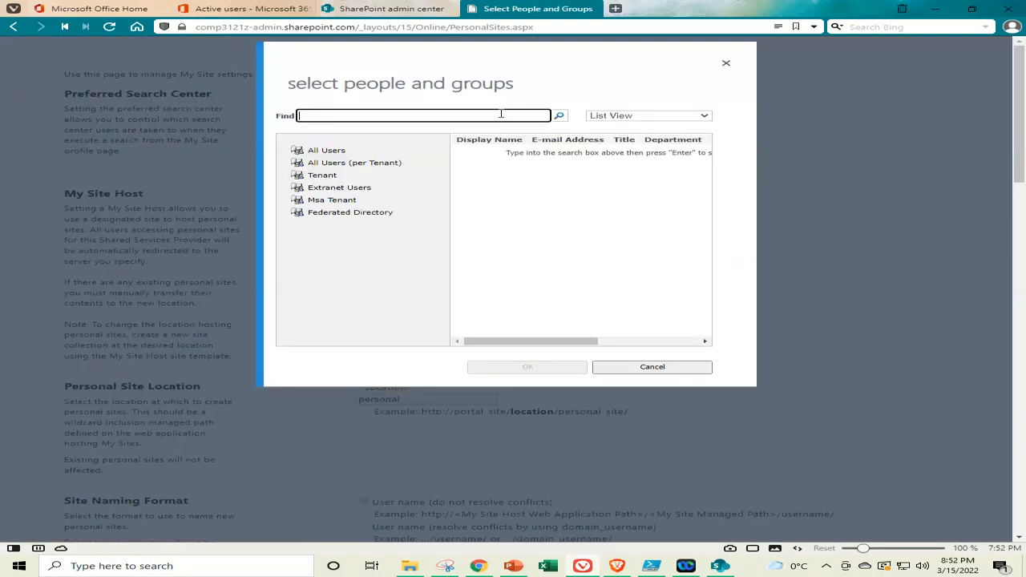
left_click(501, 113)
type("g")
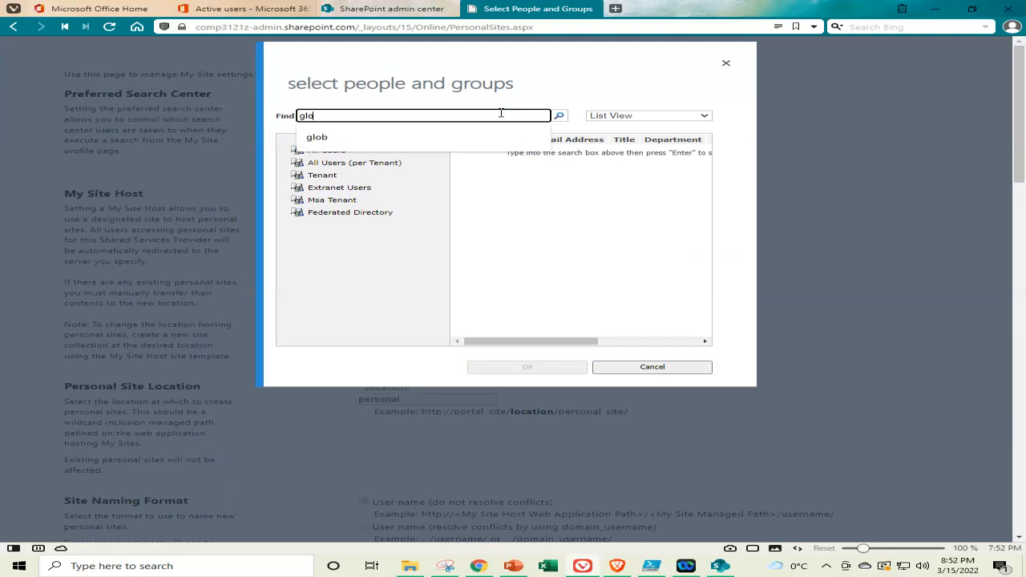
type("lo")
left_click(579, 122)
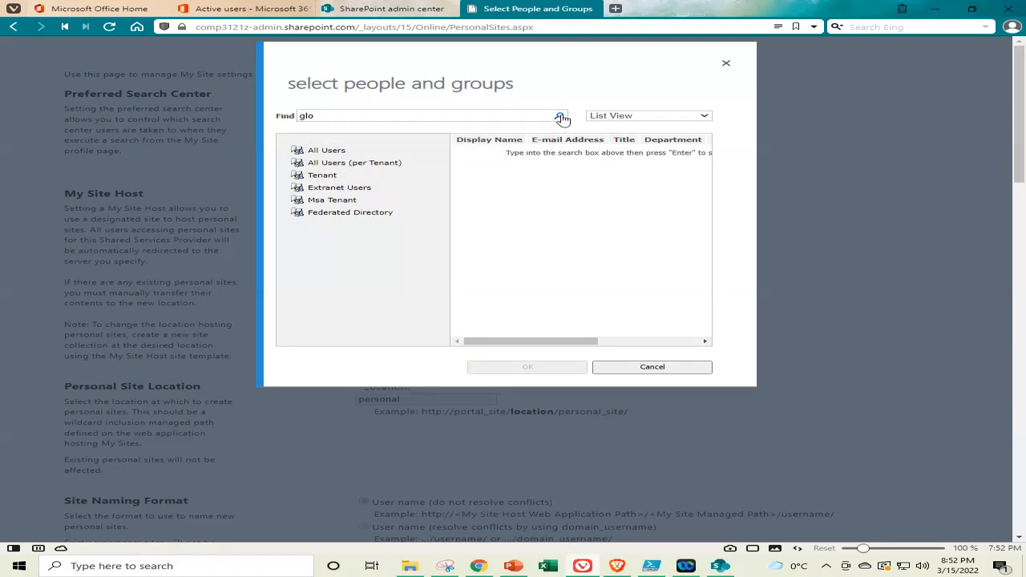
left_click(560, 116)
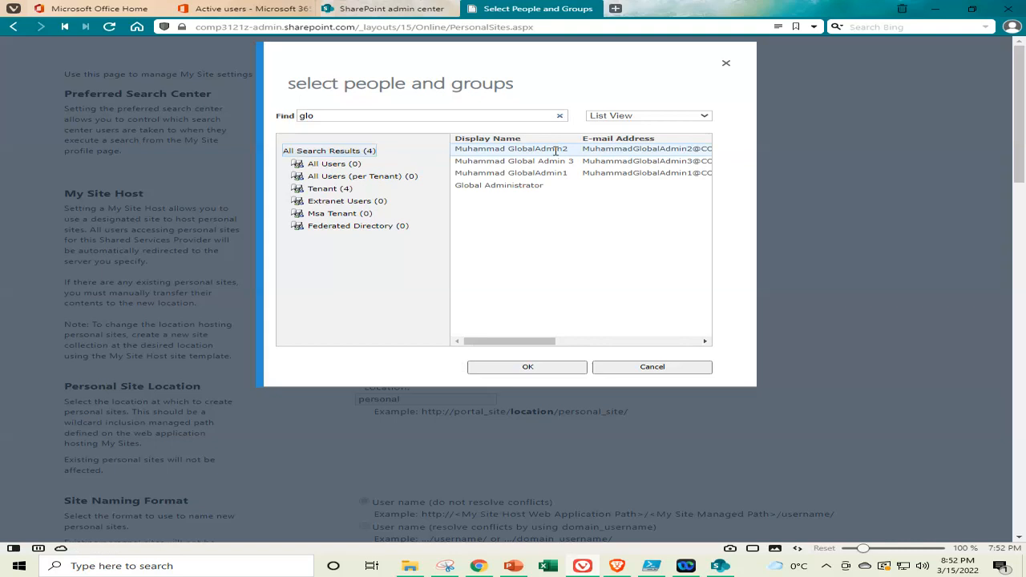
left_click(549, 173)
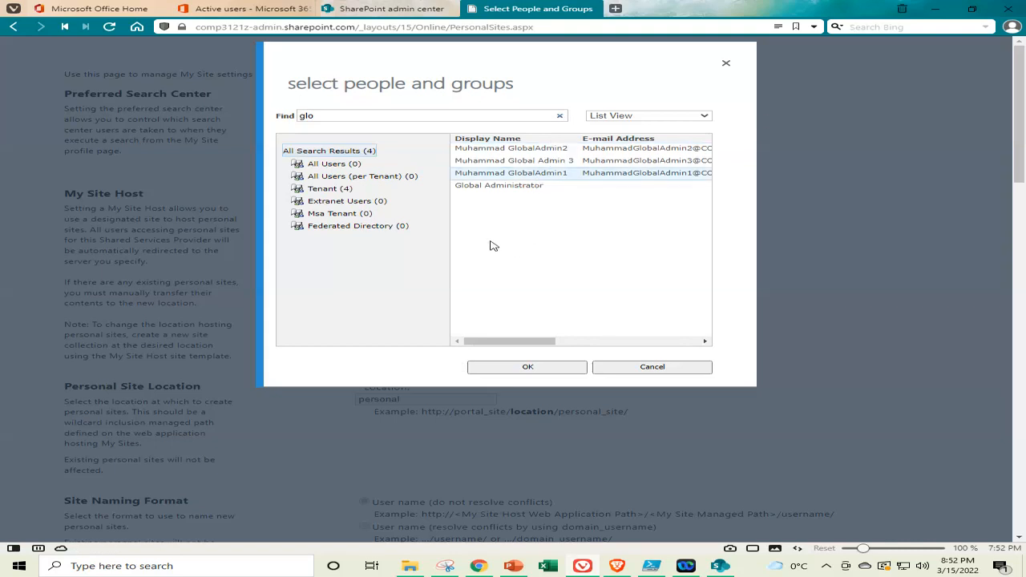
left_click(542, 149)
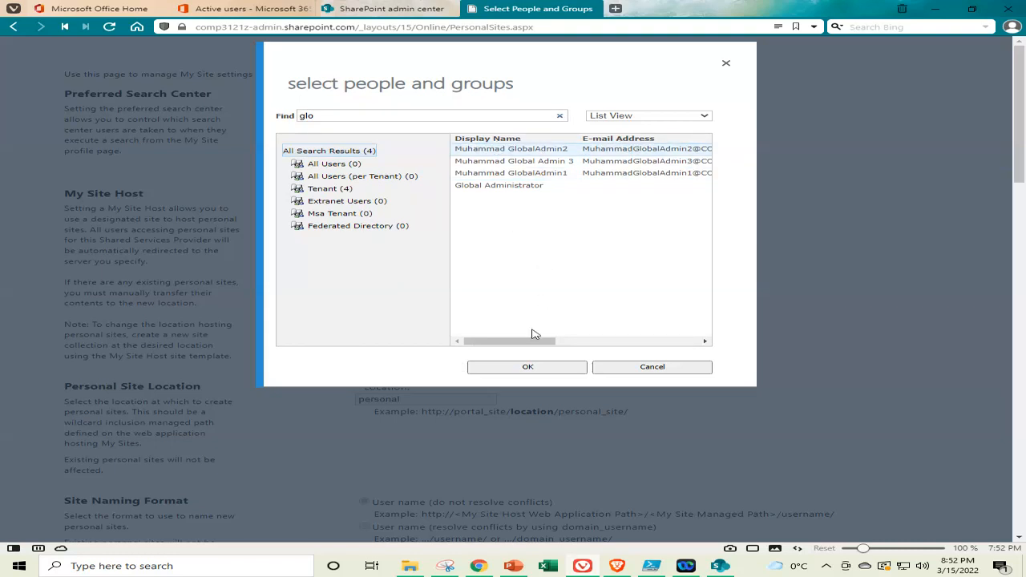
left_click(529, 367)
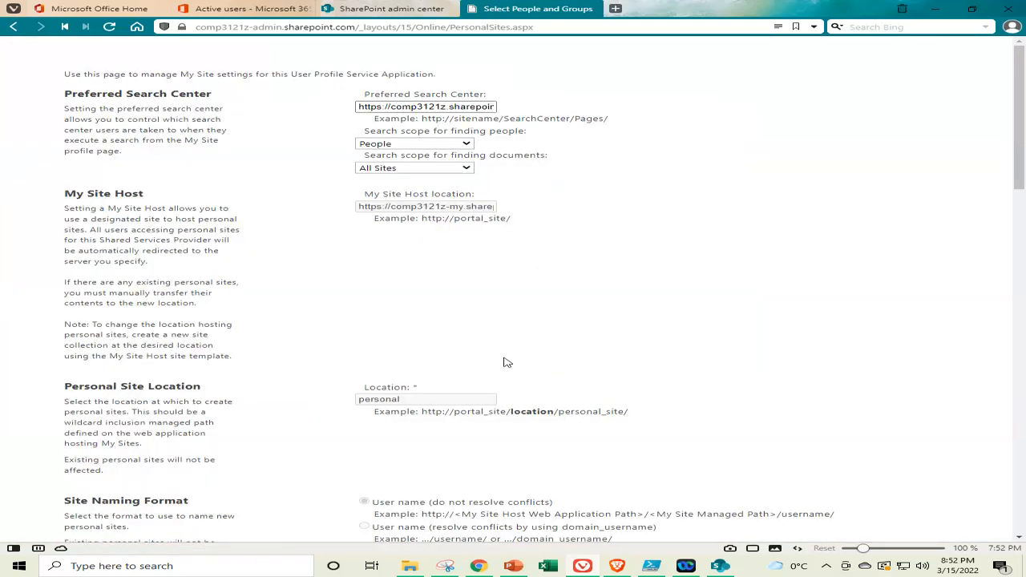
scroll(512, 362, "down", 15)
scroll(509, 360, "down", 3)
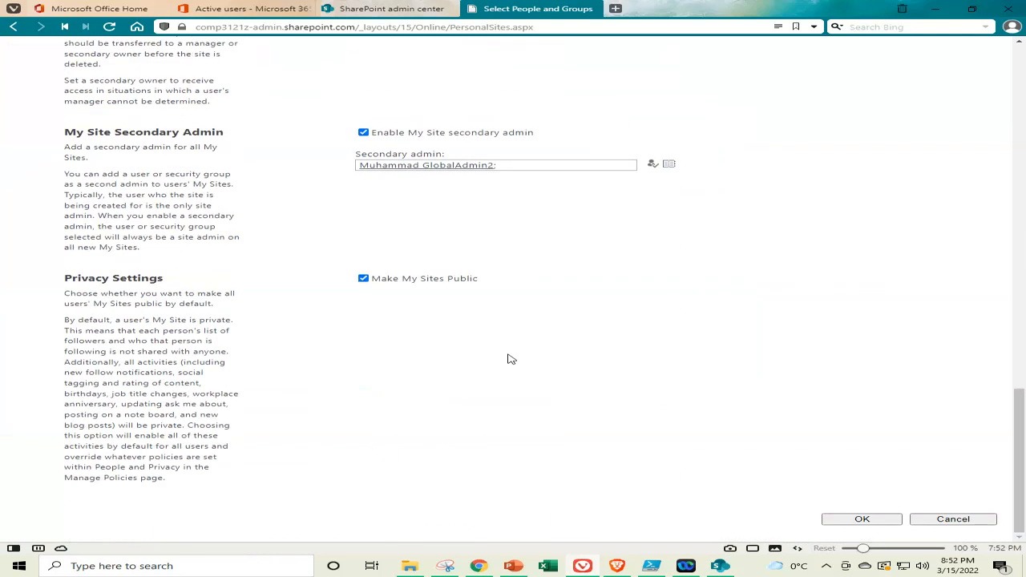
scroll(508, 357, "up", 6)
scroll(505, 352, "down", 5)
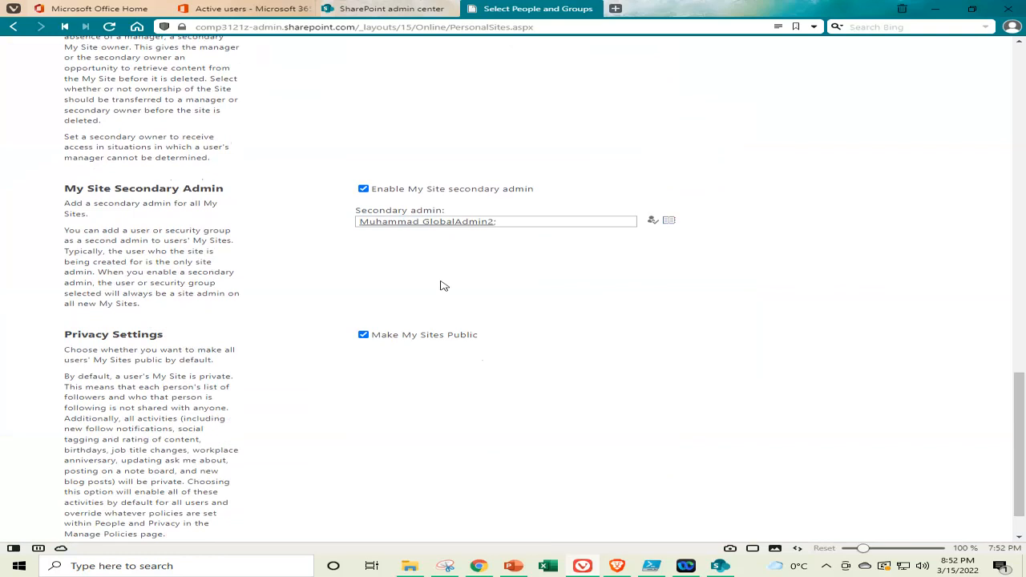
scroll(451, 299, "down", 1)
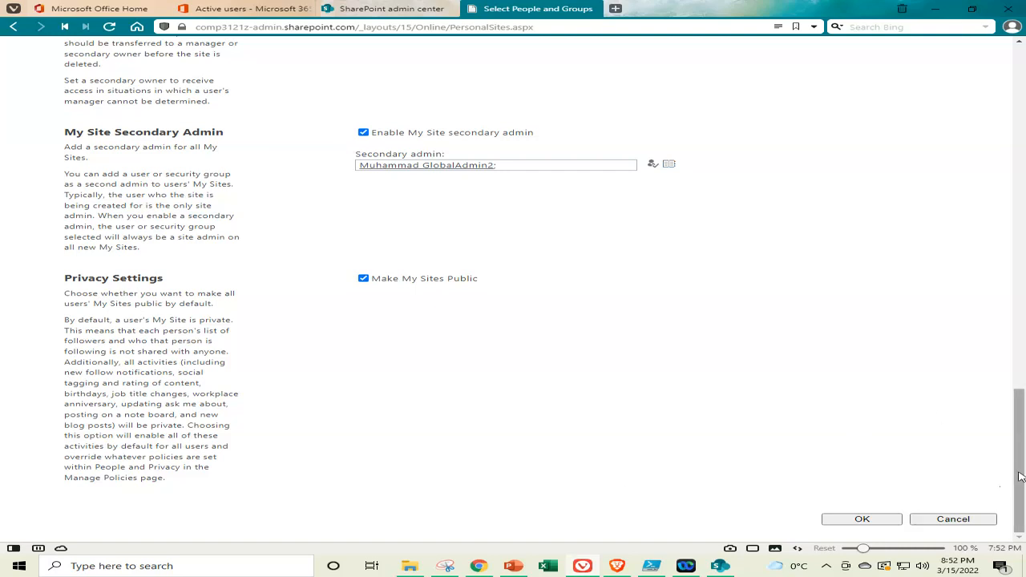
left_click_drag(1020, 476, 1024, 419)
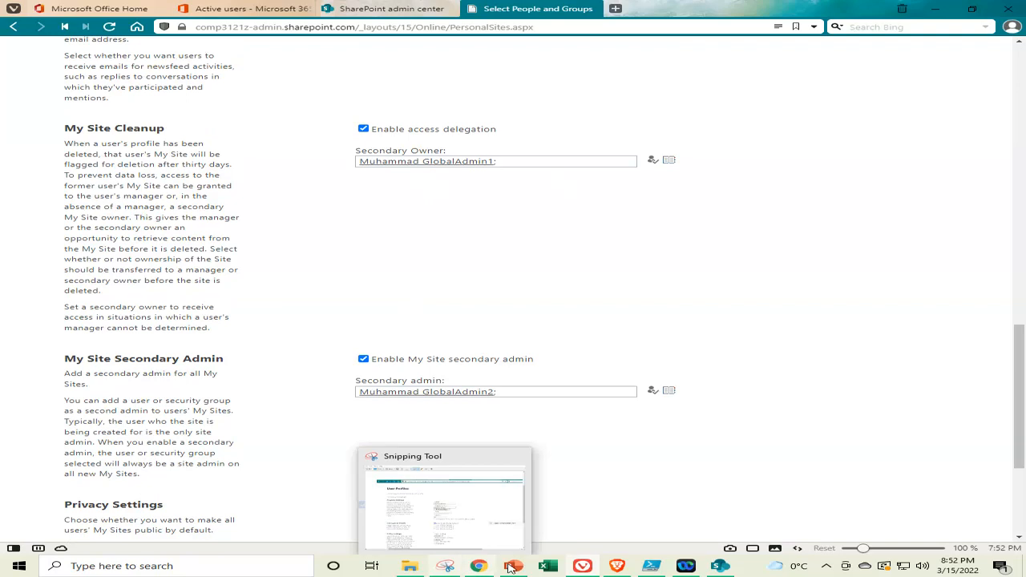
left_click(509, 568)
left_click(86, 218)
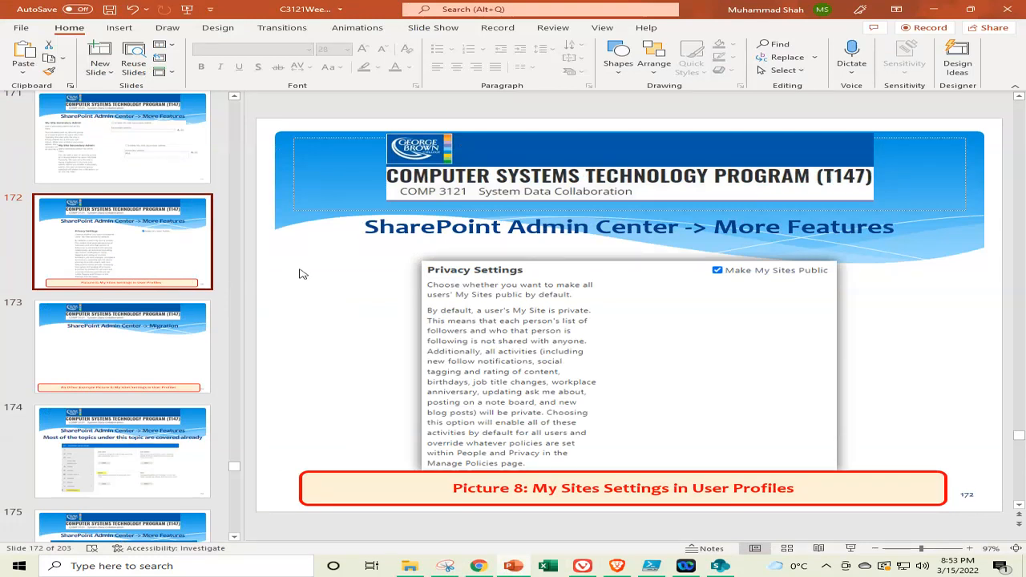
left_click(127, 333)
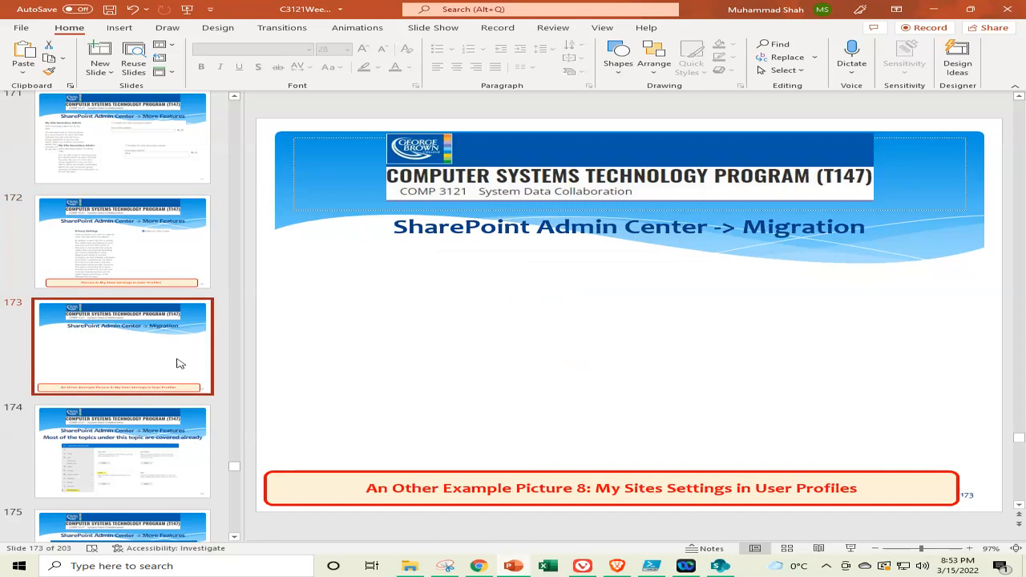
left_click(583, 566)
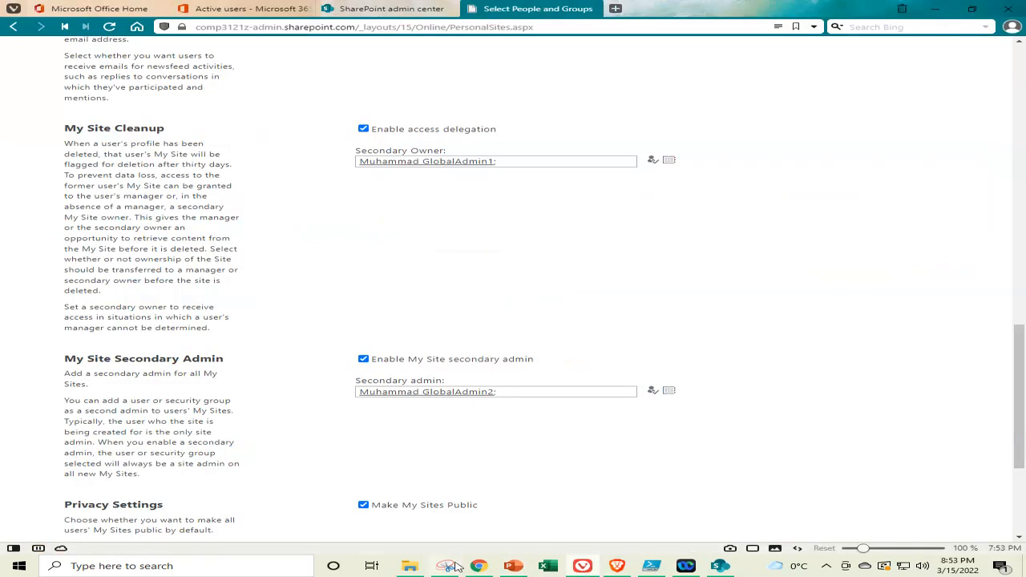
Snip the My Site Cleanup and Secondary Admin settings, highlighting the secondary owner name in yellow
left_click(453, 567)
left_click(36, 38)
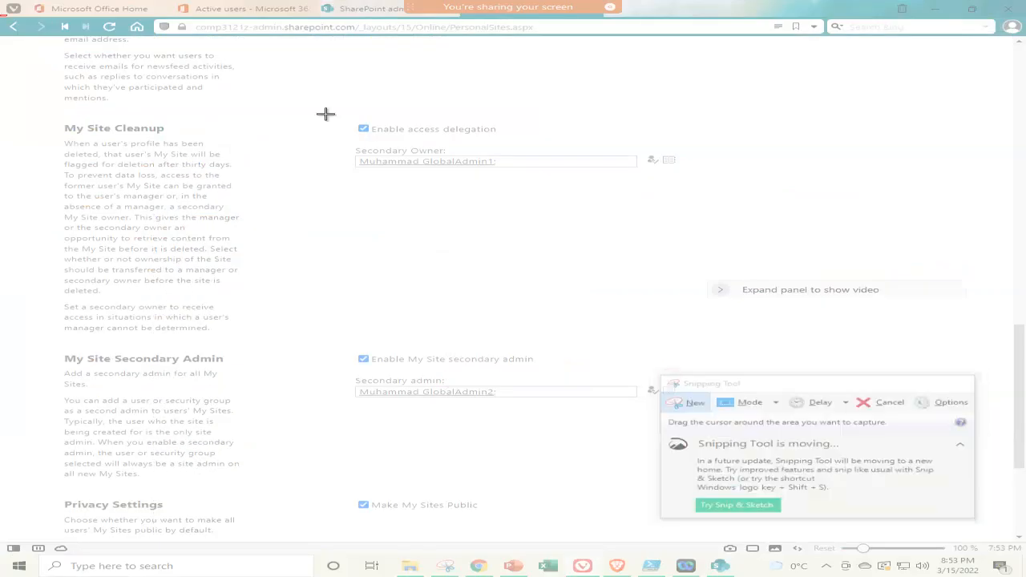
left_click_drag(2, 16, 1019, 532)
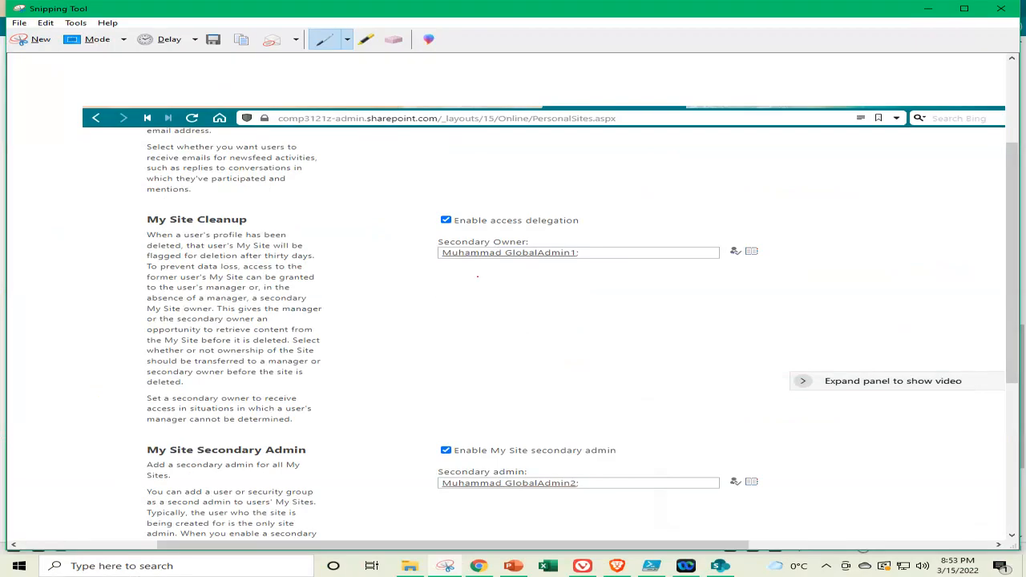
left_click(367, 38)
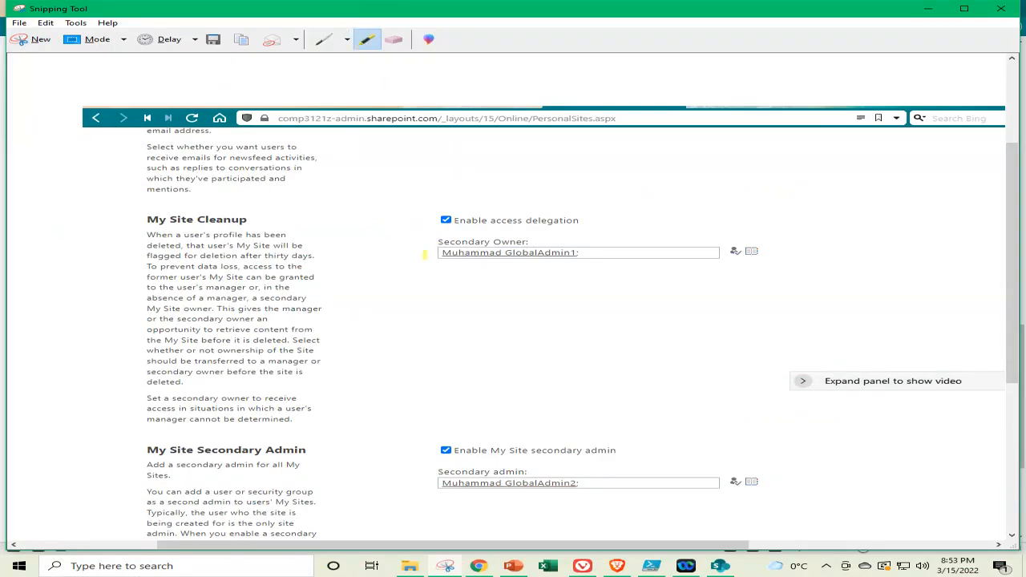
left_click_drag(425, 254, 589, 253)
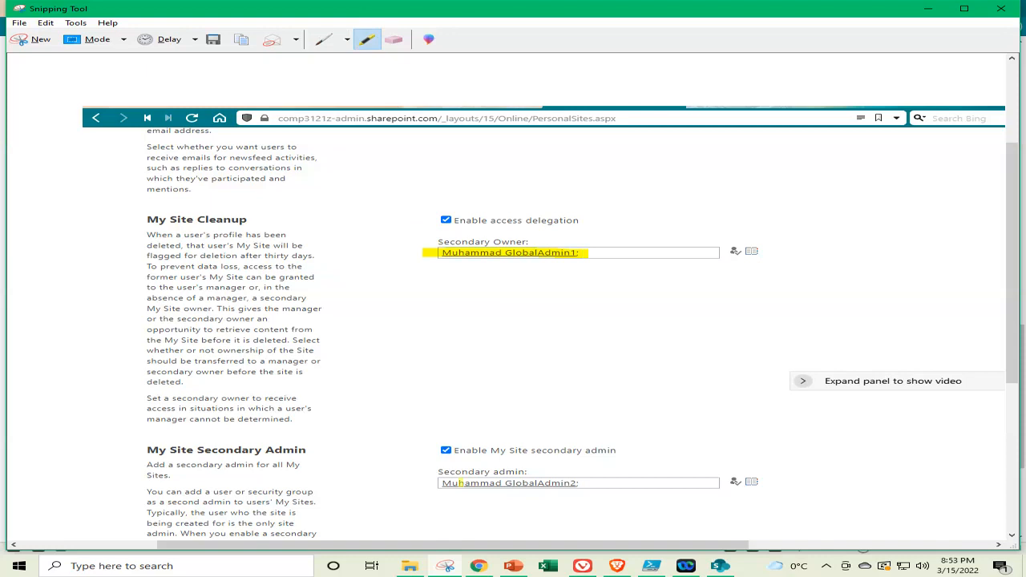
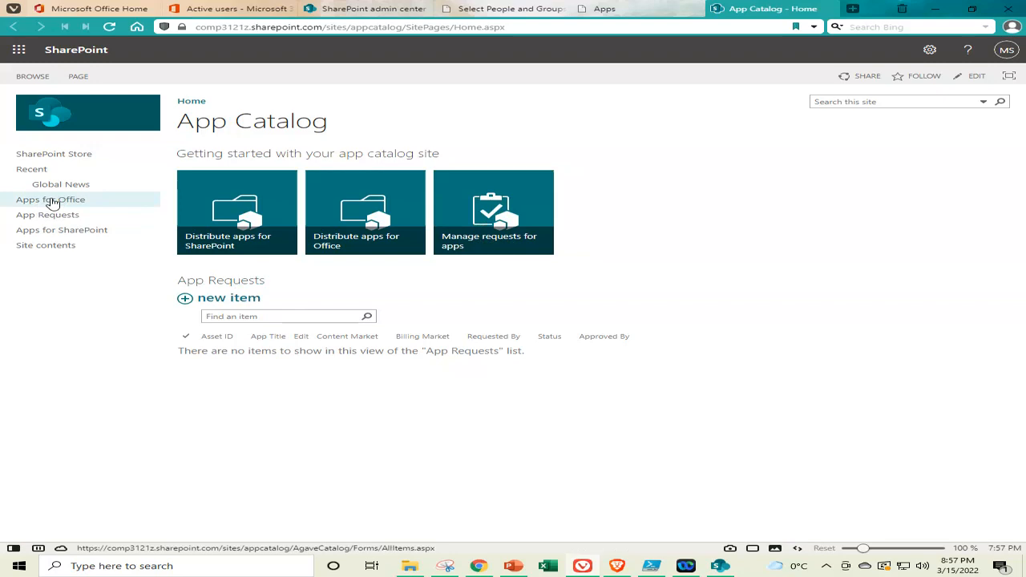
Browse the App Catalog's Apps for Office and Apps for SharePoint libraries, then list its site contents
left_click(52, 202)
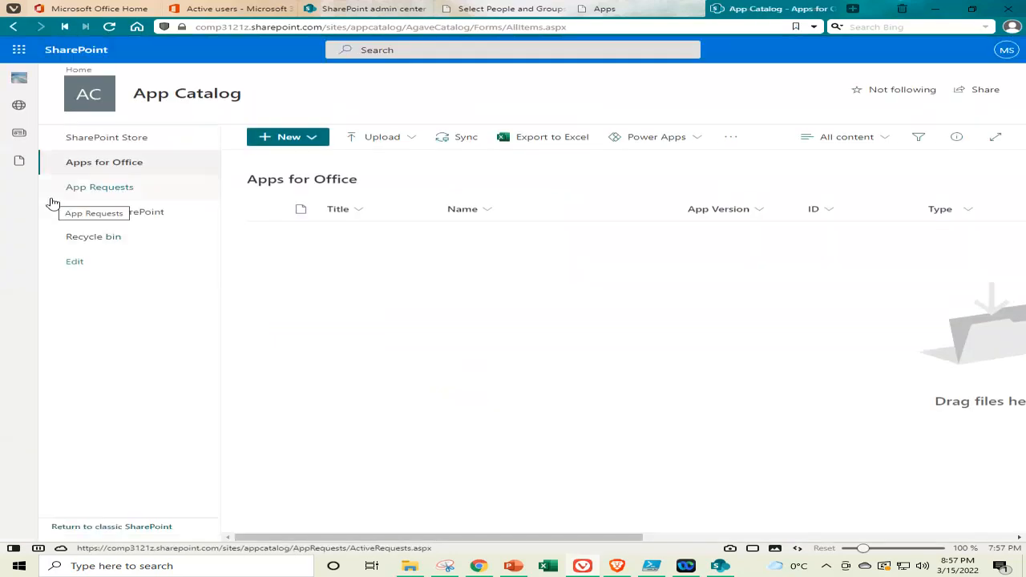
left_click(12, 29)
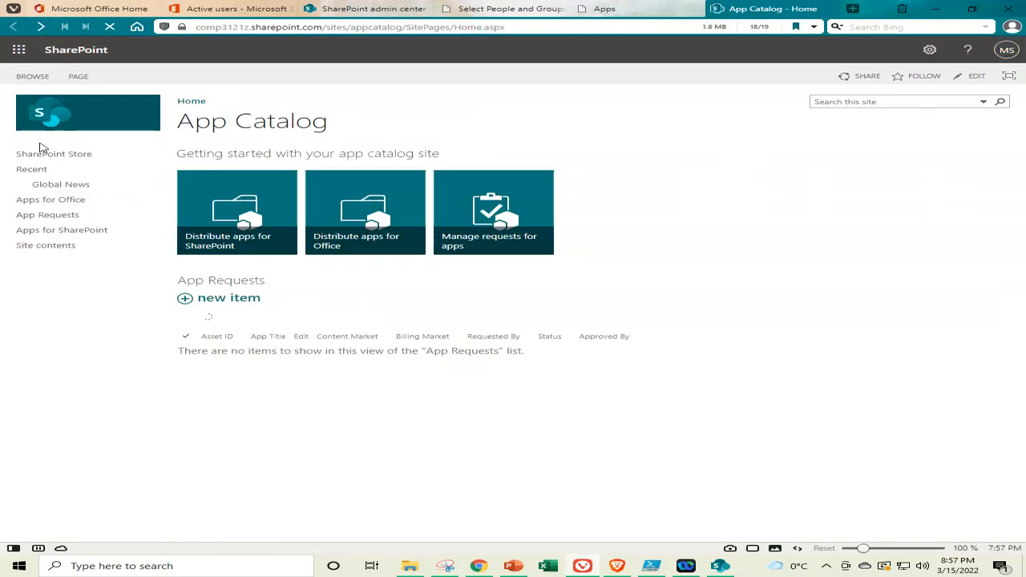
left_click(69, 232)
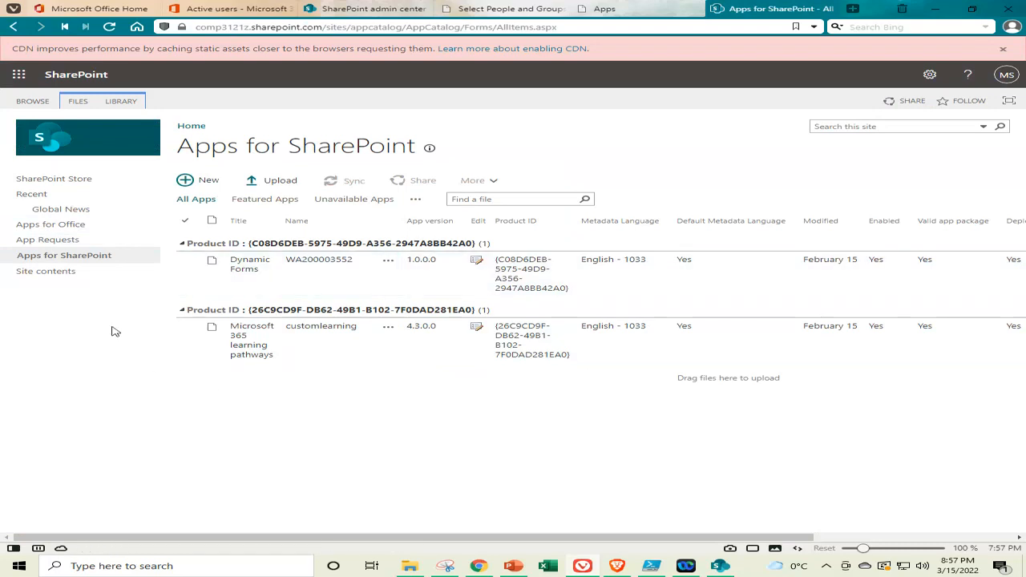
left_click(44, 273)
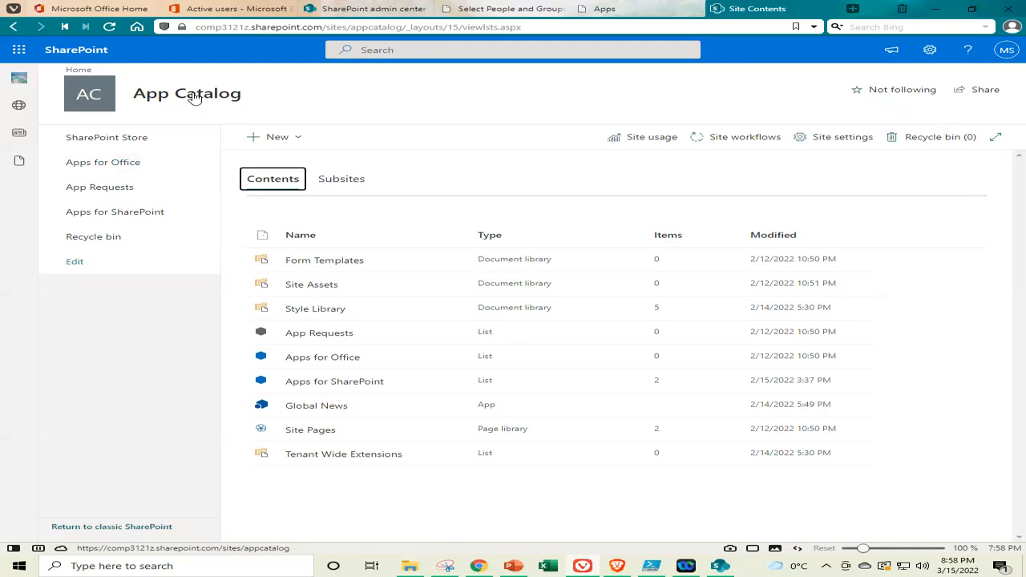
Return to the App Catalog home page and close the App Catalog tab
left_click(77, 73)
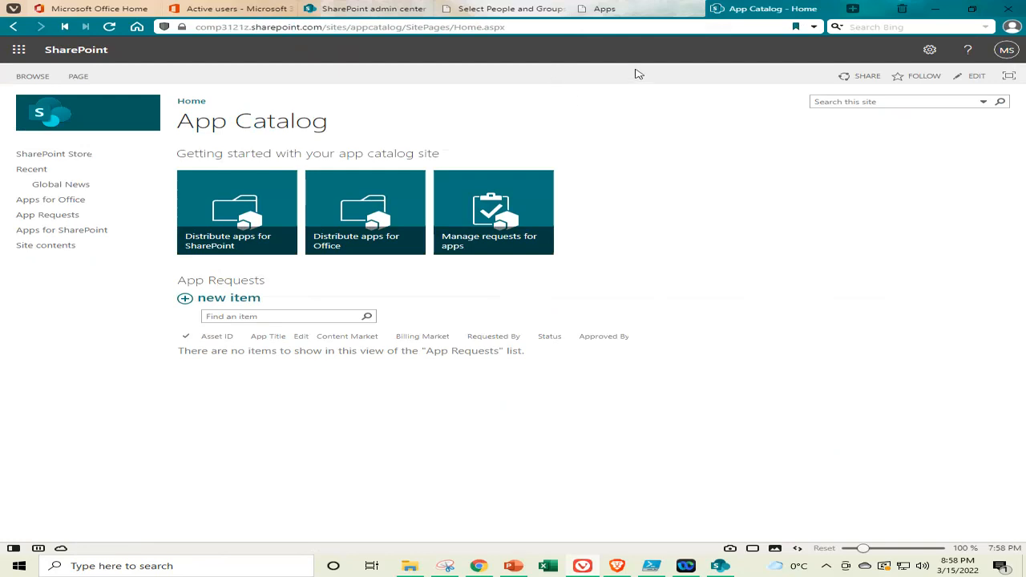
left_click(829, 8)
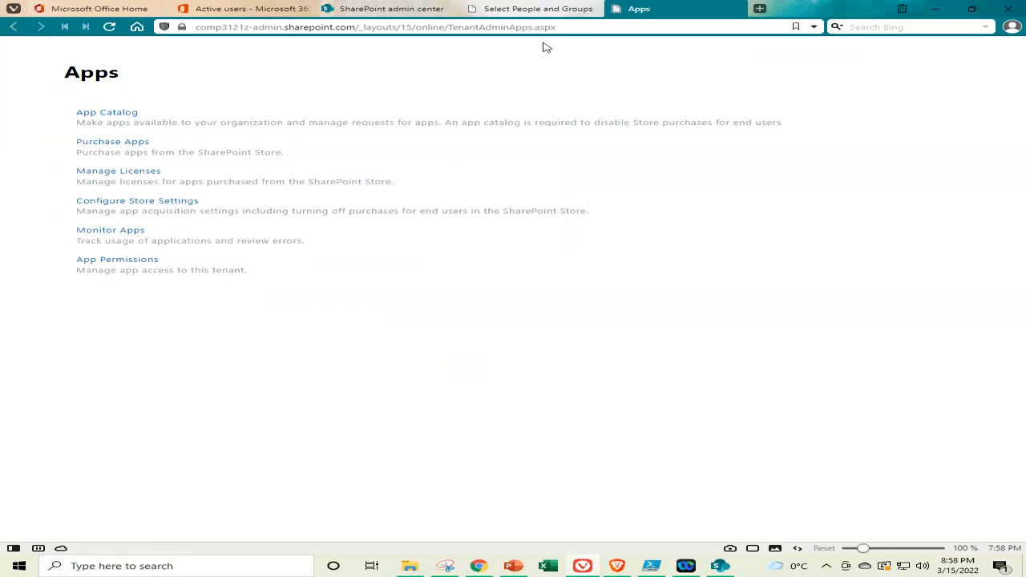
Switch to the Microsoft 365 Active users page and open the SharePoint admin center
left_click(556, 12)
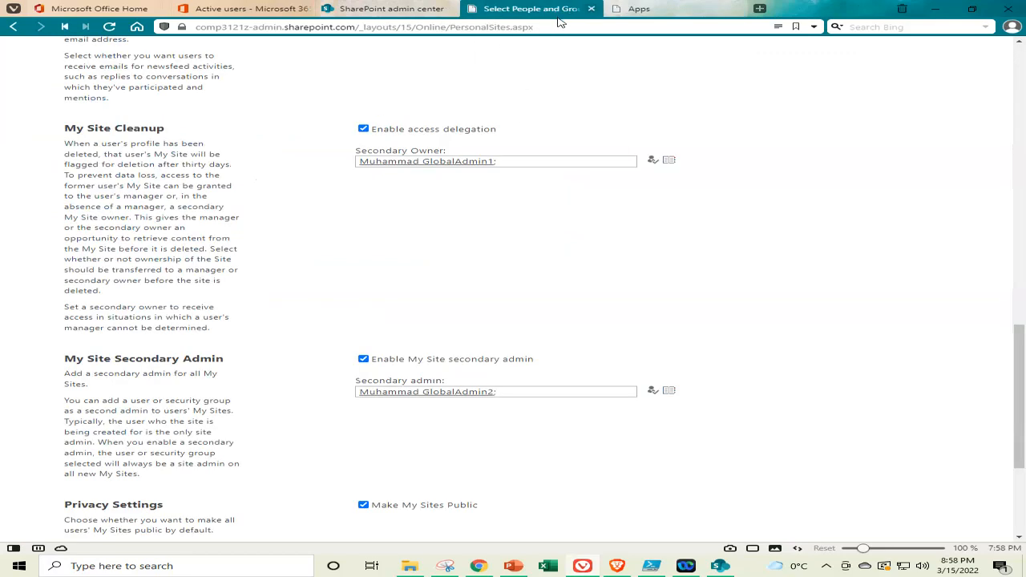
left_click(392, 12)
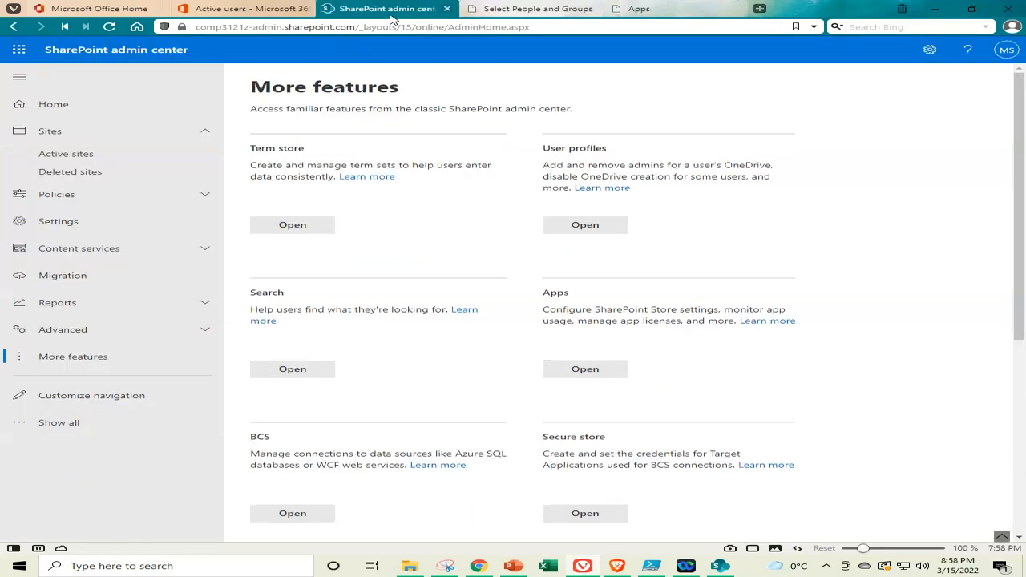
left_click(242, 20)
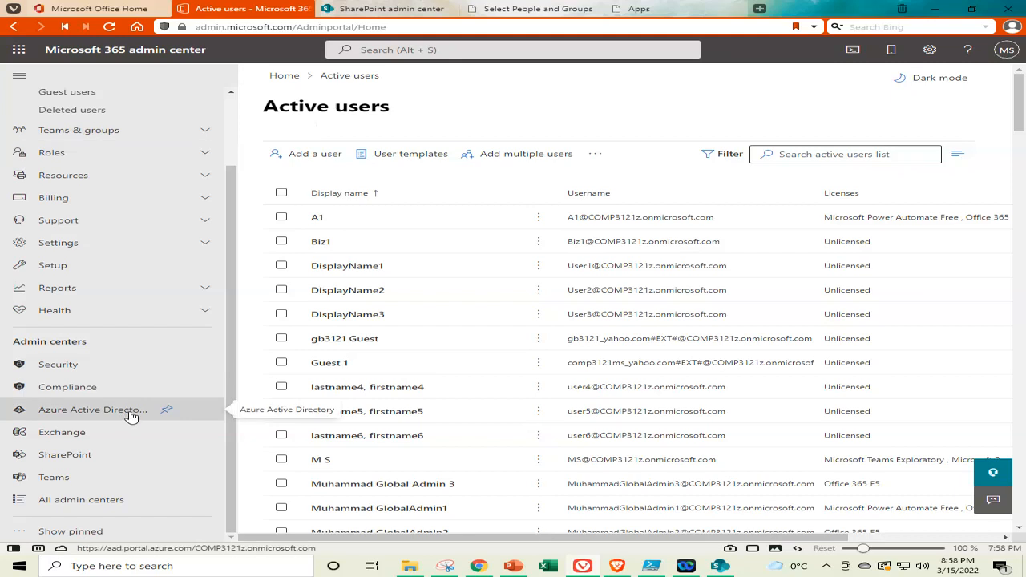
left_click(56, 455)
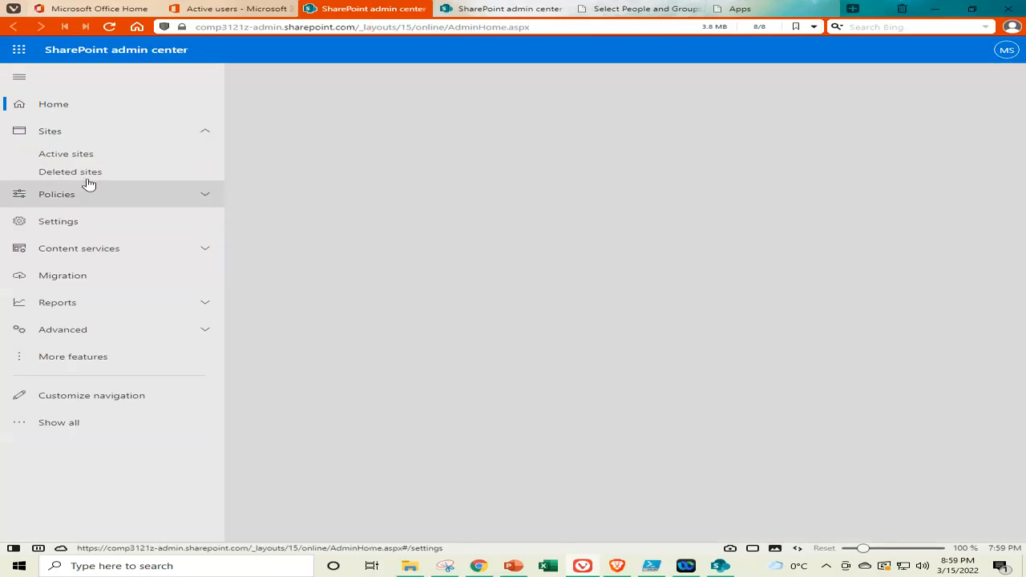
Open the appcatalog site from the Active sites list in a new tab
left_click(46, 158)
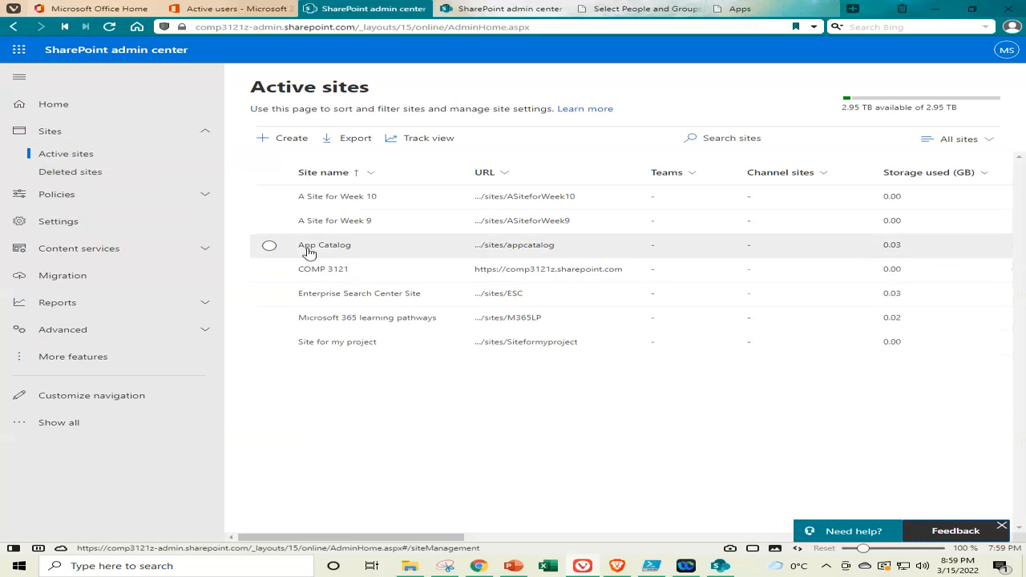
right_click(514, 250)
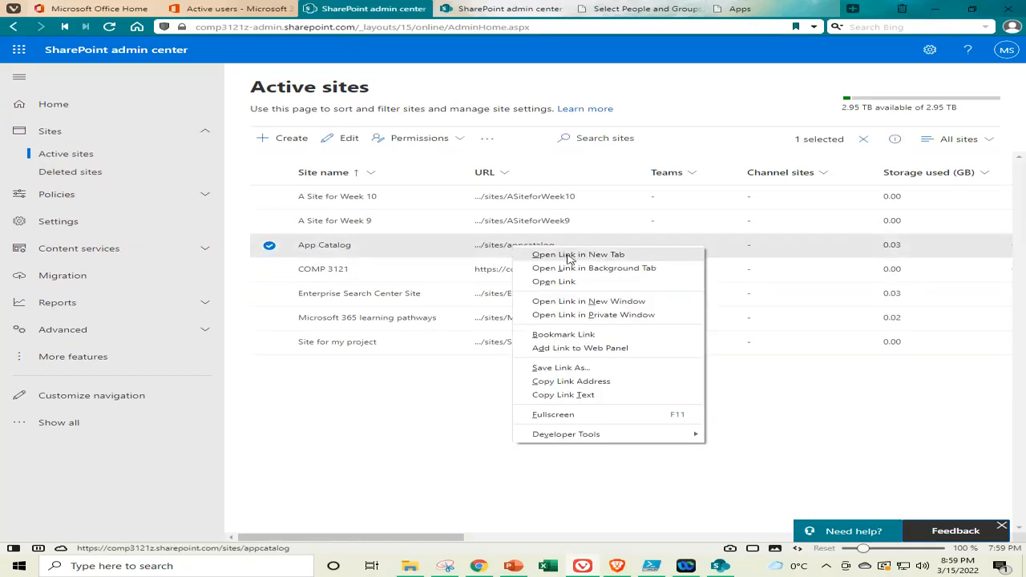
left_click(568, 255)
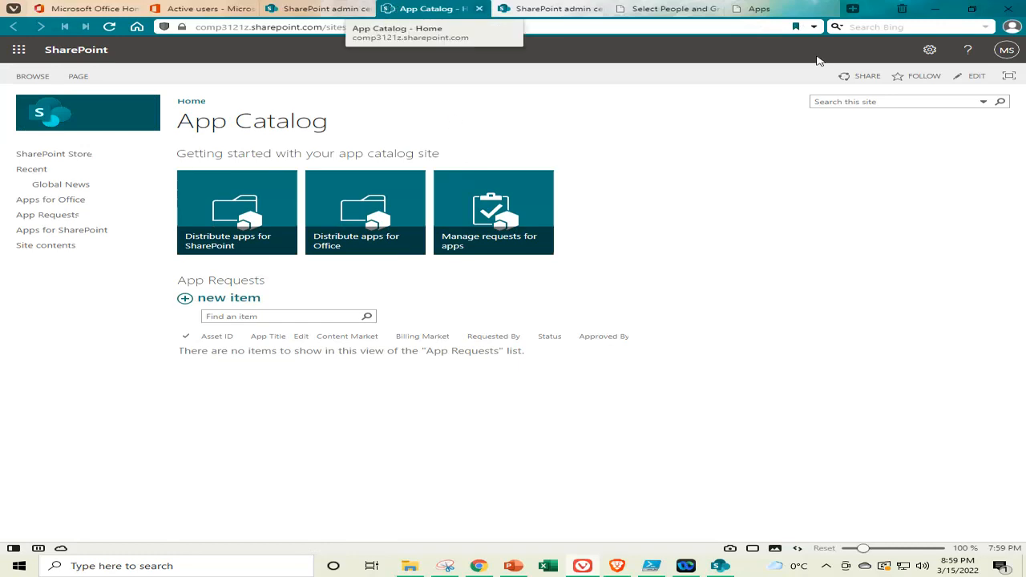
Restore the browser window and close both the App Catalog and My Site settings tabs
left_click(971, 8)
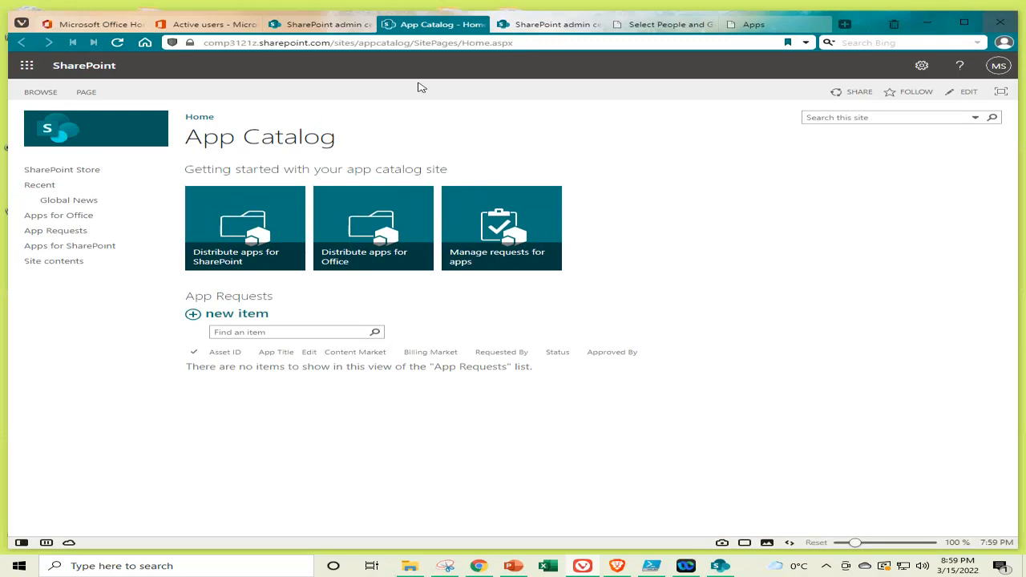
left_click(479, 24)
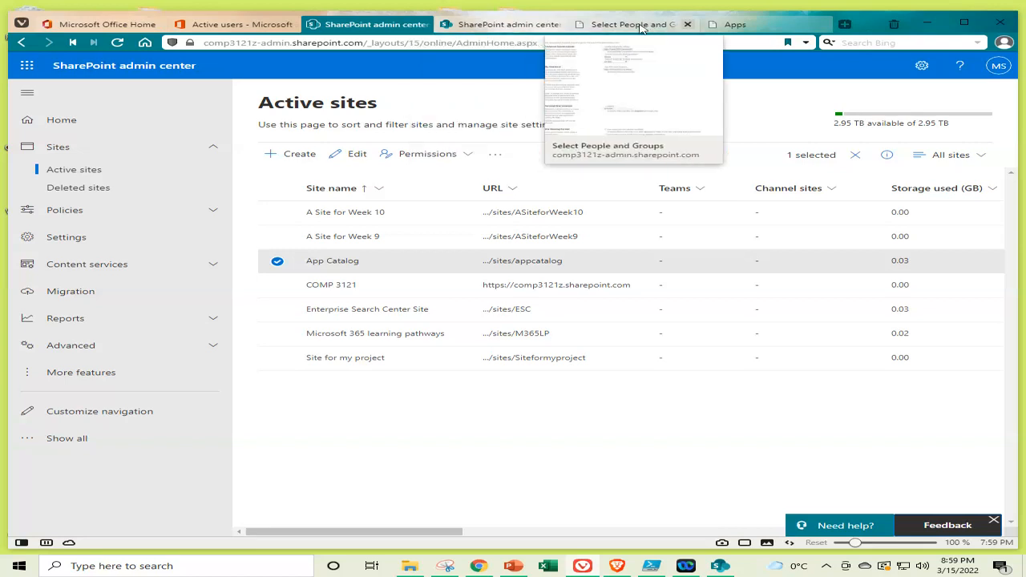
left_click(593, 25)
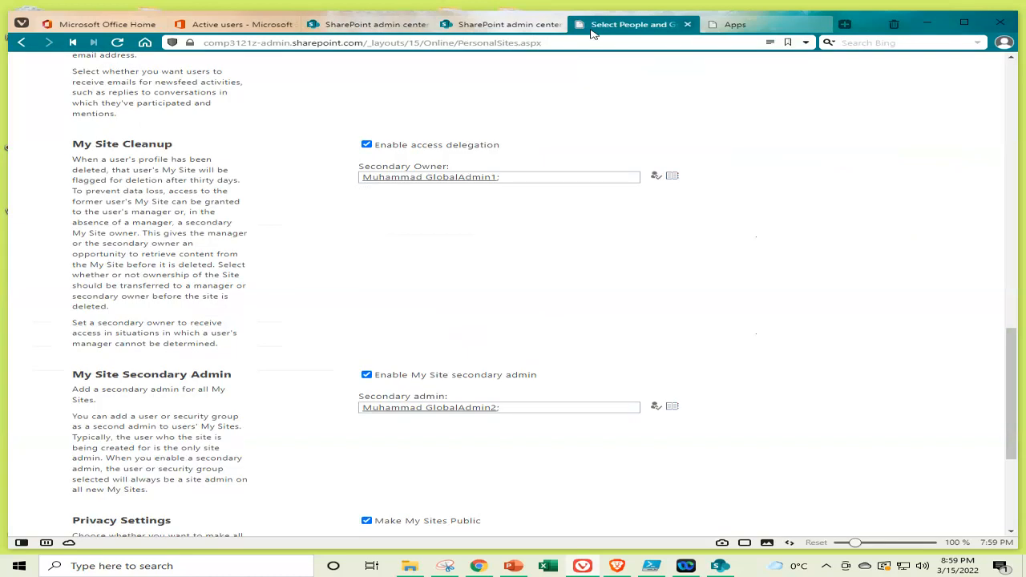
left_click_drag(1013, 356, 1021, 80)
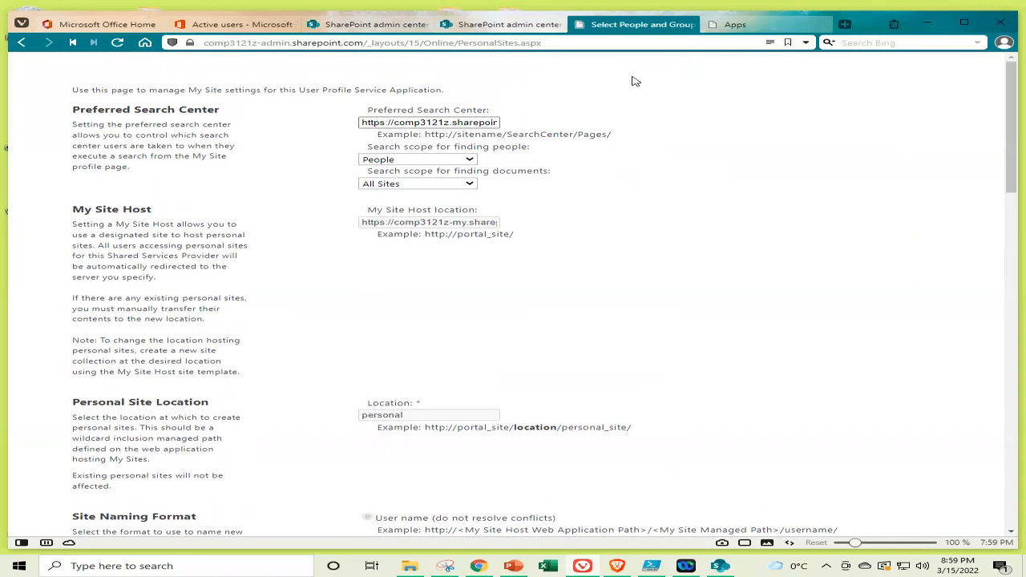
left_click(694, 24)
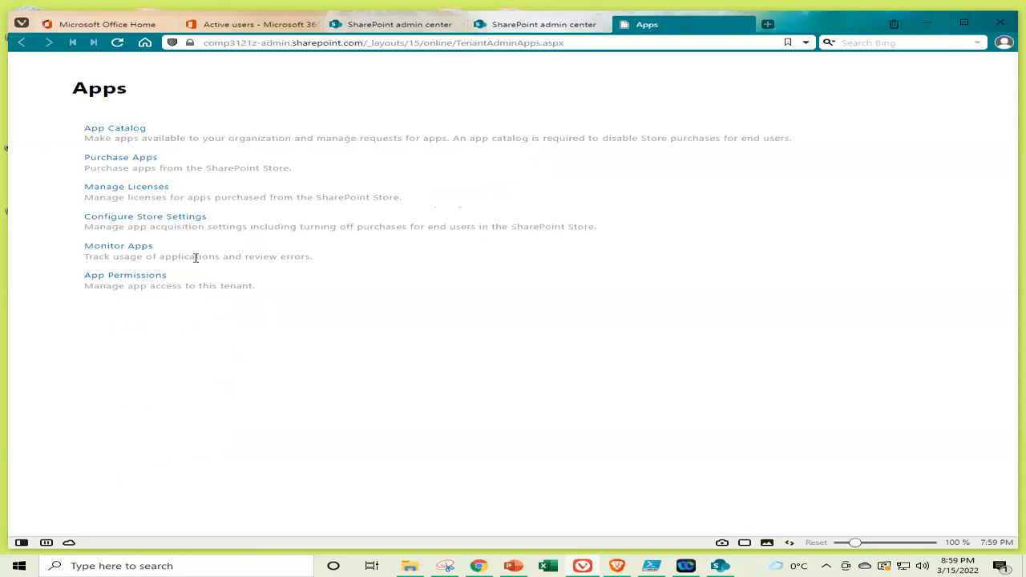
Open the SharePoint Store in a new tab and start adding Nintex Workflow for Office 365 from the classic store
right_click(121, 161)
left_click(181, 164)
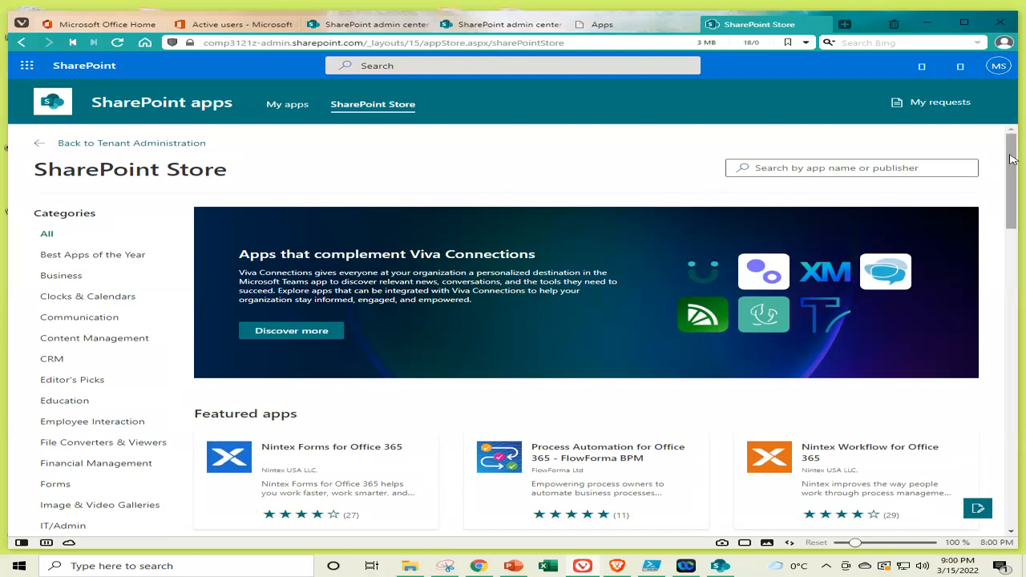
left_click_drag(1013, 160, 1023, 218)
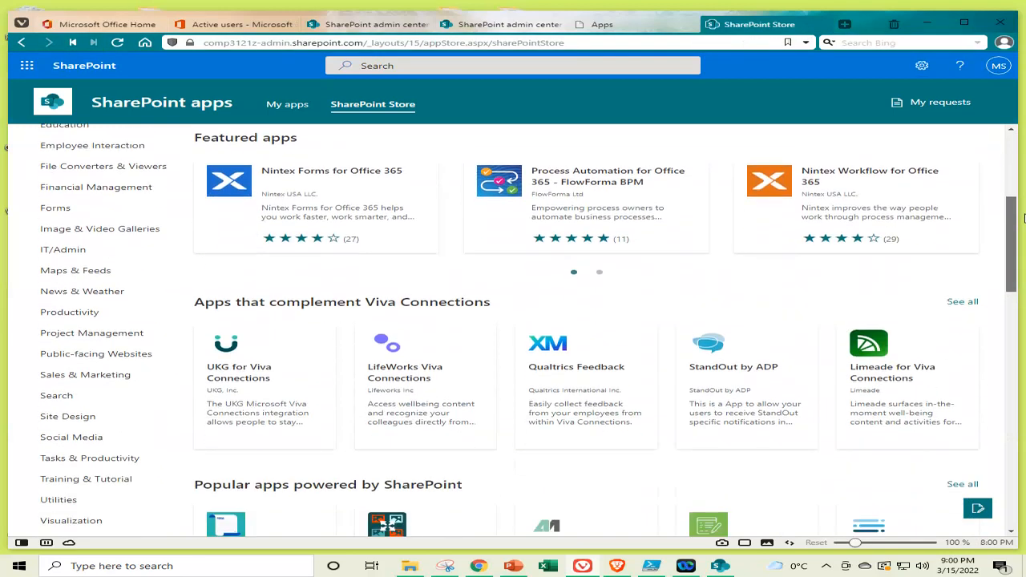
left_click(831, 178)
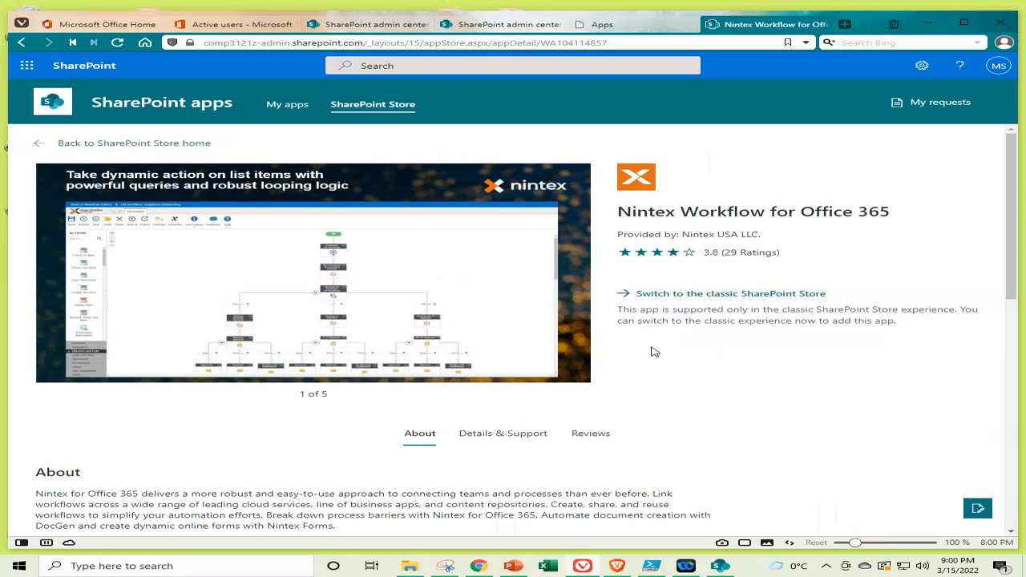
left_click(720, 295)
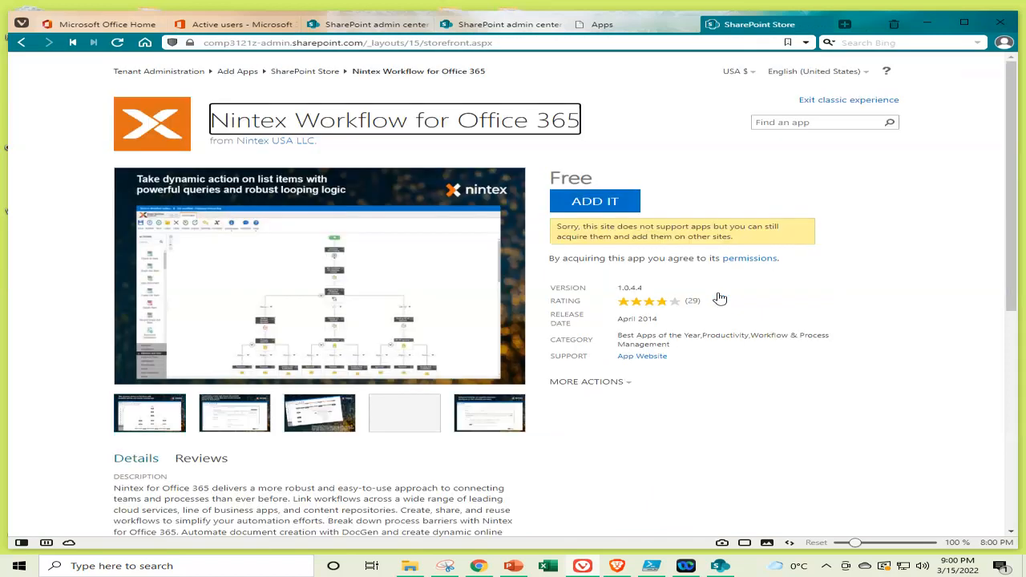
left_click(596, 202)
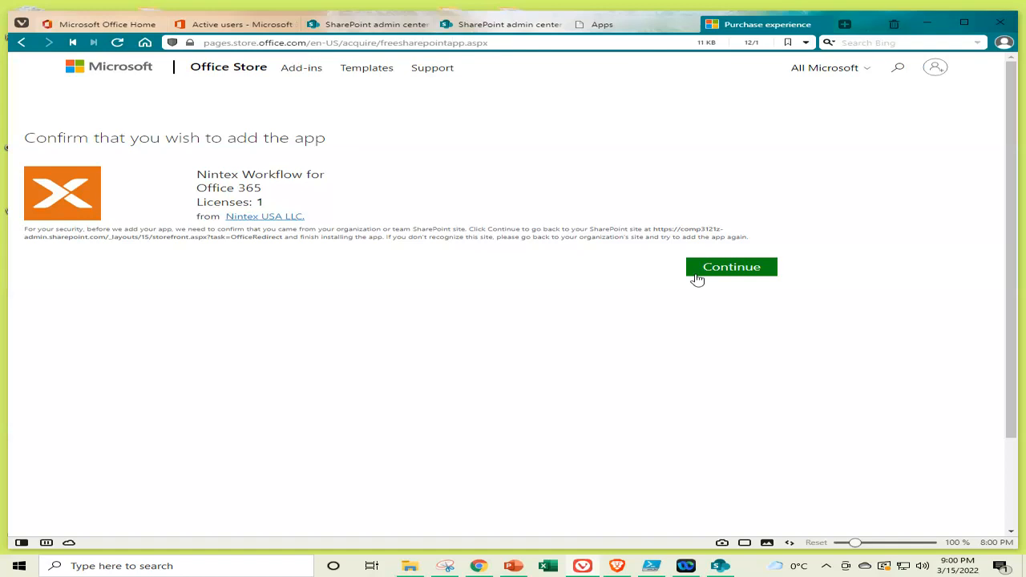
Confirm and acquire the free Nintex Workflow app, then close the store tab
left_click(735, 269)
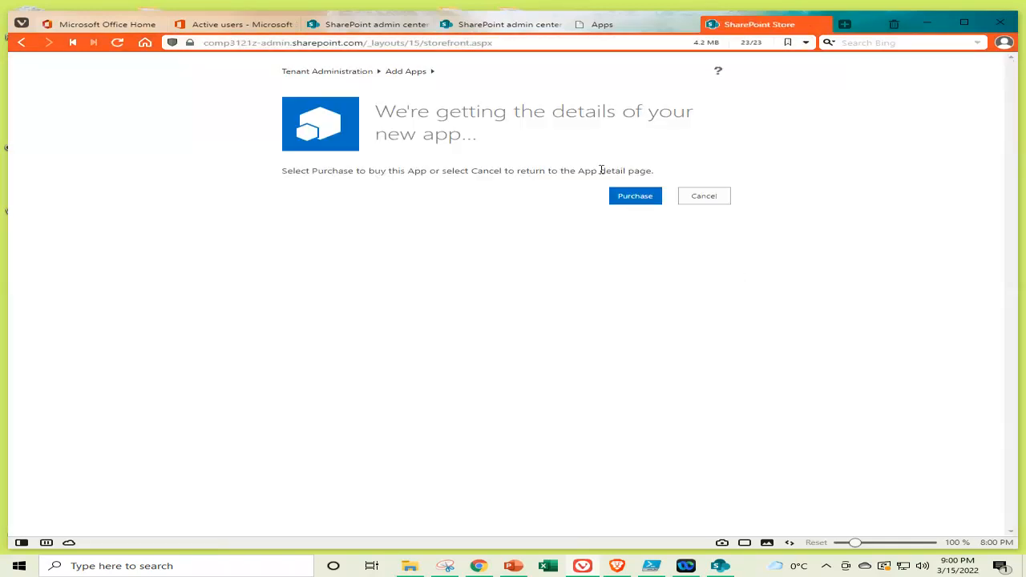
left_click(635, 197)
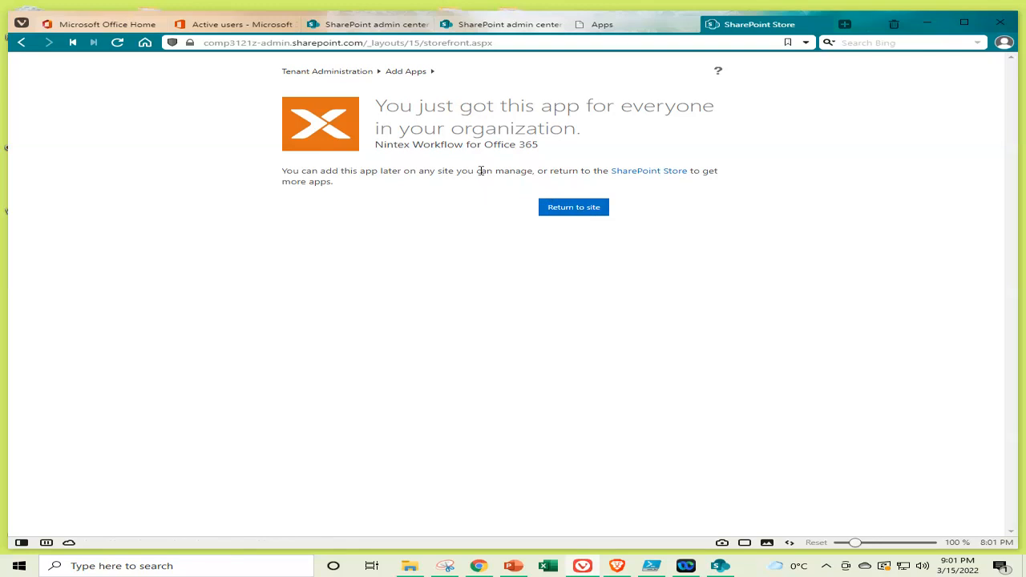
left_click(822, 26)
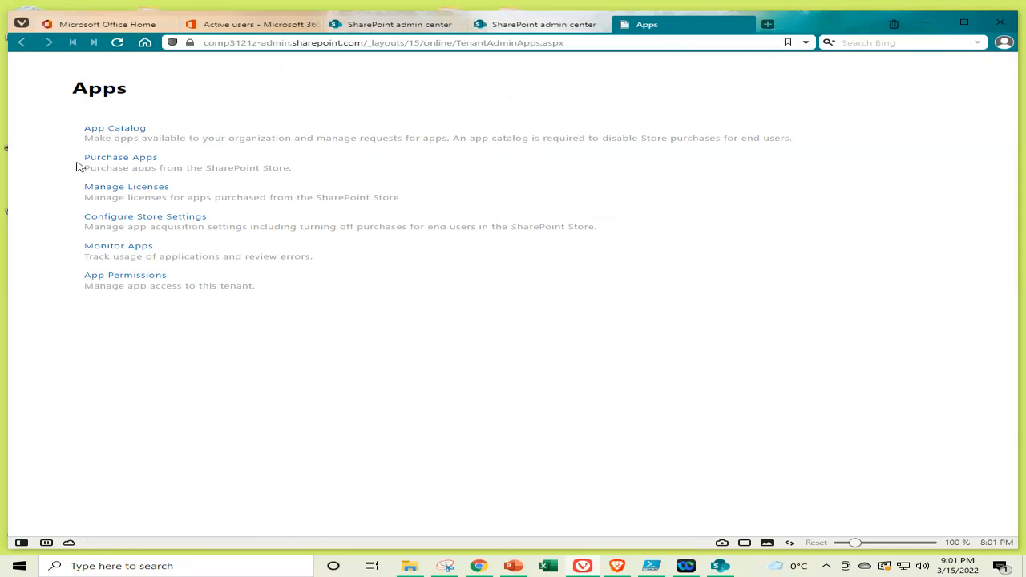
right_click(154, 193)
left_click(221, 196)
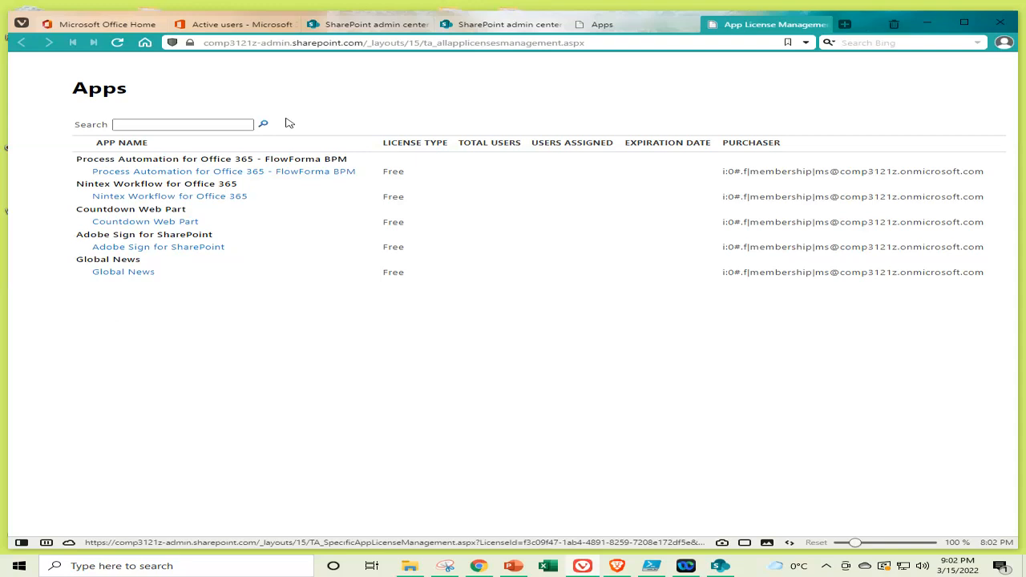
left_click(640, 22)
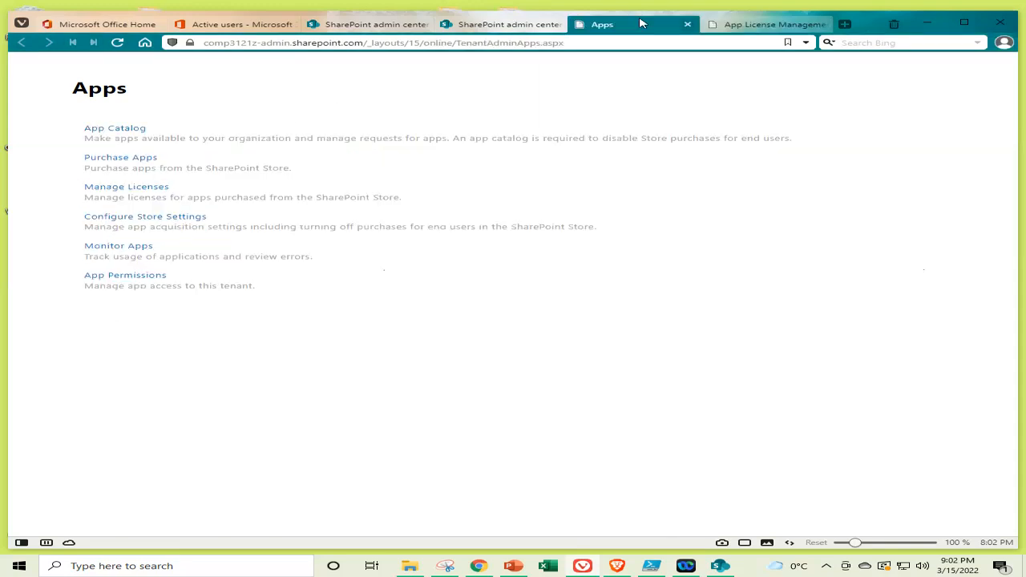
left_click(821, 26)
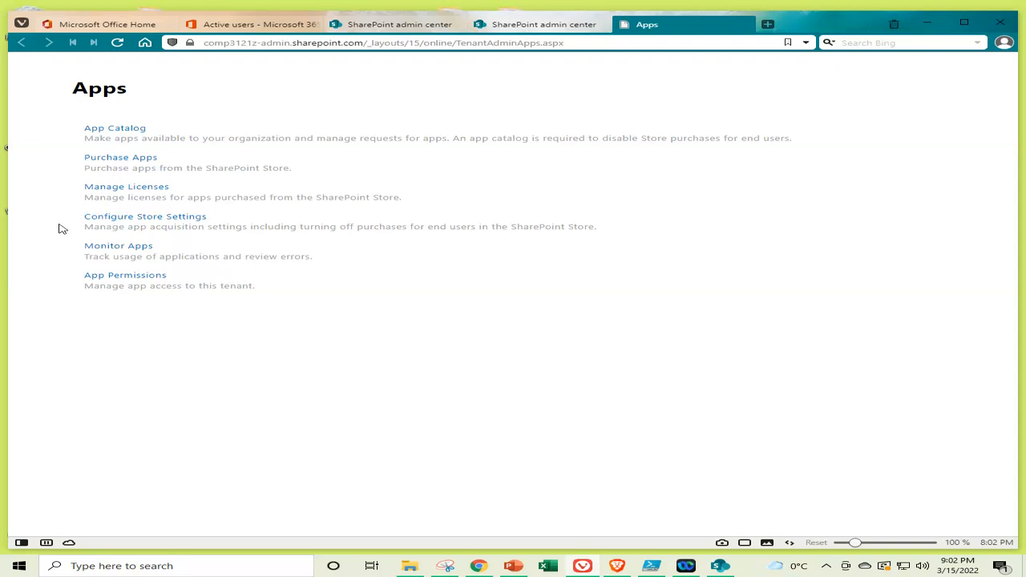
Open the store settings in a new tab and cancel without changing anything
right_click(154, 222)
left_click(214, 226)
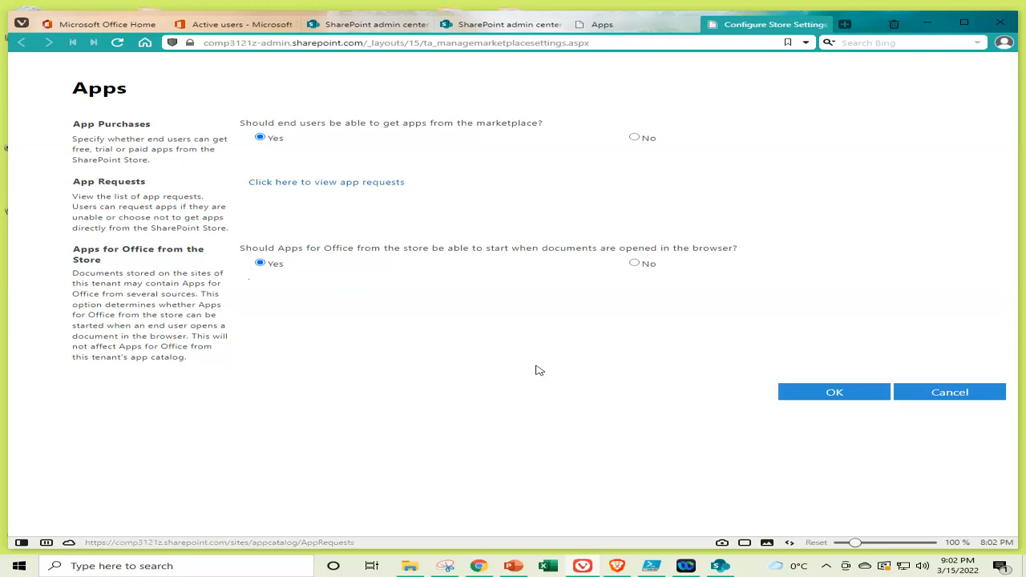
left_click(938, 393)
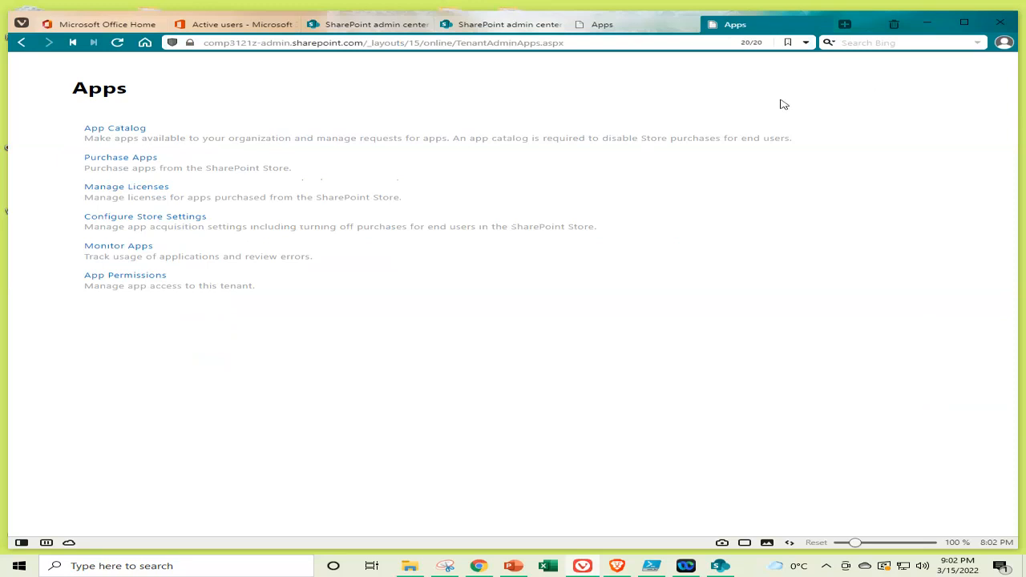
Close the duplicate Apps tab and open the Monitor Apps page
left_click(637, 24)
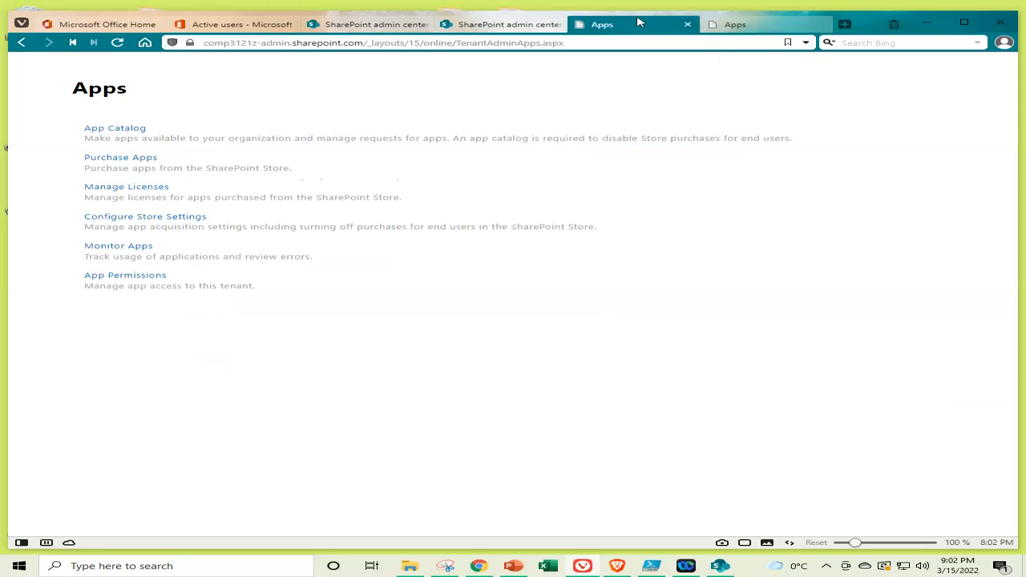
left_click(715, 24)
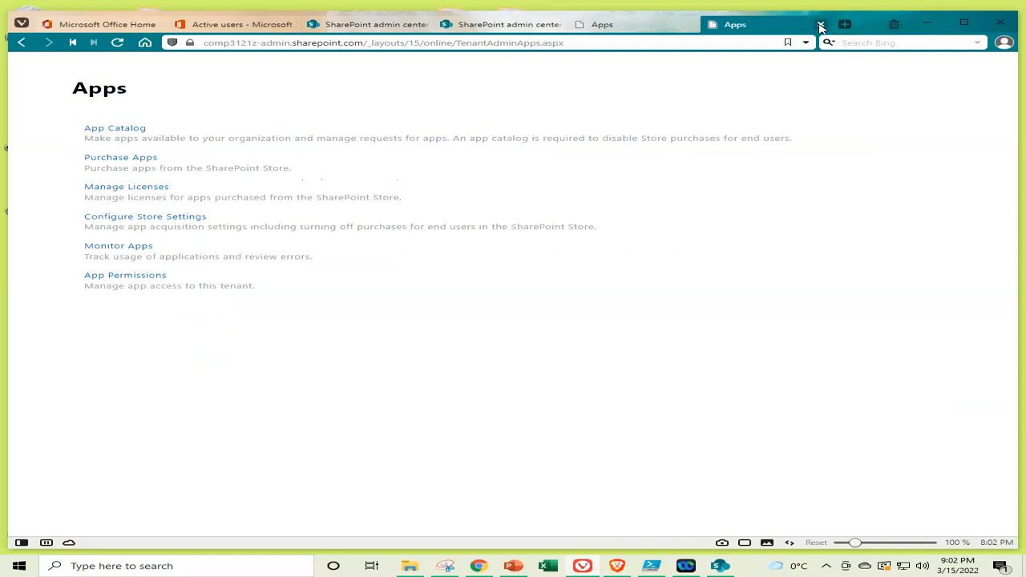
left_click(819, 25)
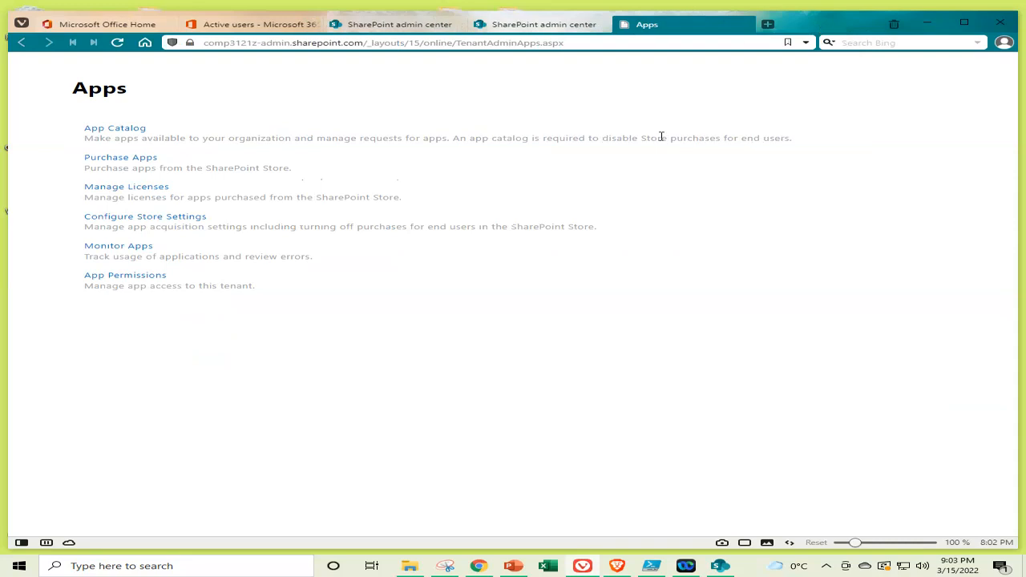
left_click(132, 252)
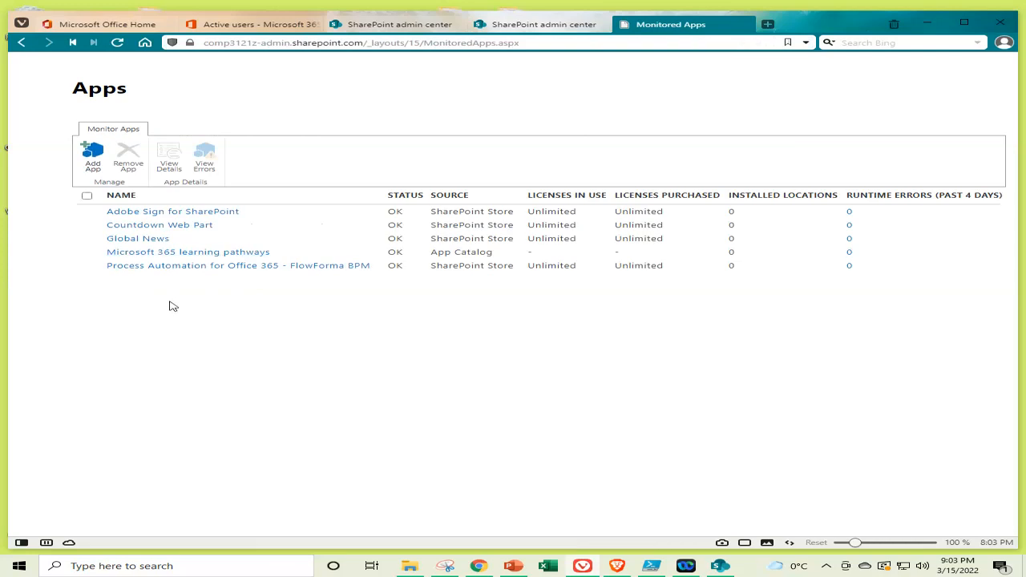
Add Nintex Workflow for Office 365 to the monitored apps through Add App
left_click(93, 158)
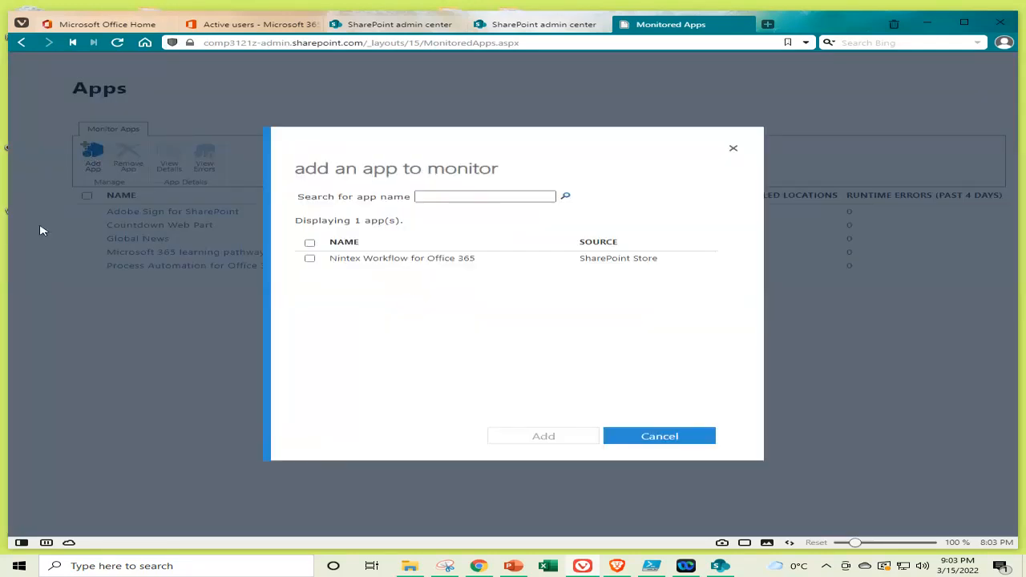
left_click(310, 259)
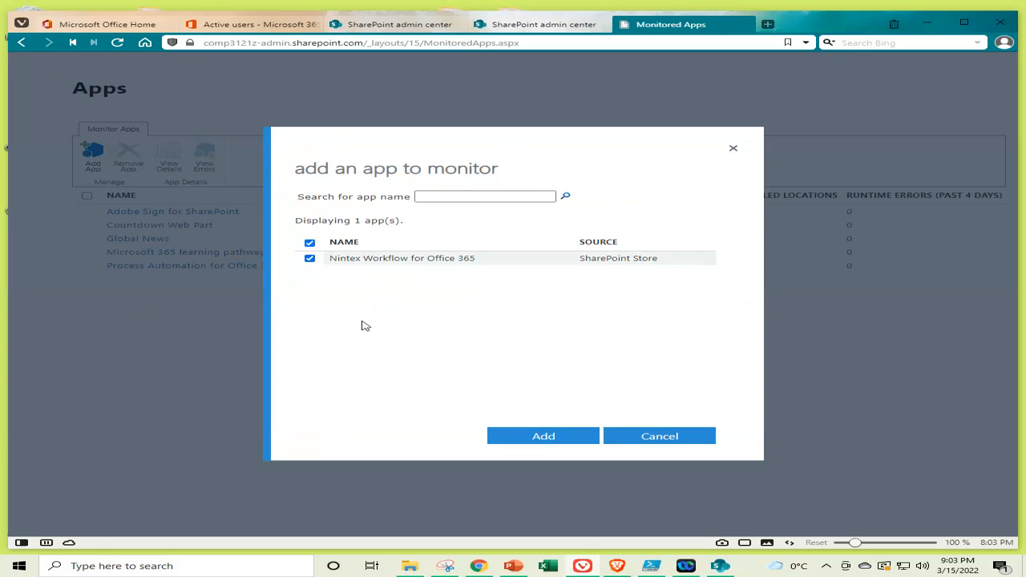
left_click(546, 437)
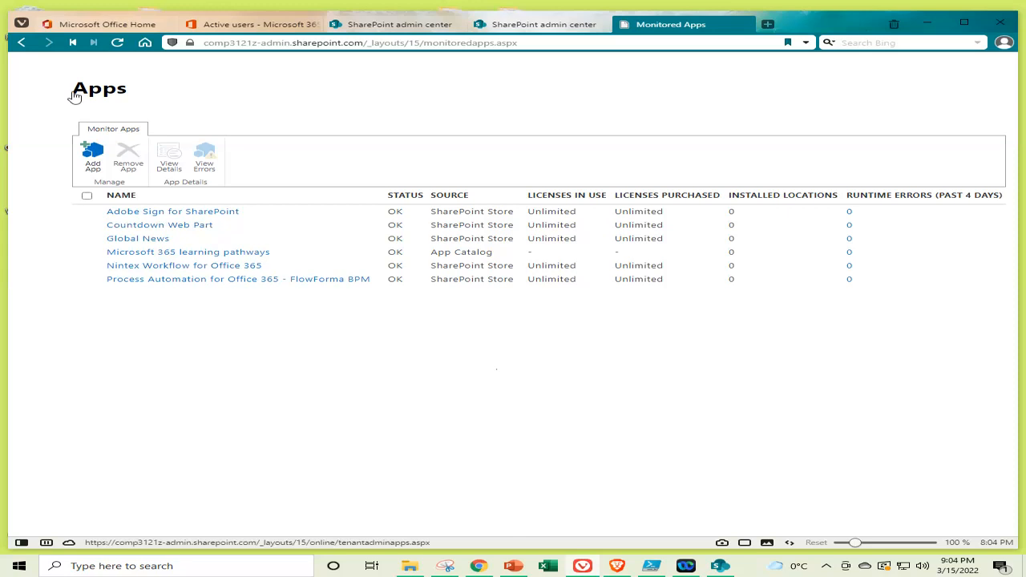
Navigate back to the Apps admin page and bring the PowerPoint deck to the front
left_click(117, 42)
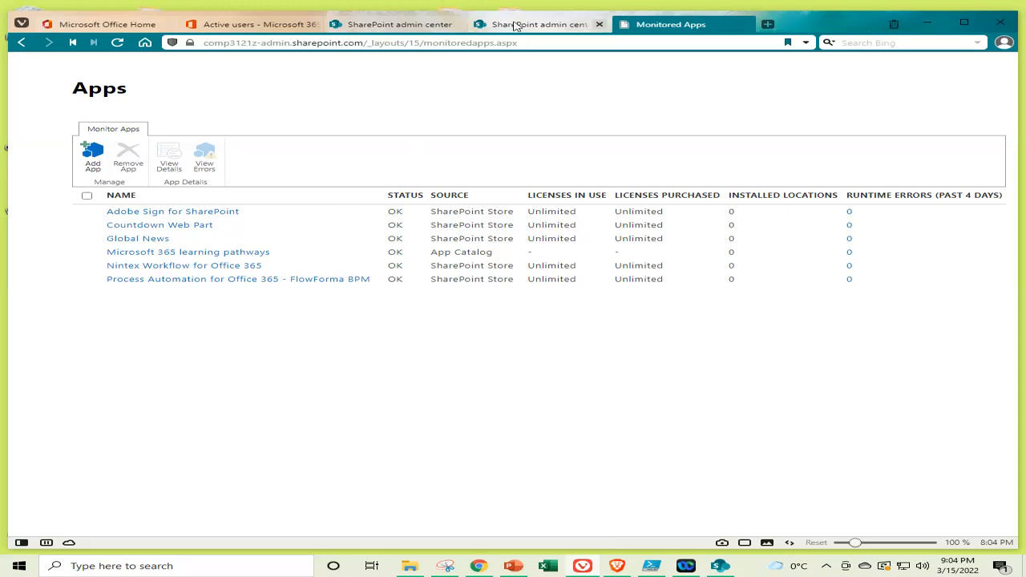
left_click(22, 42)
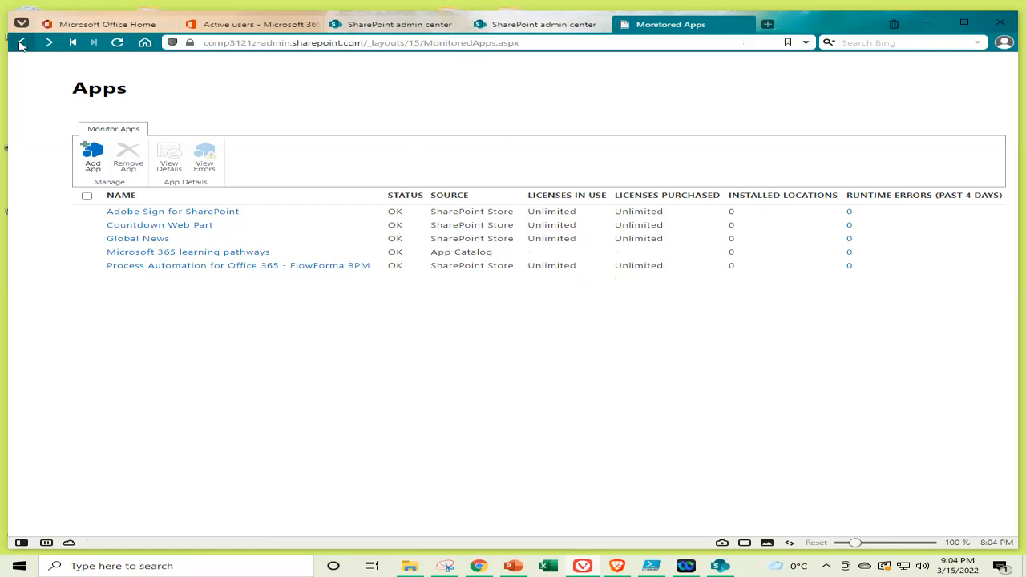
left_click(22, 45)
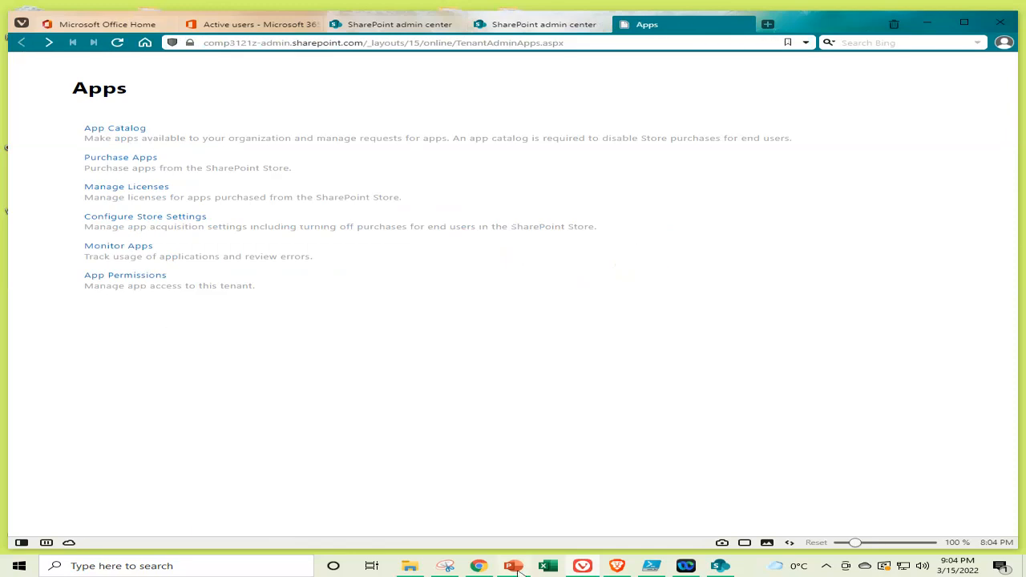
left_click(516, 567)
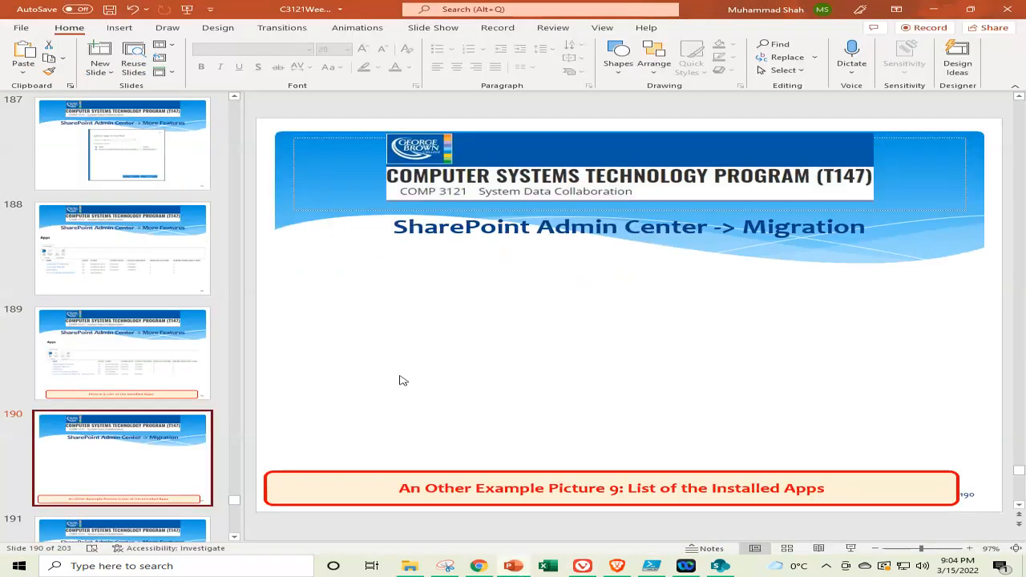
View slide 189 with the installed apps picture, then return to the browser's Apps page
left_click(98, 368)
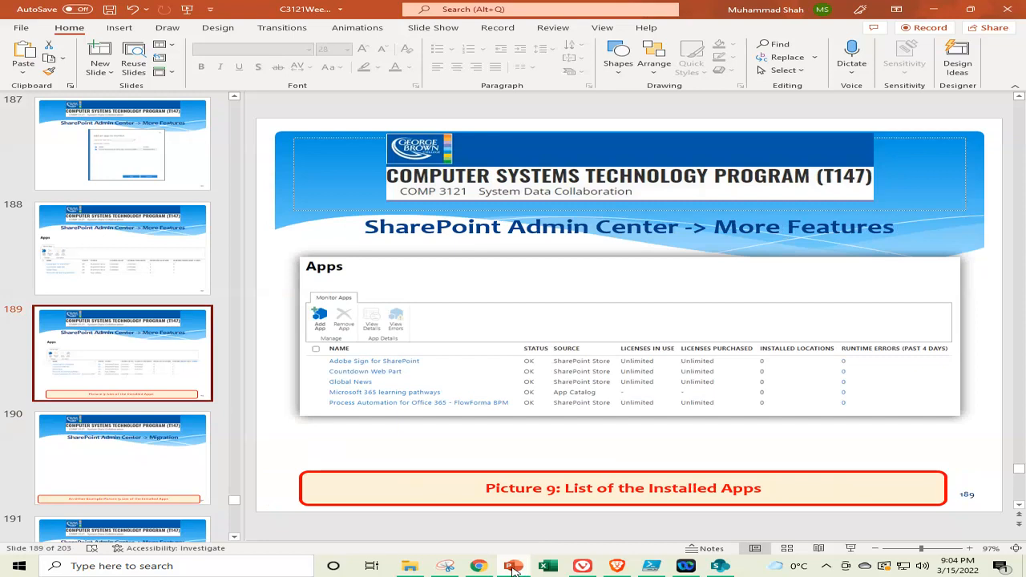
mouse_move(515, 569)
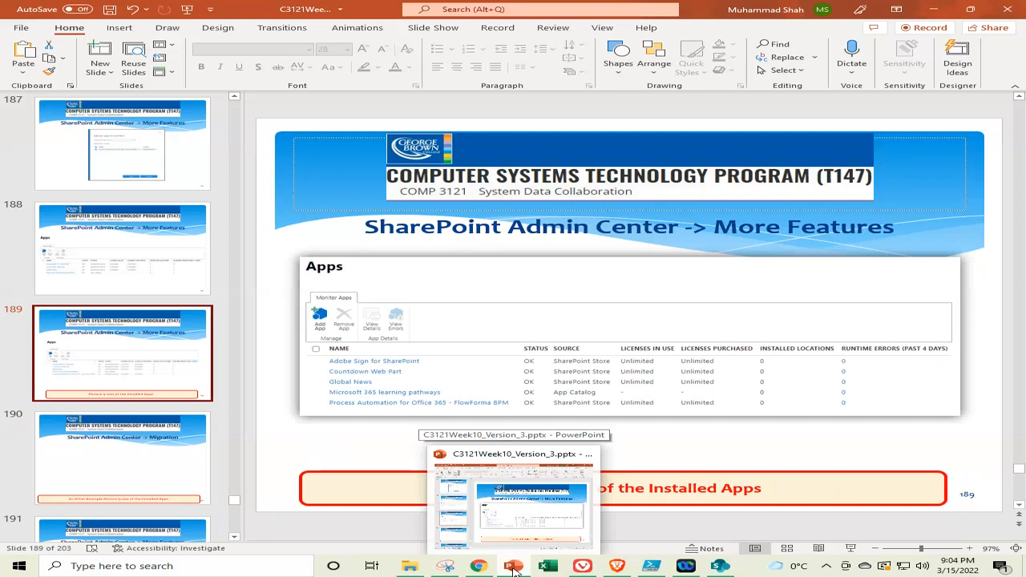
left_click(514, 569)
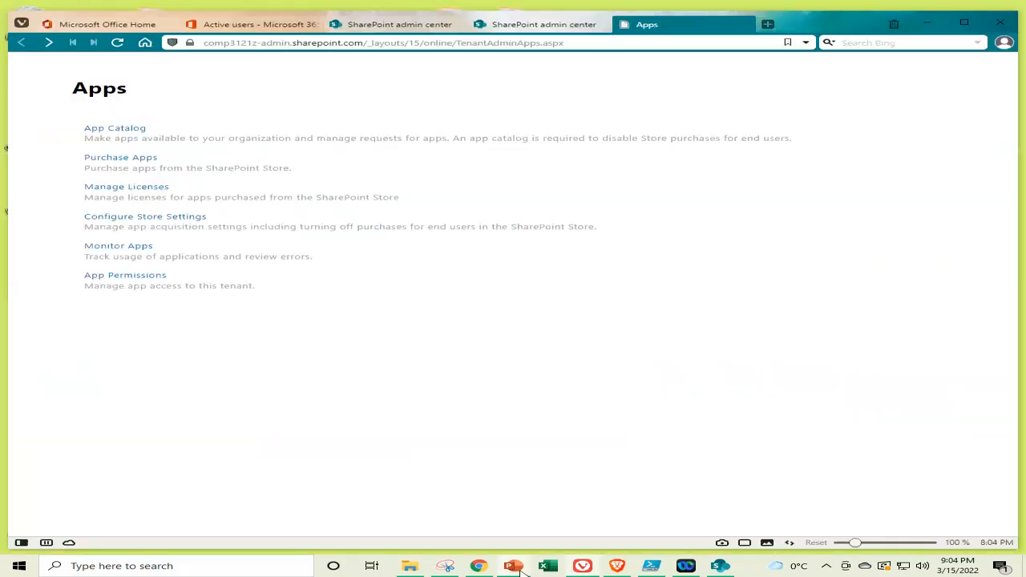
Open Monitor Apps in a new browser tab and launch Snipping Tool from the taskbar
right_click(115, 250)
left_click(178, 255)
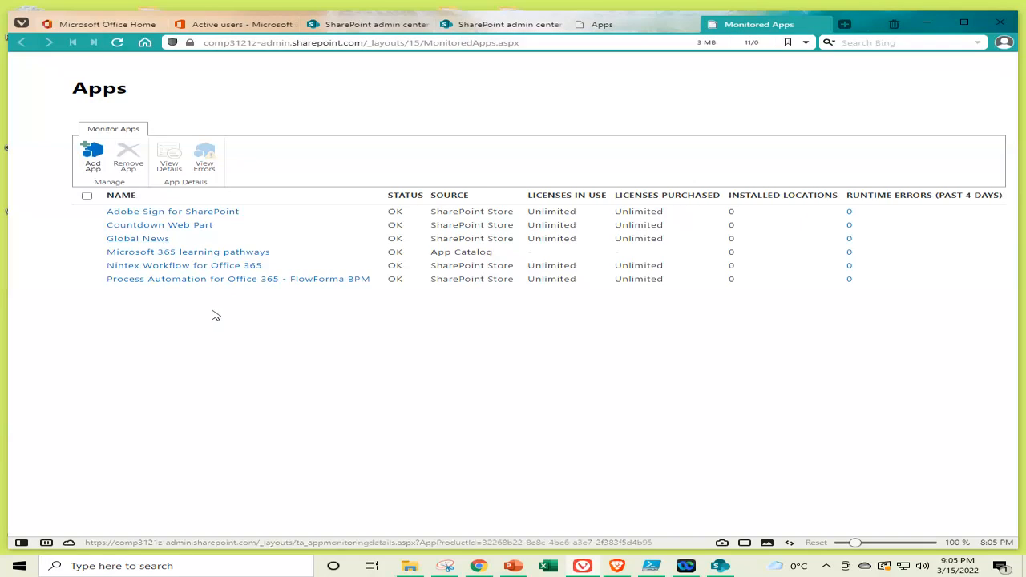
left_click(445, 566)
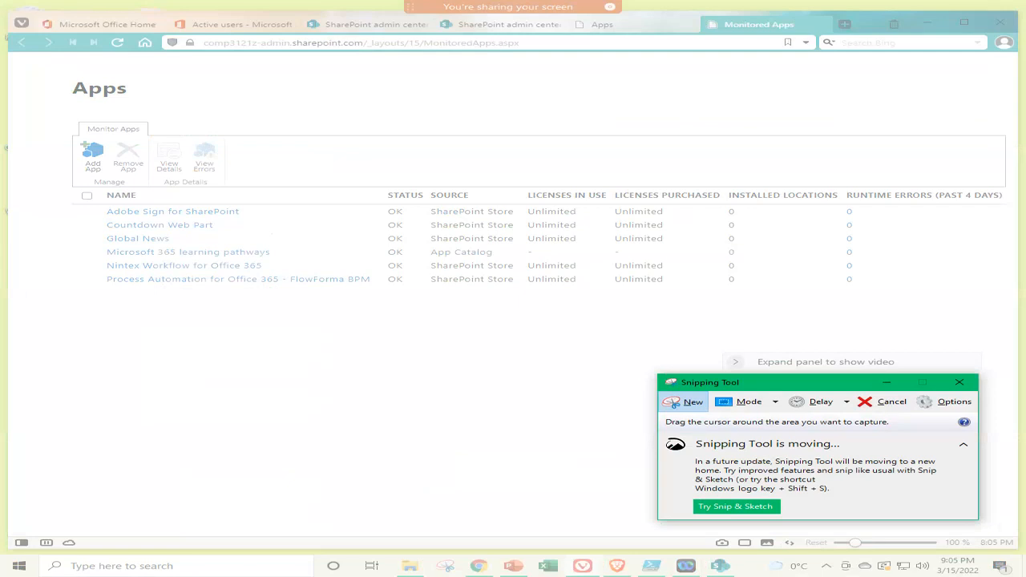
Capture the Monitored Apps page, highlighting the site URL, FlowForma and Nintex rows, then return to slide 190
left_click_drag(8, 29, 1022, 305)
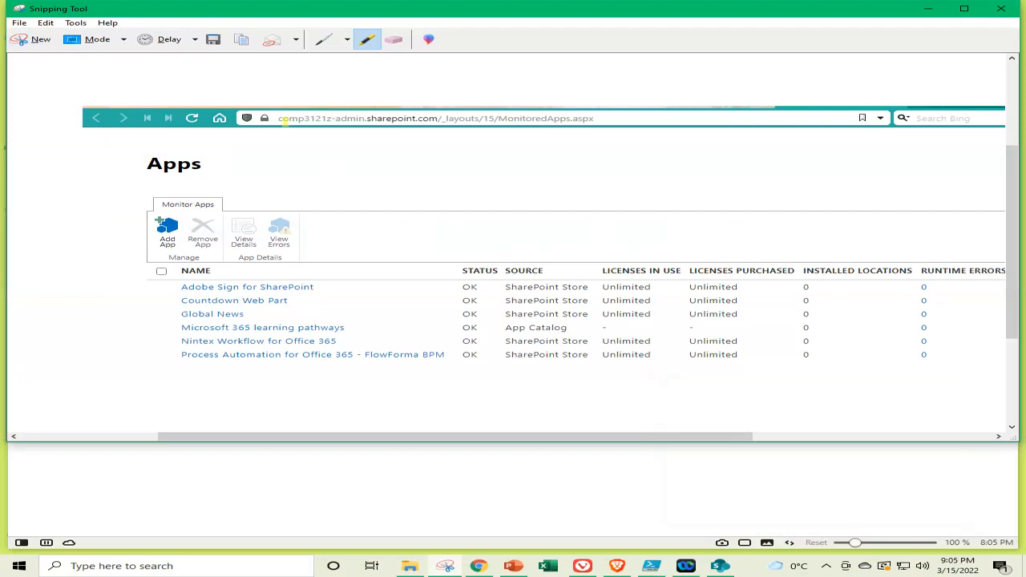
left_click_drag(282, 122, 502, 118)
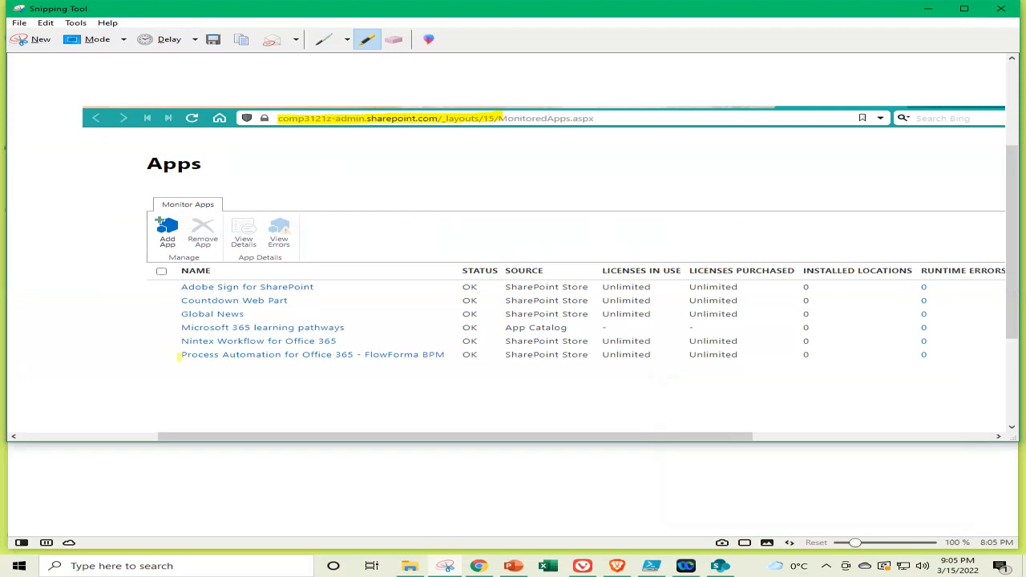
left_click_drag(180, 357, 443, 359)
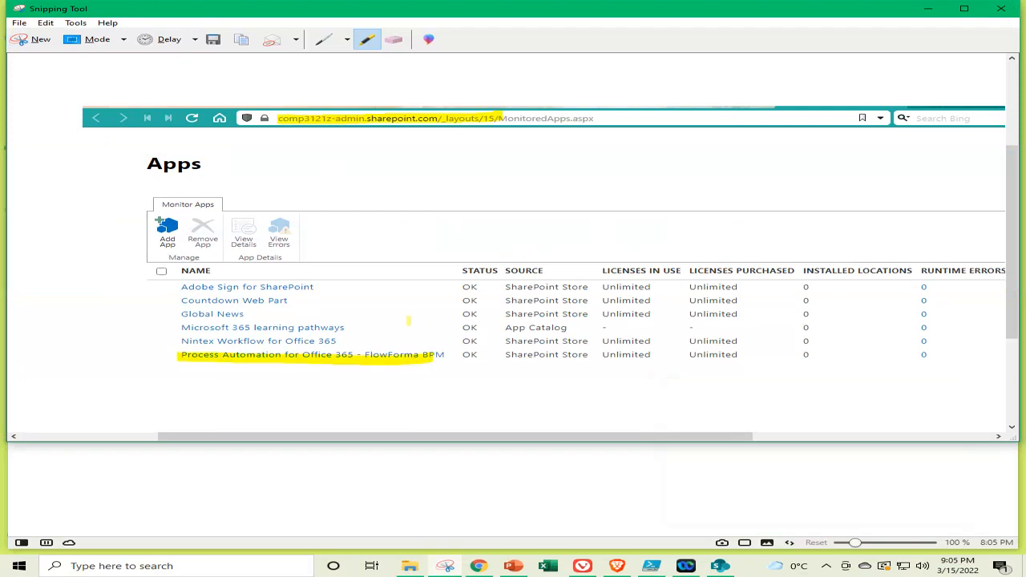
left_click_drag(178, 340, 341, 342)
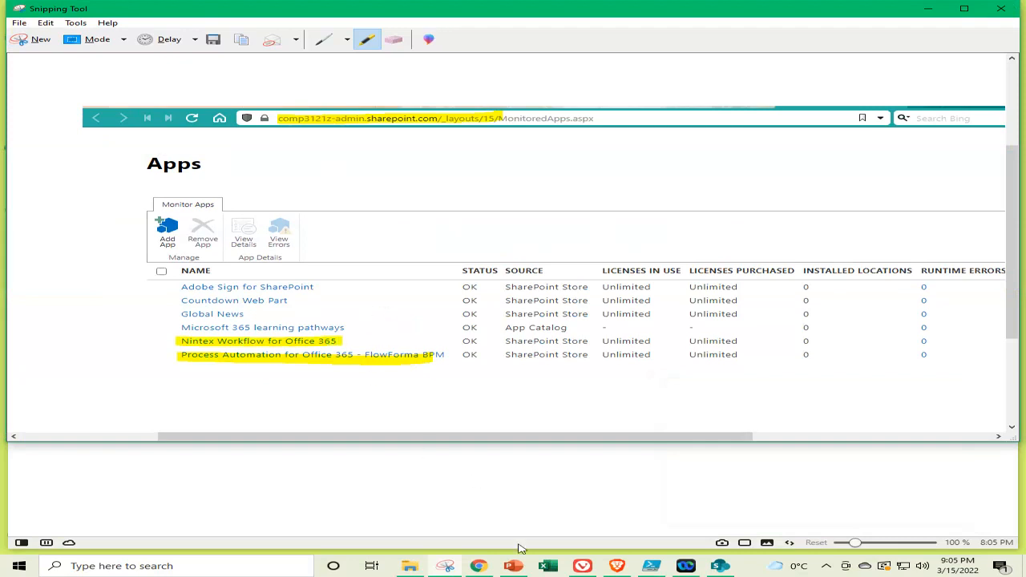
left_click(514, 565)
left_click(114, 461)
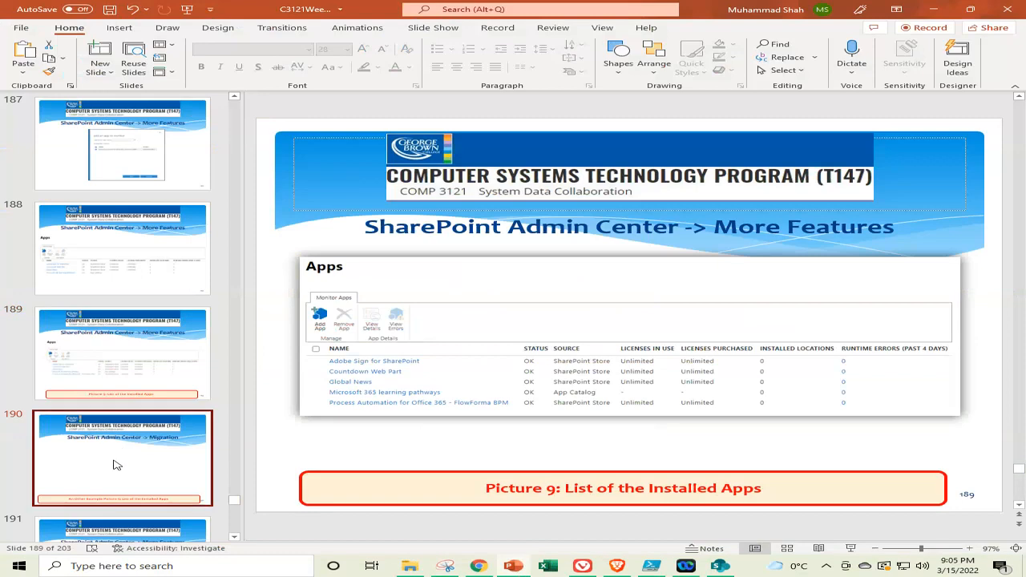
Paste the highlighted capture onto slide 190, shrink it, and place it below the Migration title
left_click(645, 266)
key("ctrl+v")
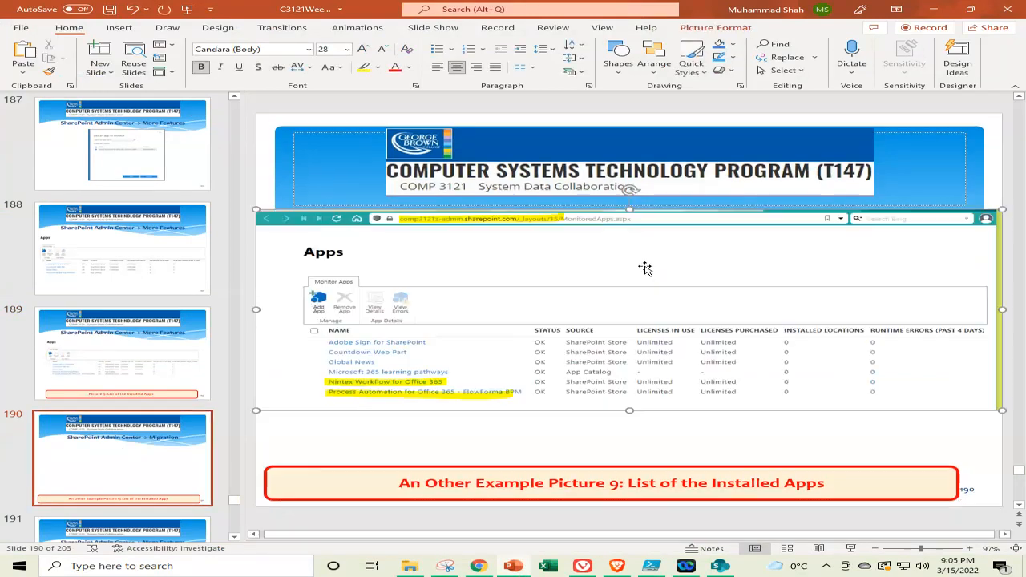
left_click_drag(1003, 211, 835, 256)
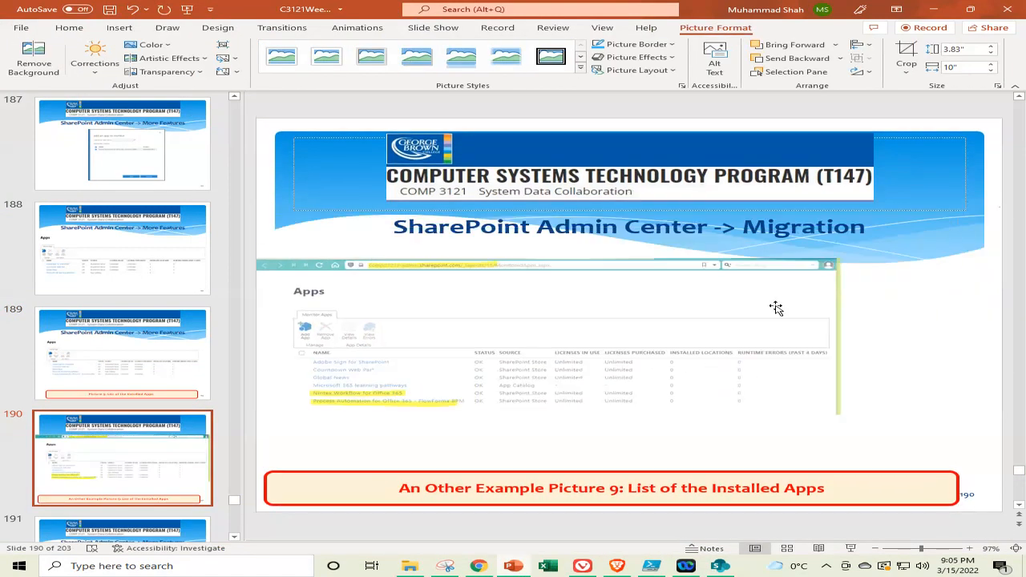
left_click_drag(706, 319, 771, 353)
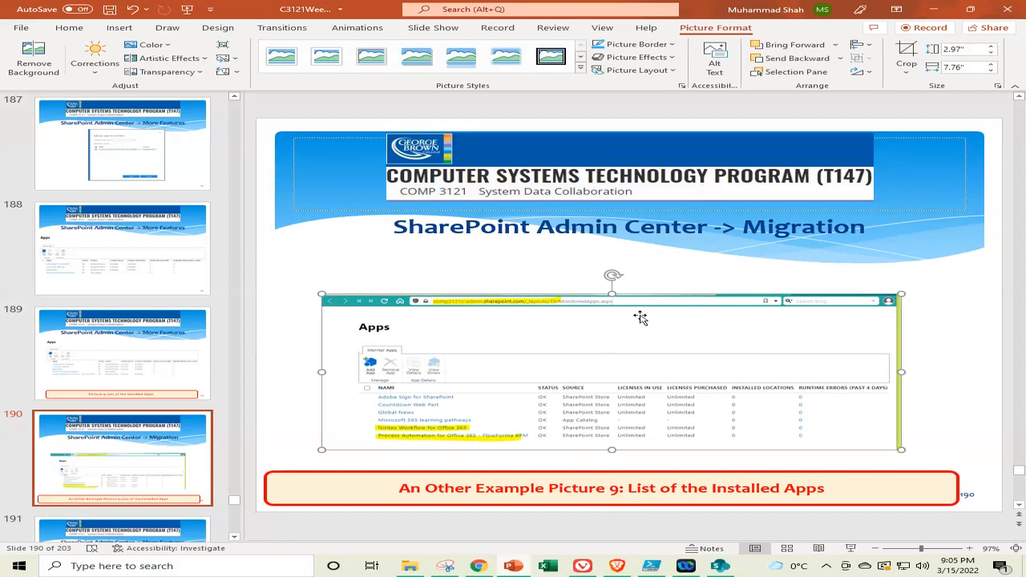
Deselect the picture, move on to slide 191, and minimize the presentation
scroll(168, 341, "down", 2)
left_click(171, 339)
scroll(171, 338, "down", 2)
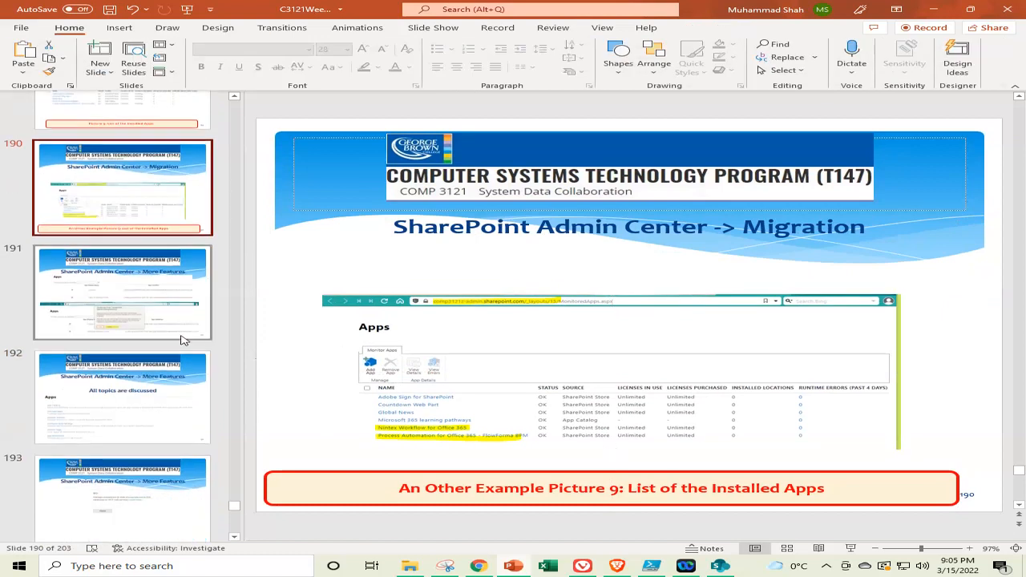
left_click(155, 276)
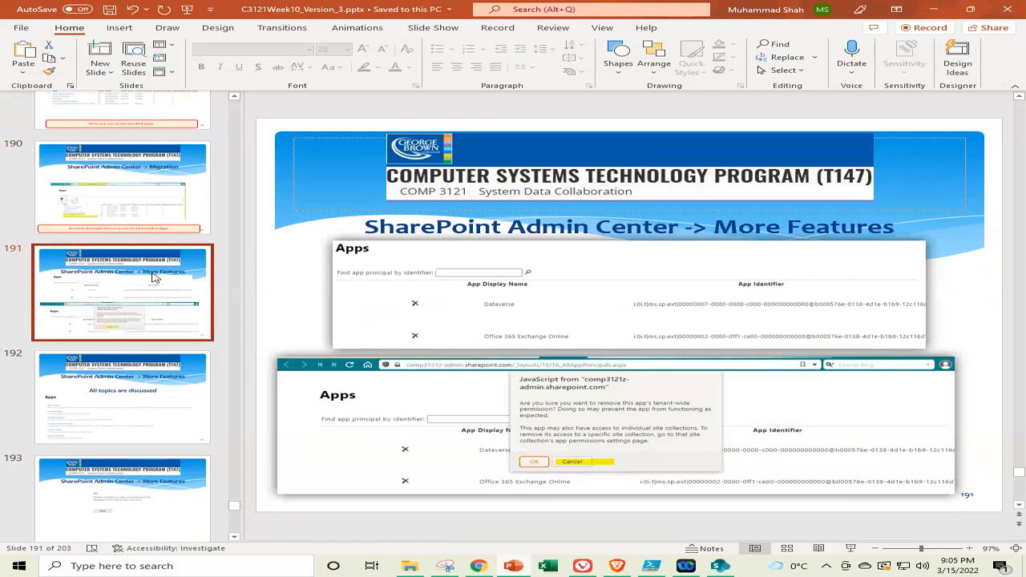
left_click(513, 567)
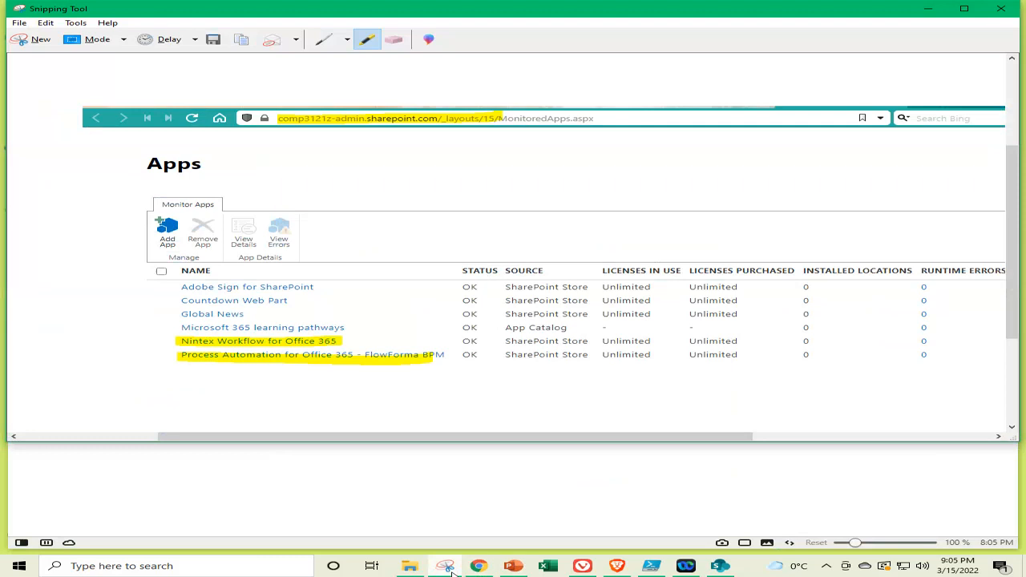
Close the Monitored Apps tab and open App Permissions in a new tab
left_click(448, 567)
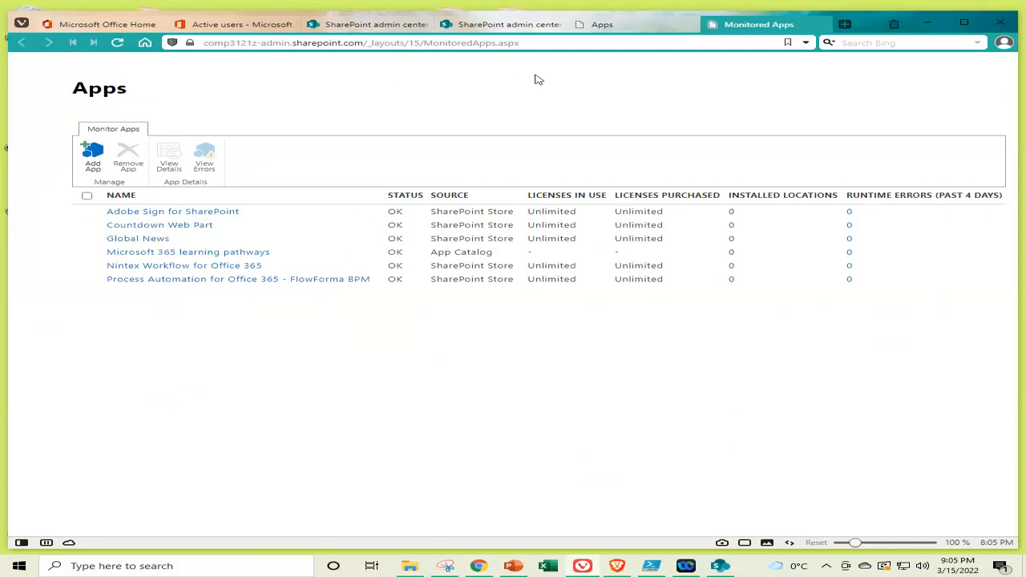
left_click(821, 26)
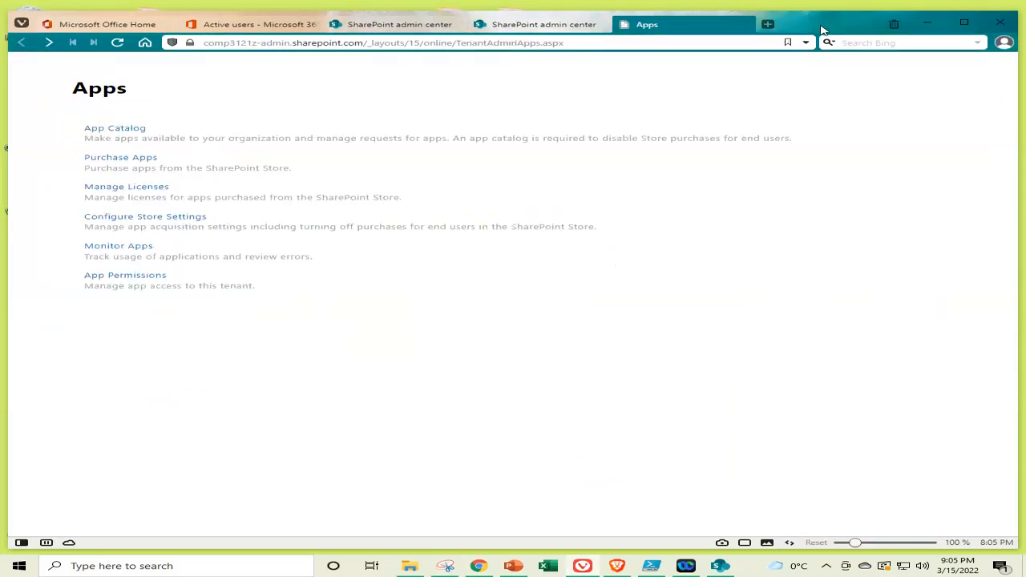
right_click(128, 278)
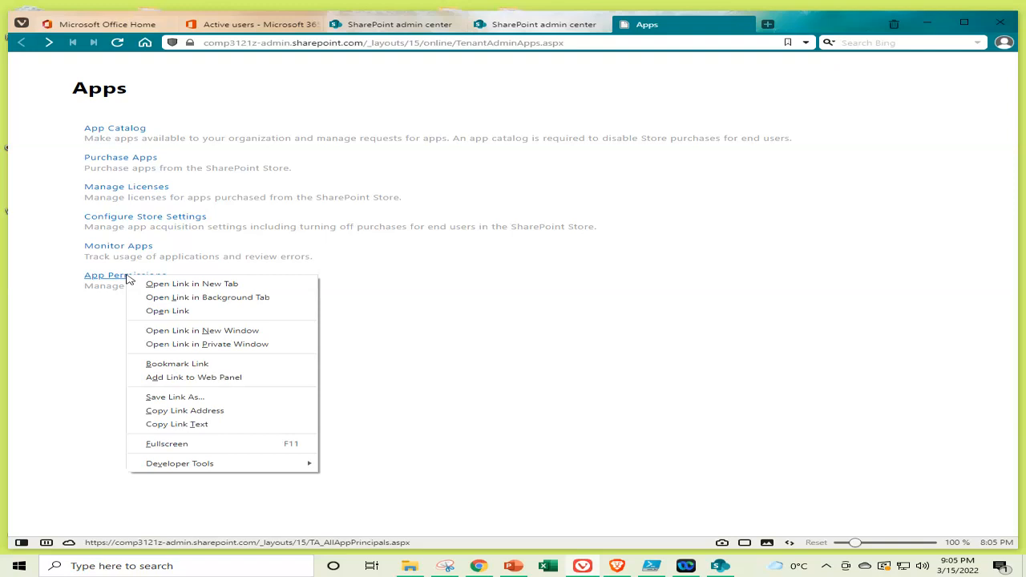
left_click(159, 285)
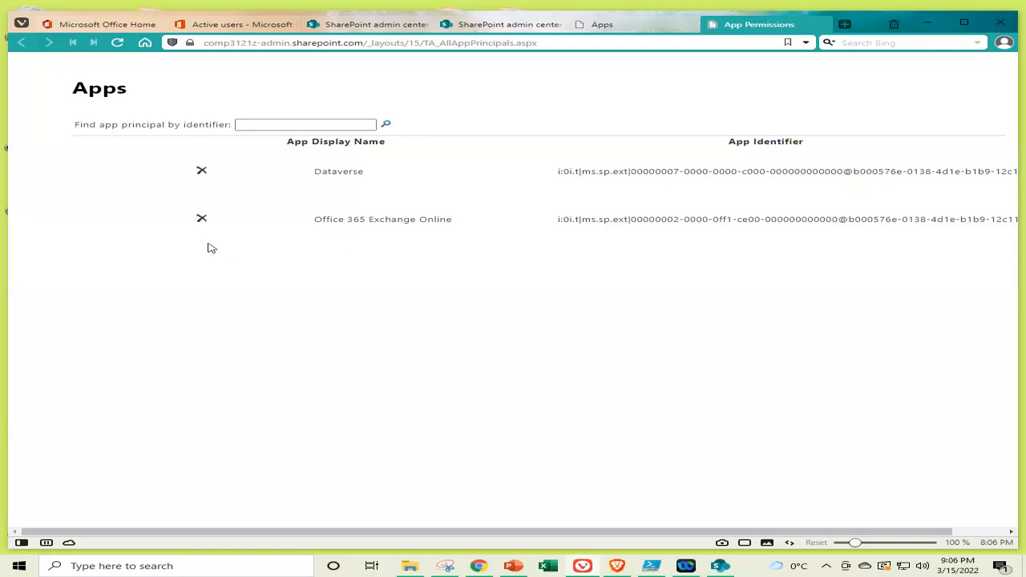
Start removing Dataverse's permission, cancel it, and close the App Permissions tab
left_click(202, 173)
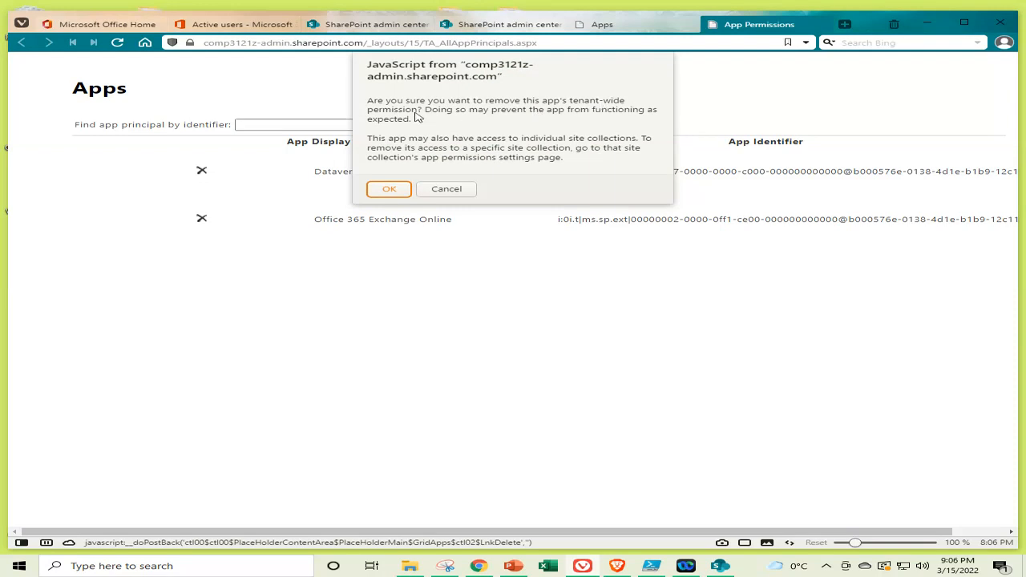
left_click(448, 190)
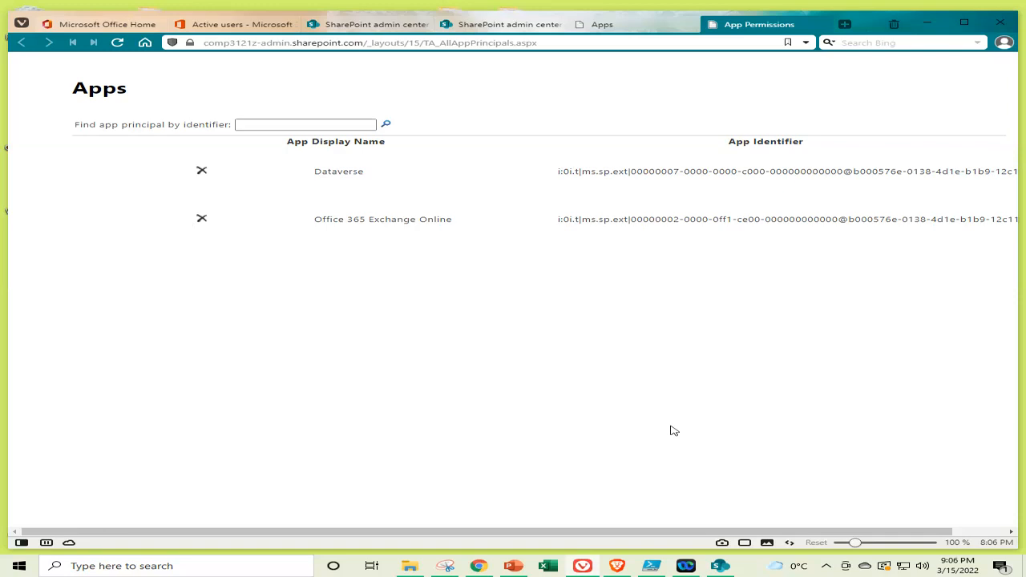
left_click(822, 26)
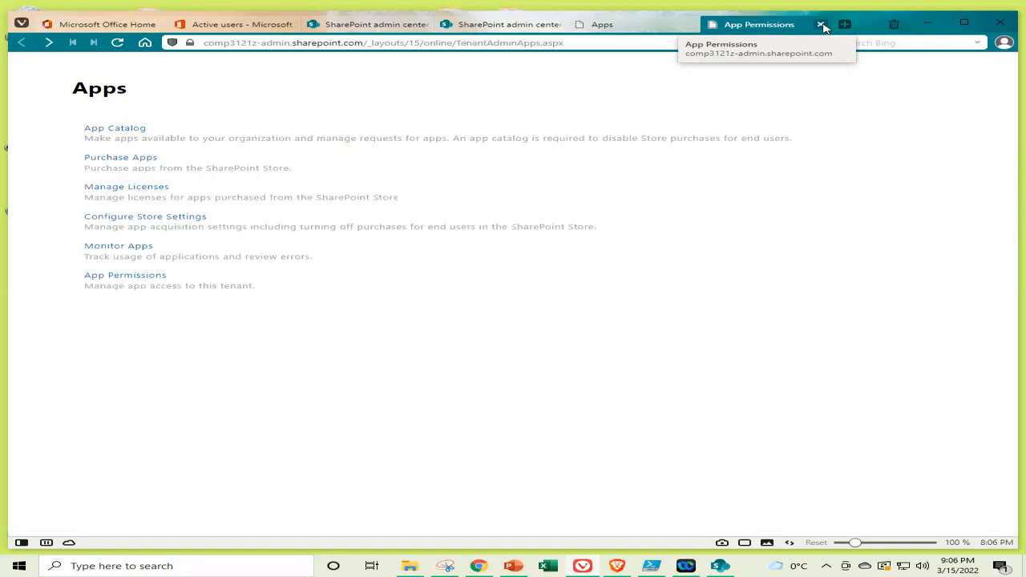